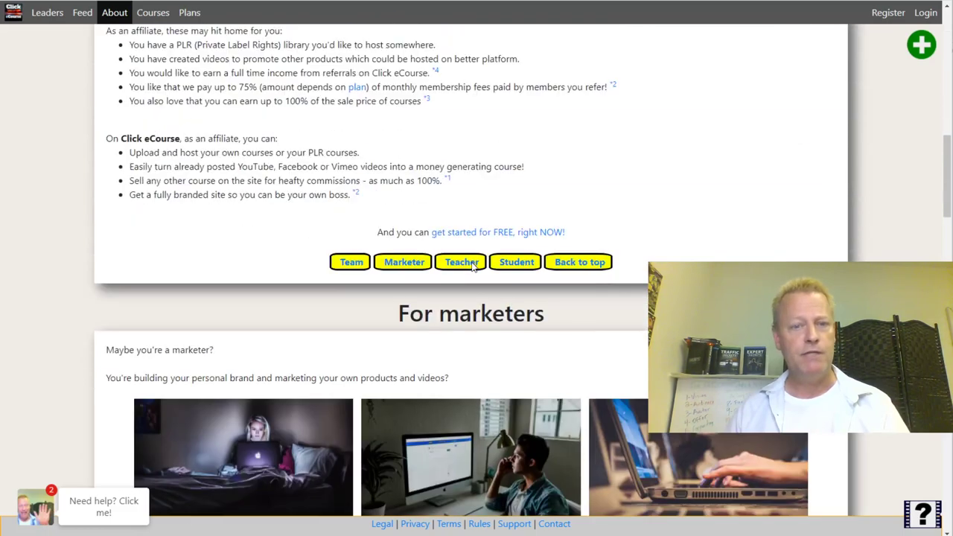
scroll(469, 266, "down", 7)
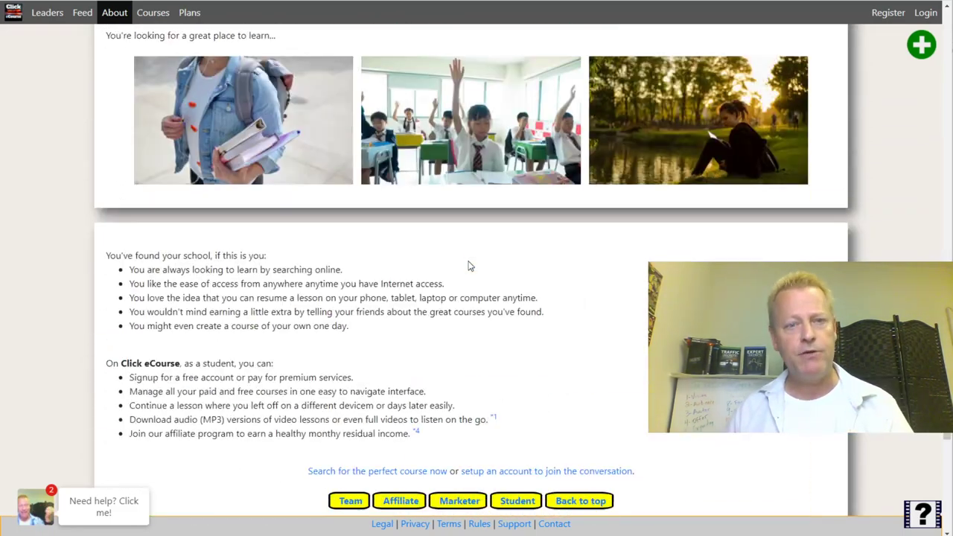
Step: Scroll through the About page and back up to the Welcome to Click eCourse introduction
scroll(469, 267, "up", 15)
scroll(469, 266, "up", 15)
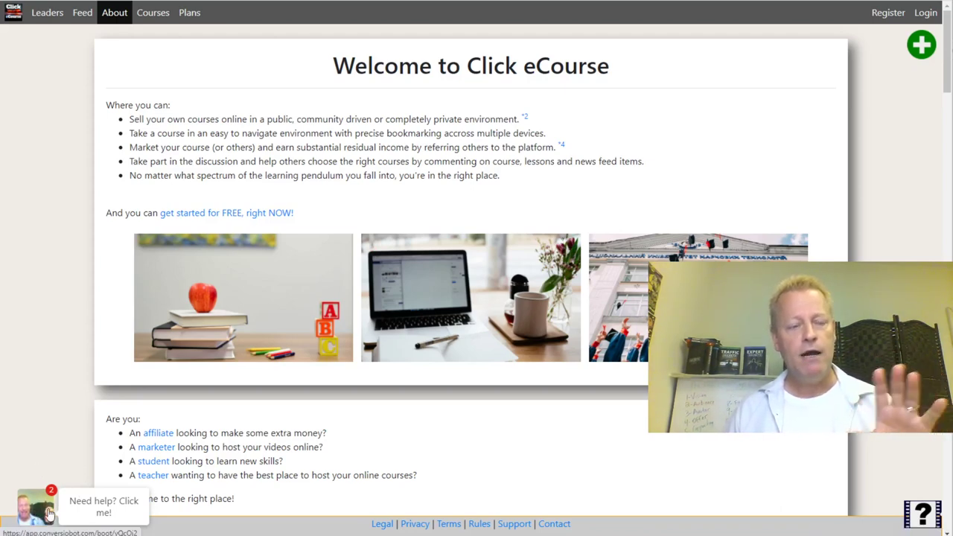
left_click(37, 506)
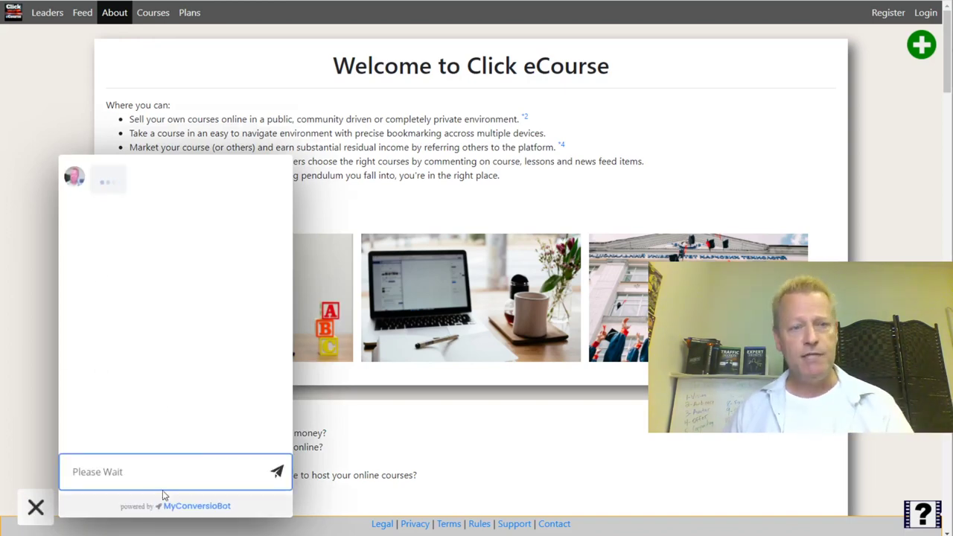
left_click(49, 513)
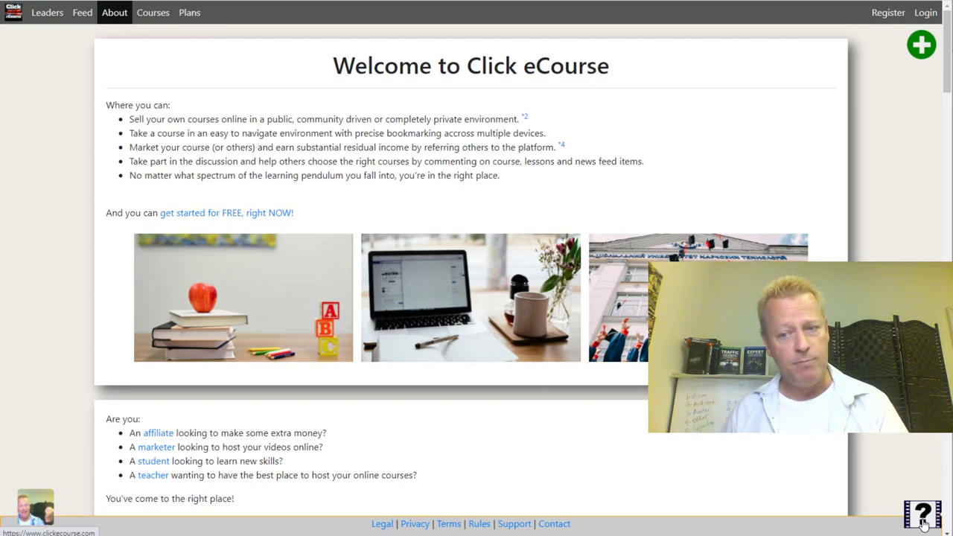
left_click(923, 523)
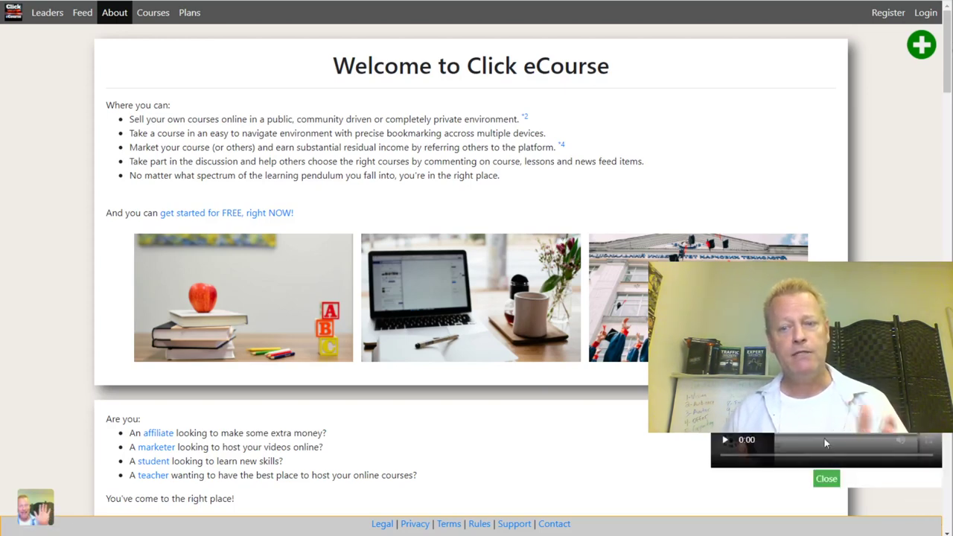
left_click(726, 440)
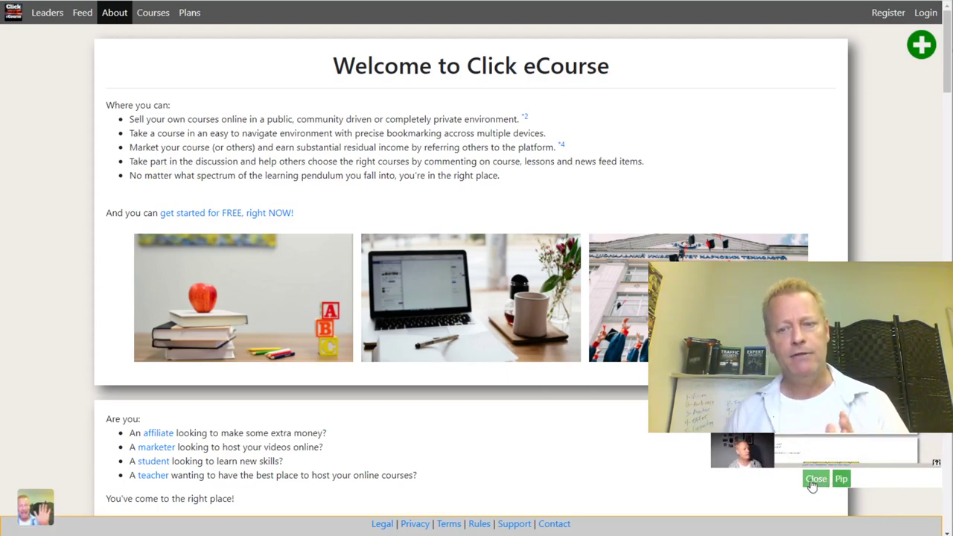
left_click(816, 480)
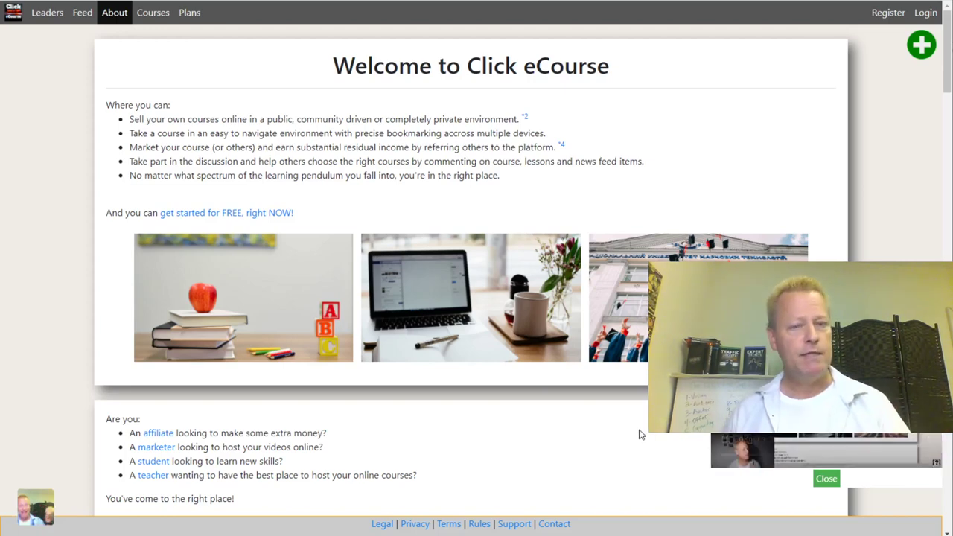
left_click(827, 480)
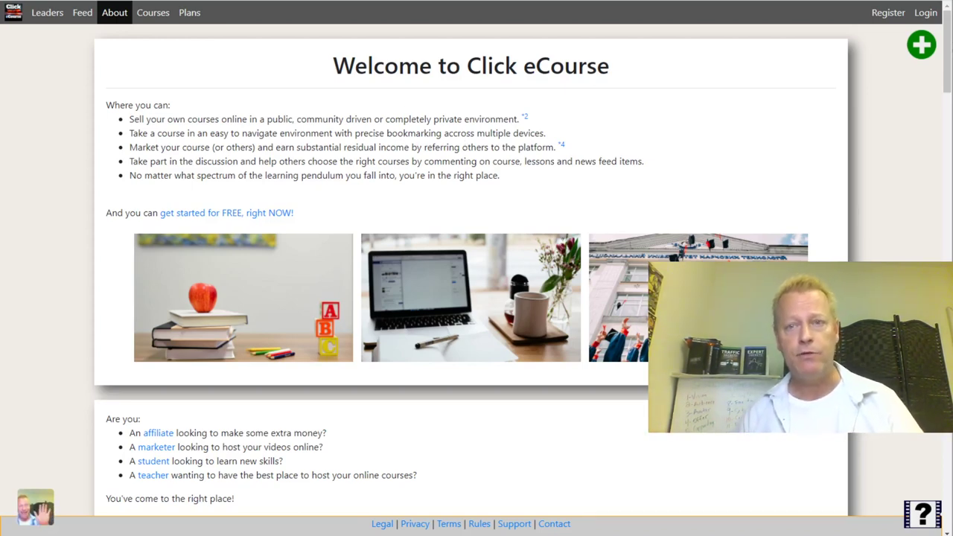
Step: Open the registration form and clear its prefilled e-mail and password fields
left_click(889, 17)
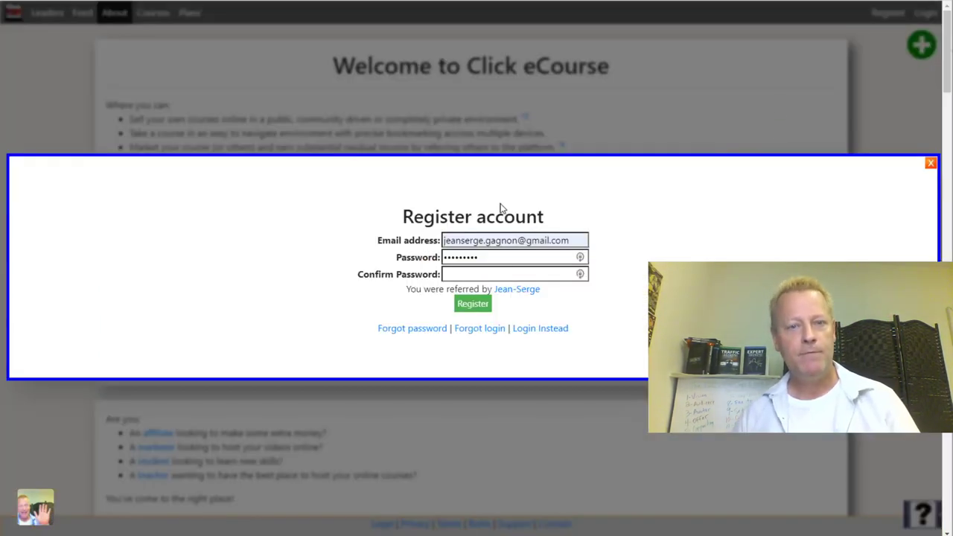
left_click(495, 238)
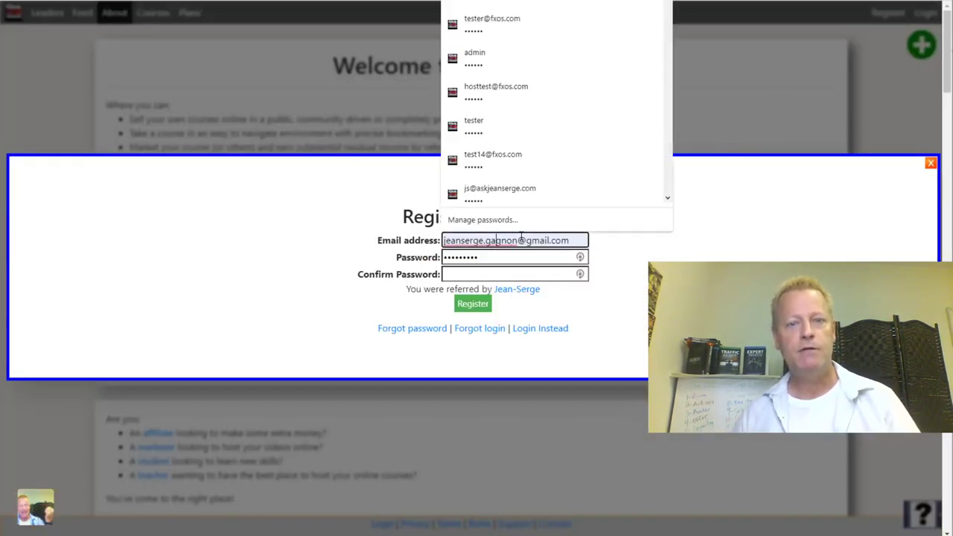
key("ctrl+a")
key("BackSpace")
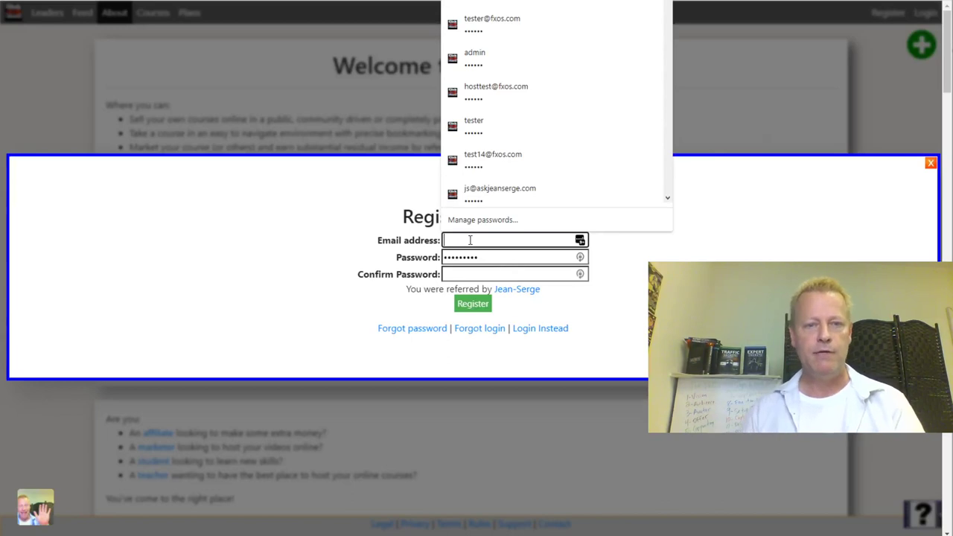
double_click(489, 259)
key("BackSpace")
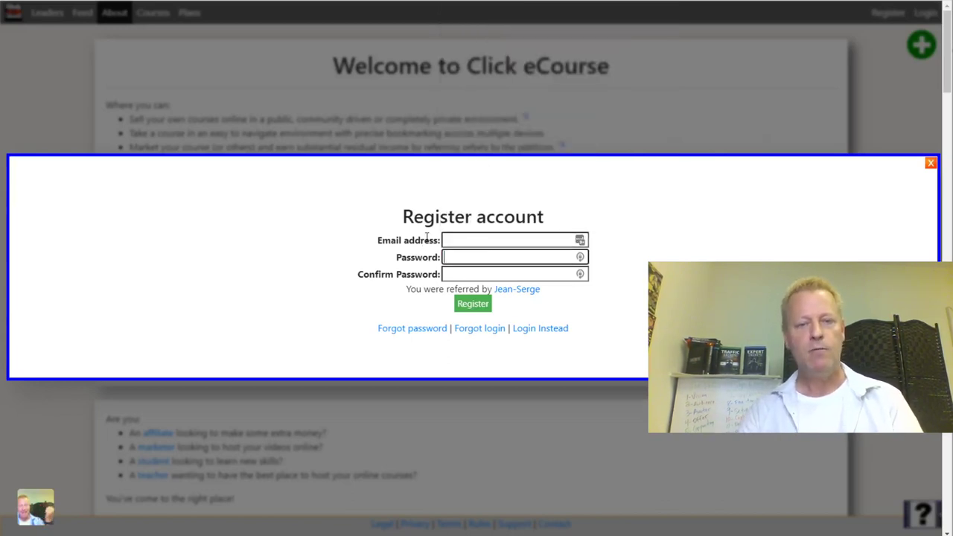
Step: Enter the training e-mail address in the e-mail field
left_click(491, 238)
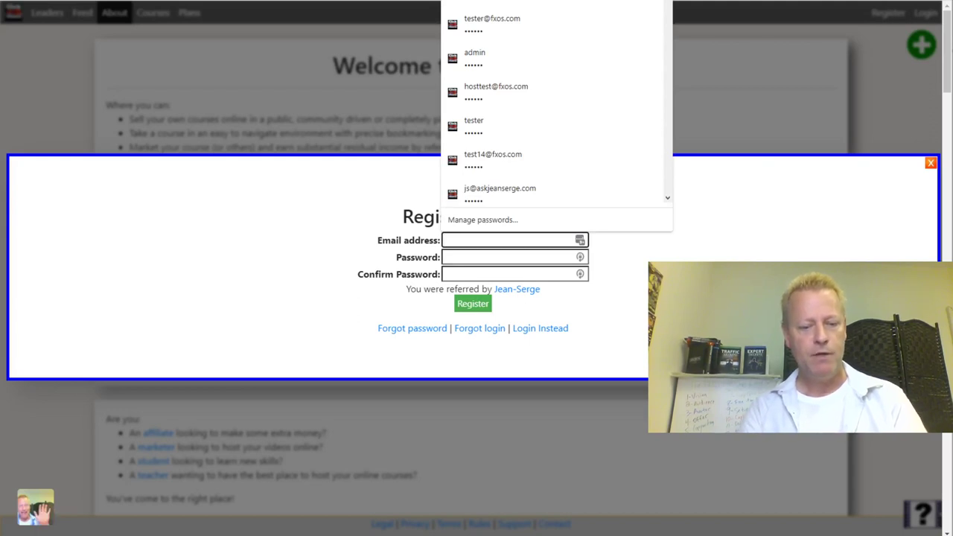
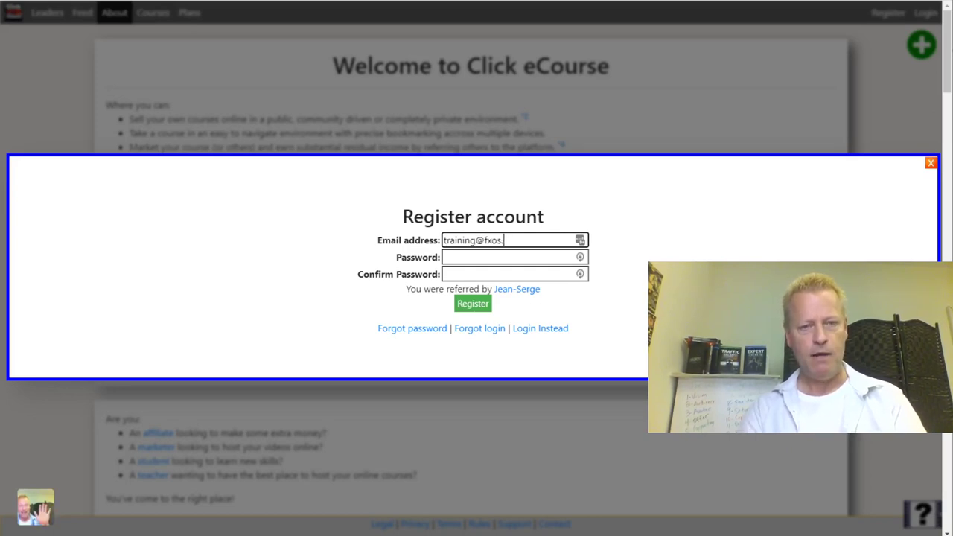
Step: Enter the account password and its confirmation, then submit the registration
left_click(476, 257)
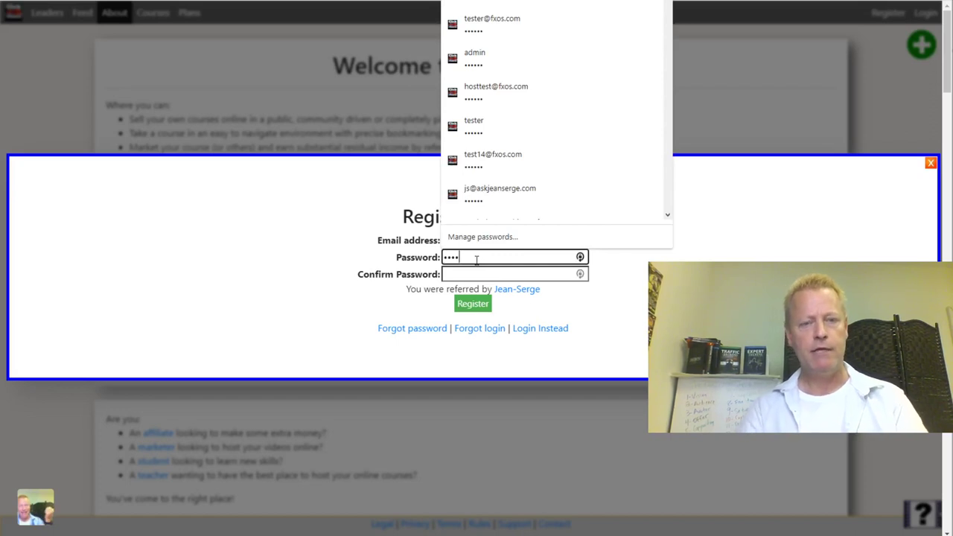
key("Tab")
left_click(707, 248)
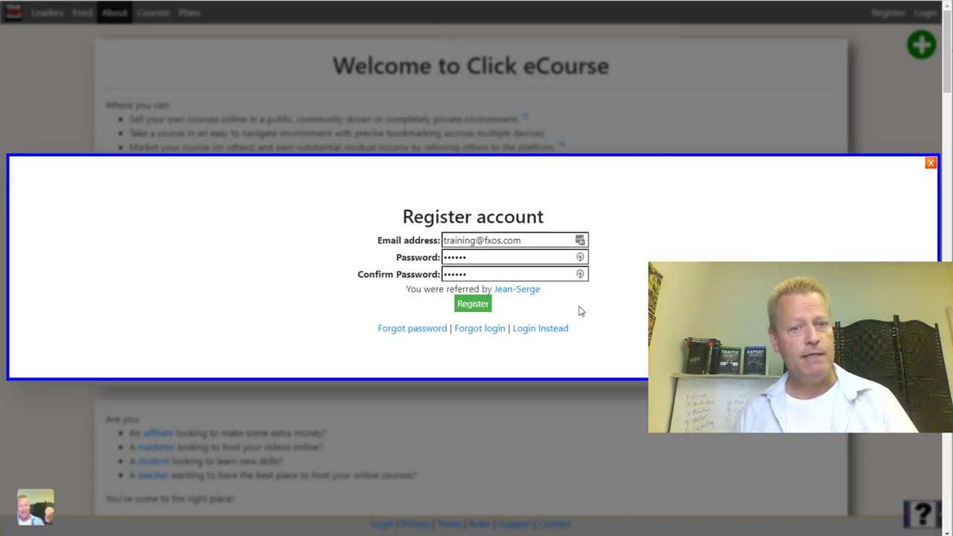
left_click(457, 305)
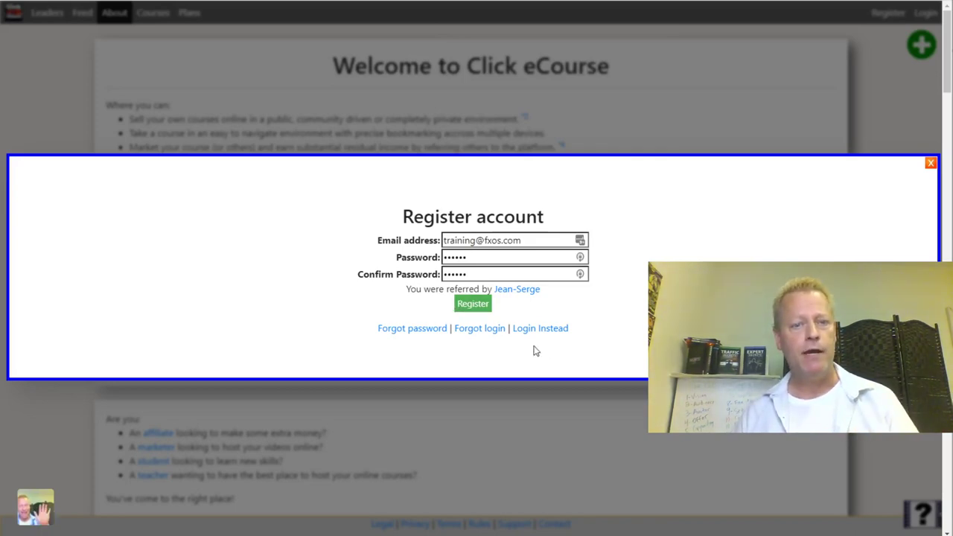
left_click(473, 304)
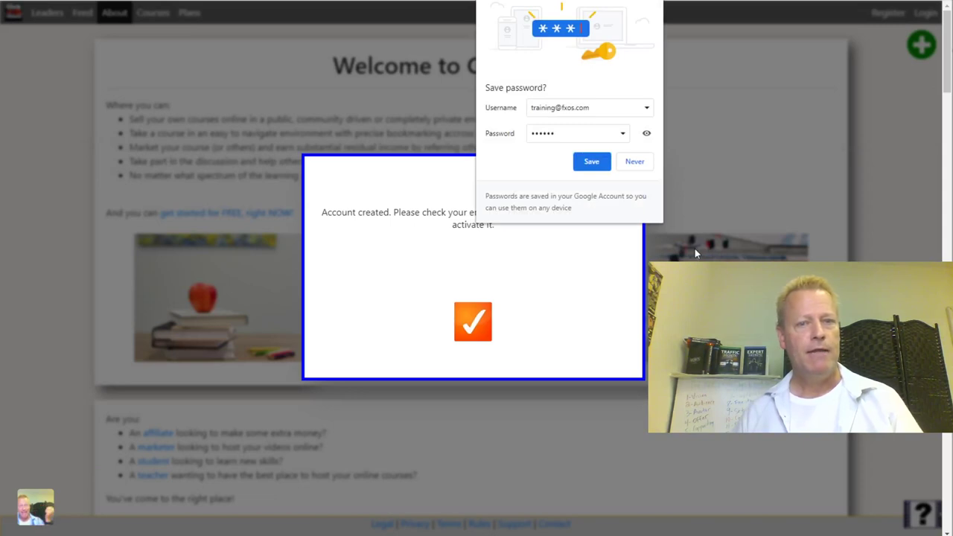
Step: Save the new Click eCourse login in Chrome and add it to LastPass
left_click(594, 161)
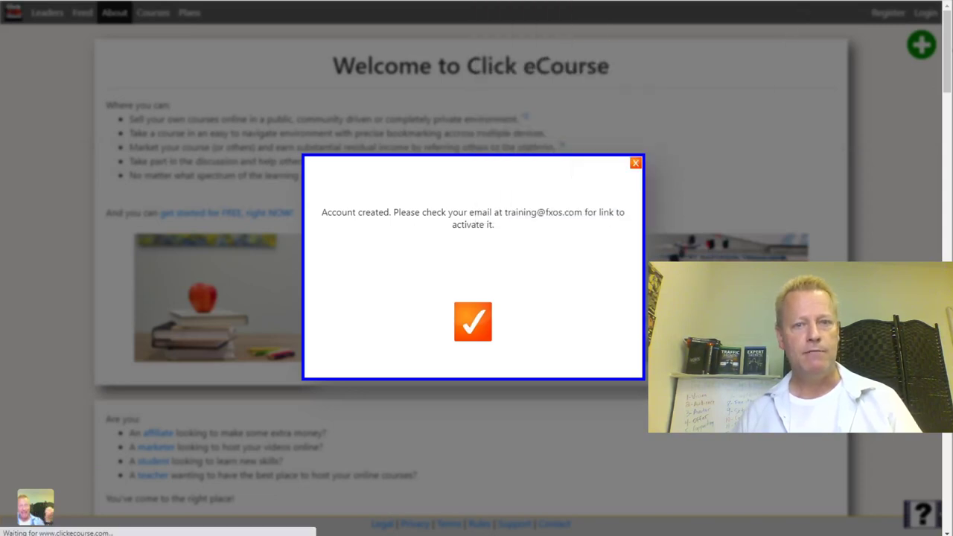
left_click_drag(321, 211, 549, 237)
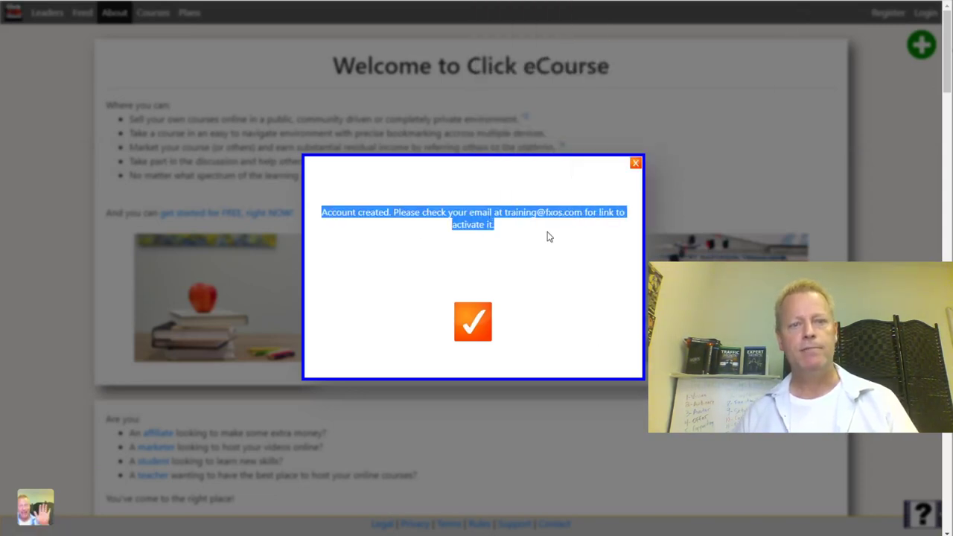
left_click(544, 283)
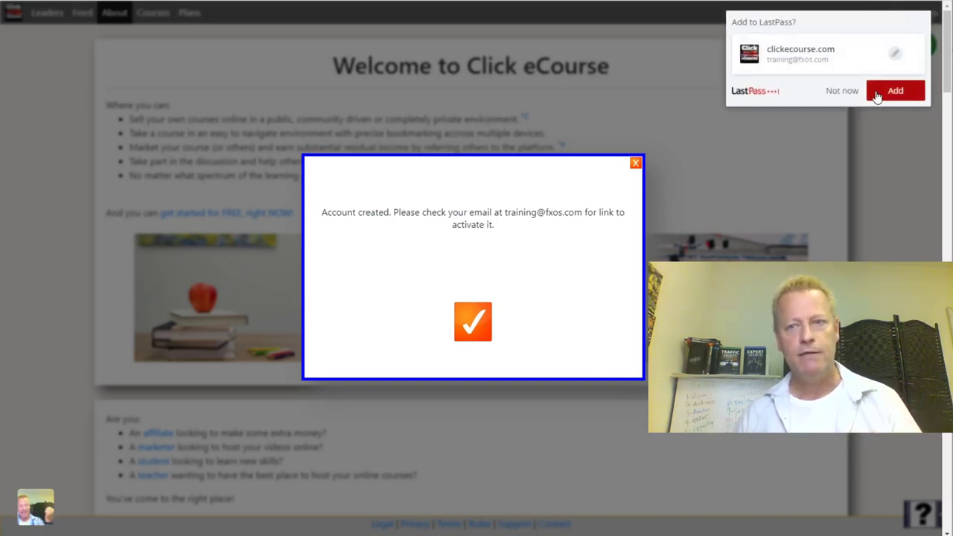
left_click(878, 91)
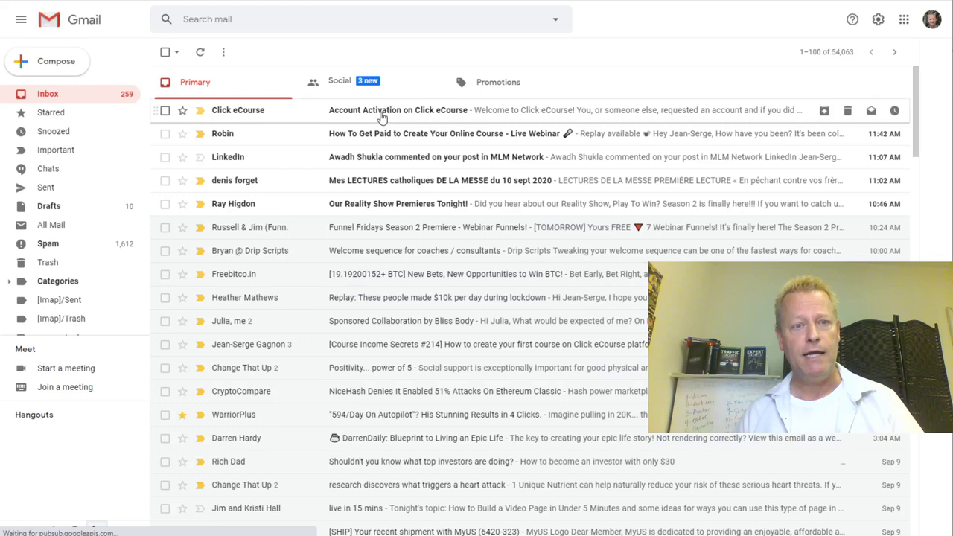
Step: Open the 'Account Activation on Click eCourse' email and follow its activation link
left_click(381, 117)
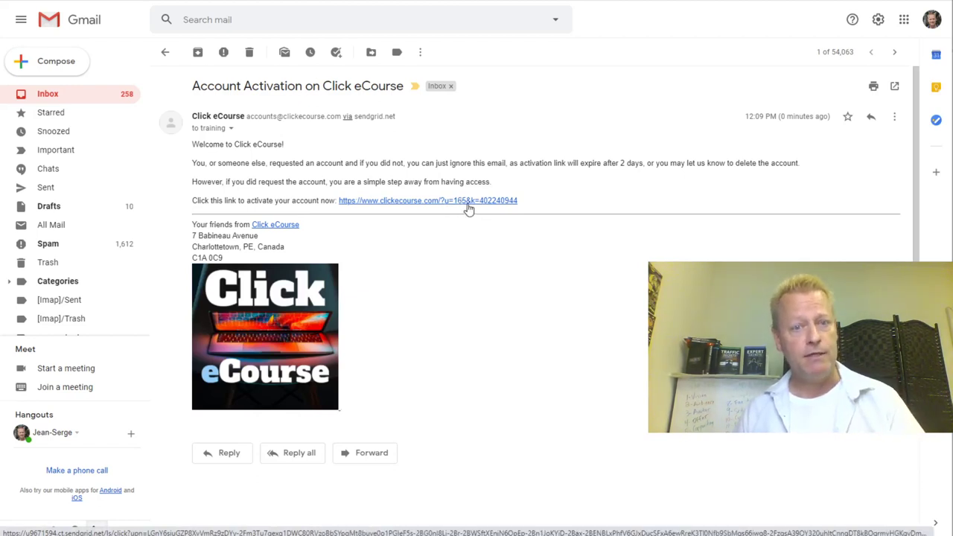
left_click(469, 206)
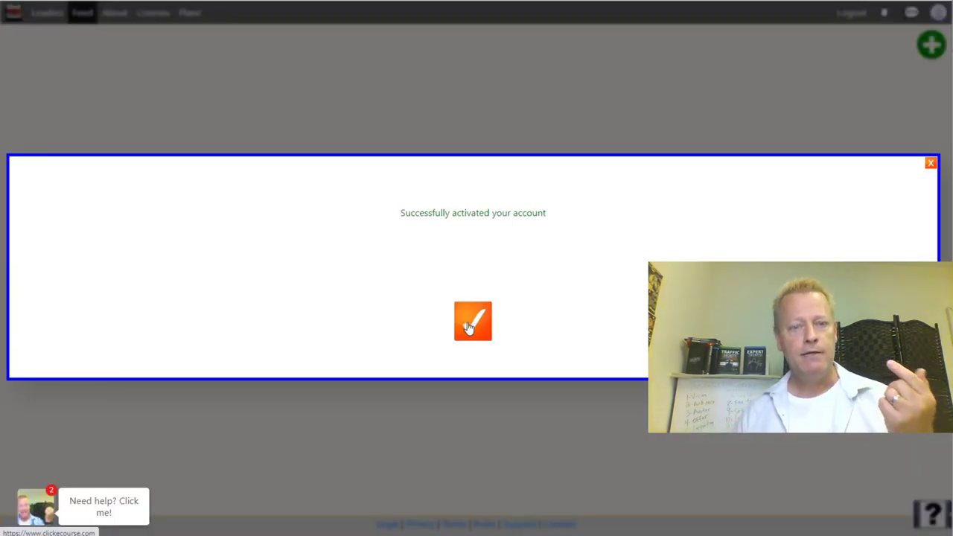
Step: Dismiss the activation notice and start a new course from the green plus Create new menu
left_click(501, 313)
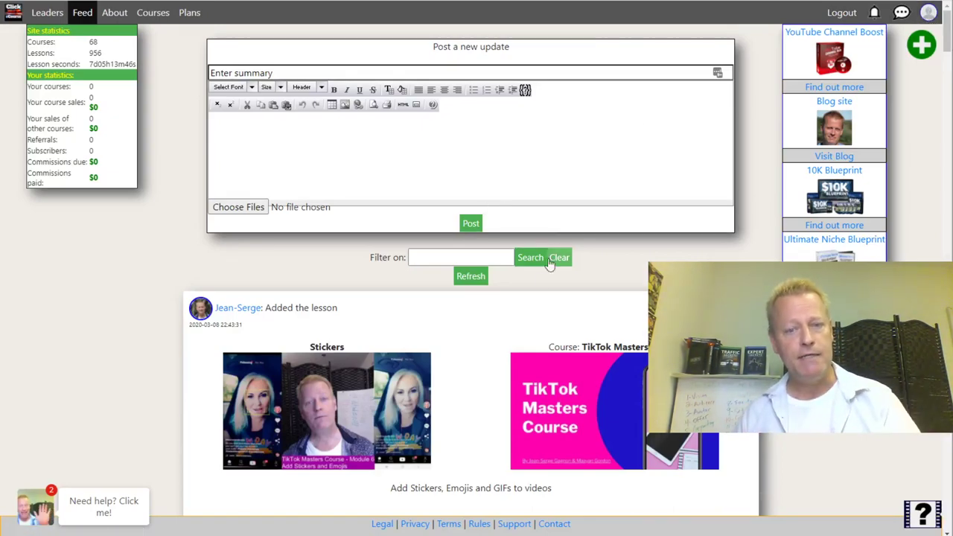
scroll(470, 363, "down", 3)
scroll(469, 364, "up", 3)
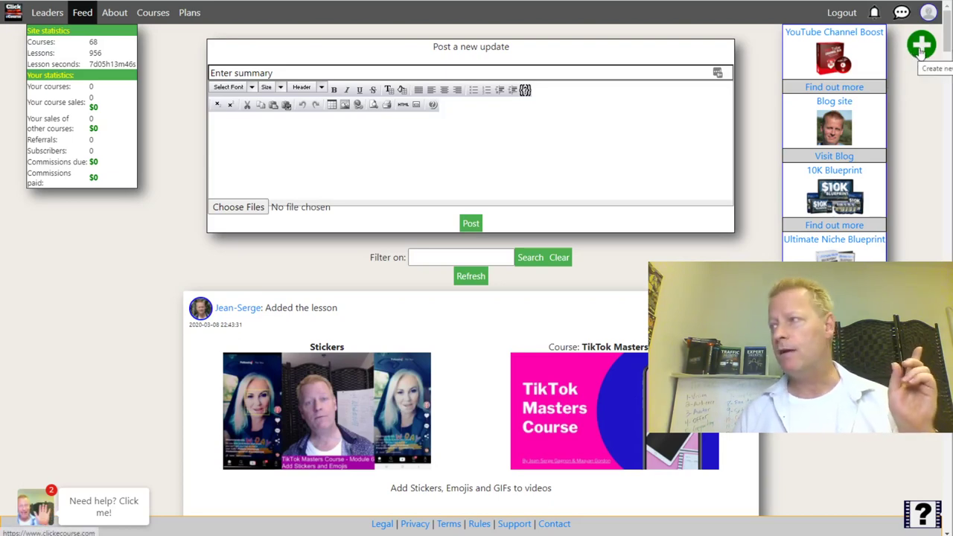
left_click(916, 55)
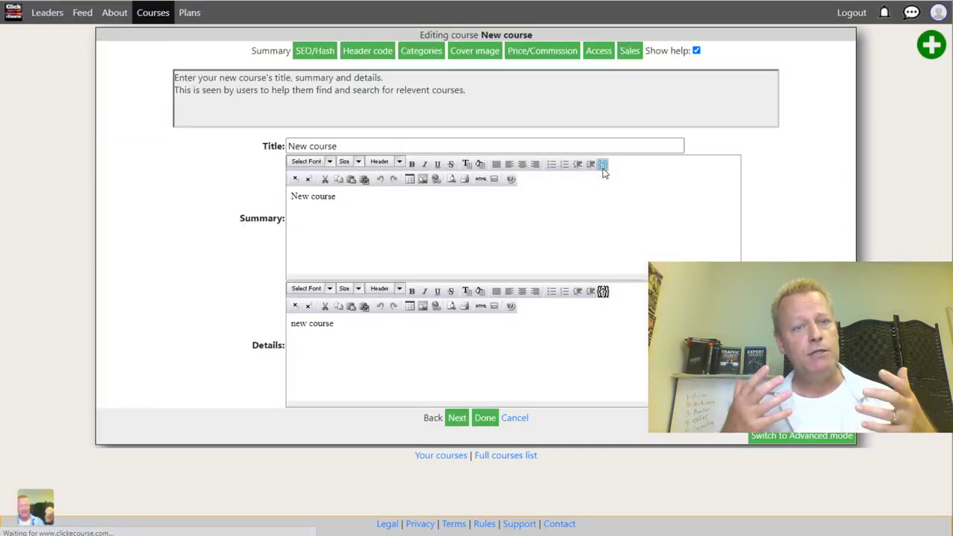
Step: Replace the placeholder course title with 'Hosting FREE Course'
left_click(287, 144)
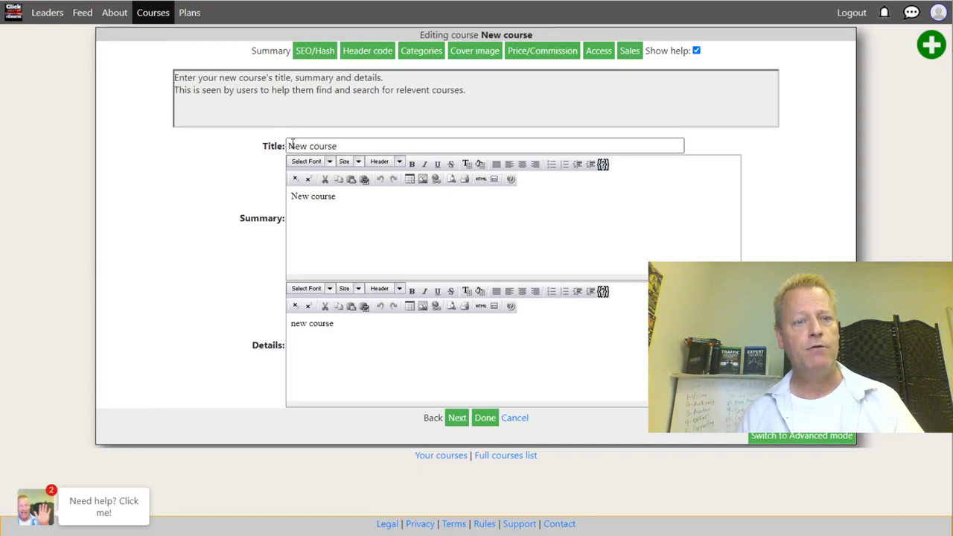
left_click_drag(345, 145, 282, 158)
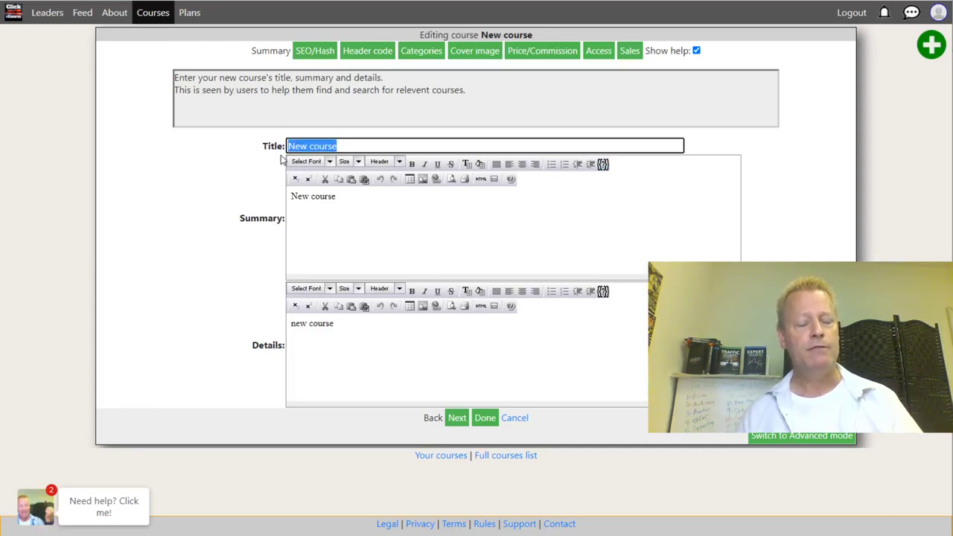
type("Crea")
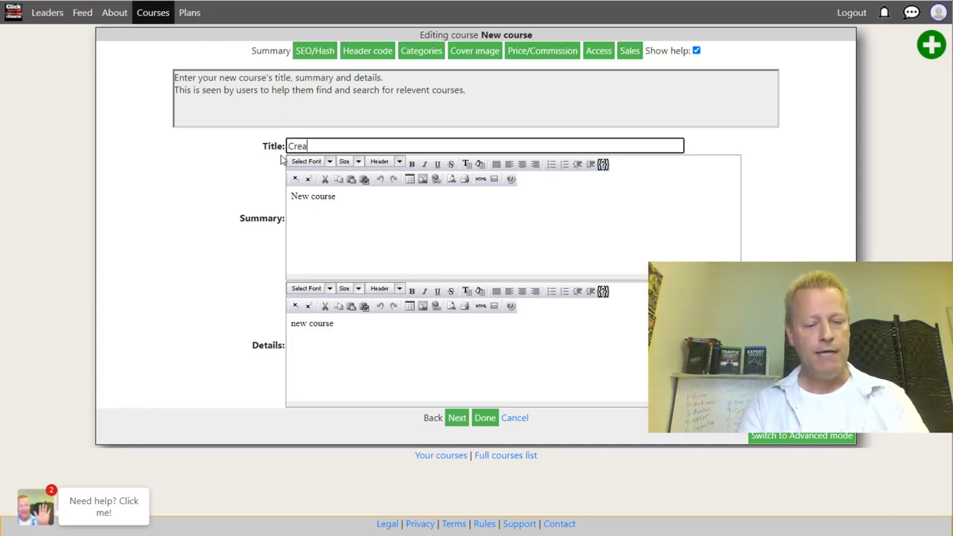
type("ting FR")
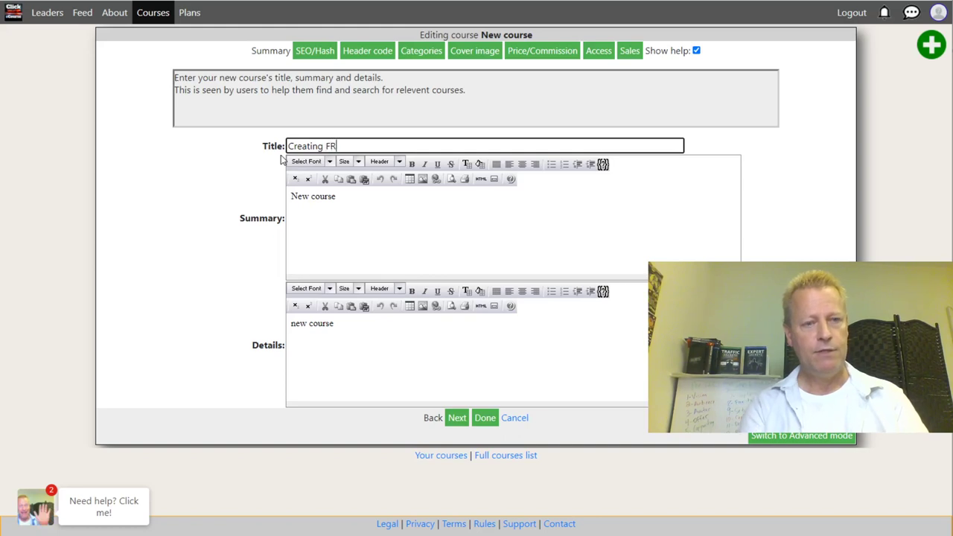
type("EE course")
key("BackSpace")
key("BackSpace")
key("BackSpace")
key("BackSpace")
key("BackSpace")
key("BackSpace")
key("BackSpace")
key("BackSpace")
key("BackSpace")
key("BackSpace")
key("BackSpace")
key("BackSpace")
key("BackSpace")
key("BackSpace")
key("BackSpace")
key("BackSpace")
key("BackSpace")
key("BackSpace")
key("BackSpace")
type("Host")
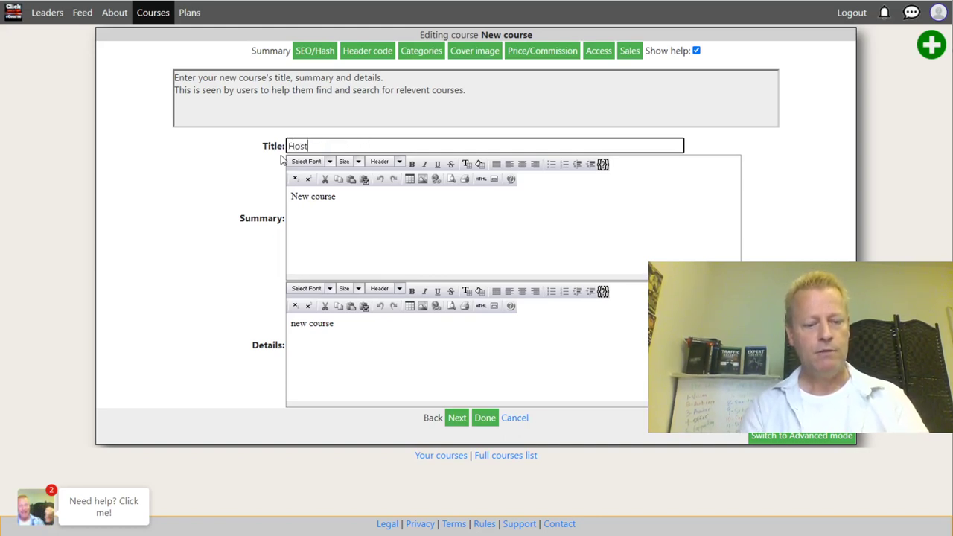
type("ing FREE Course")
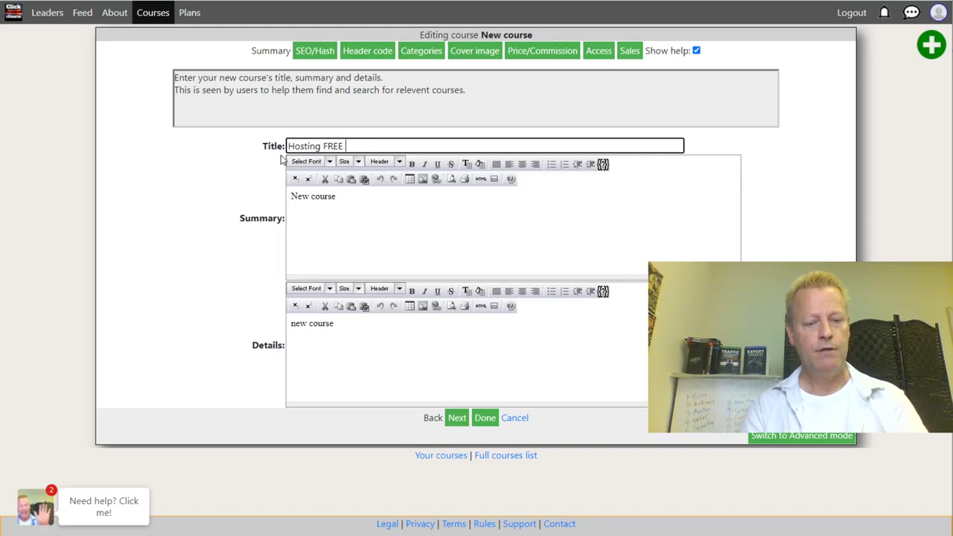
Step: Replace the summary with 'Learn how to host your course for FREE on Click eCourse'
left_click(336, 197)
left_click_drag(336, 196, 271, 201)
type("L")
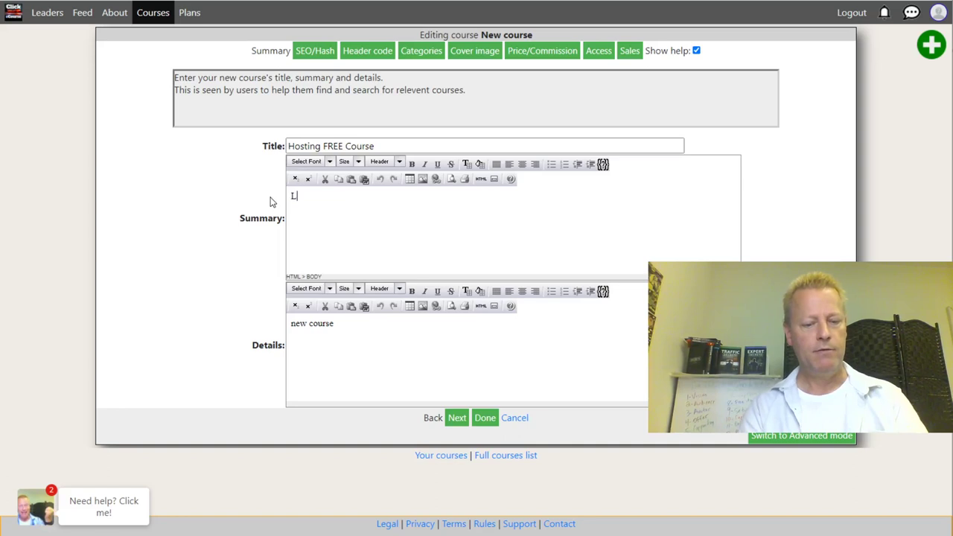
type("earn how to host")
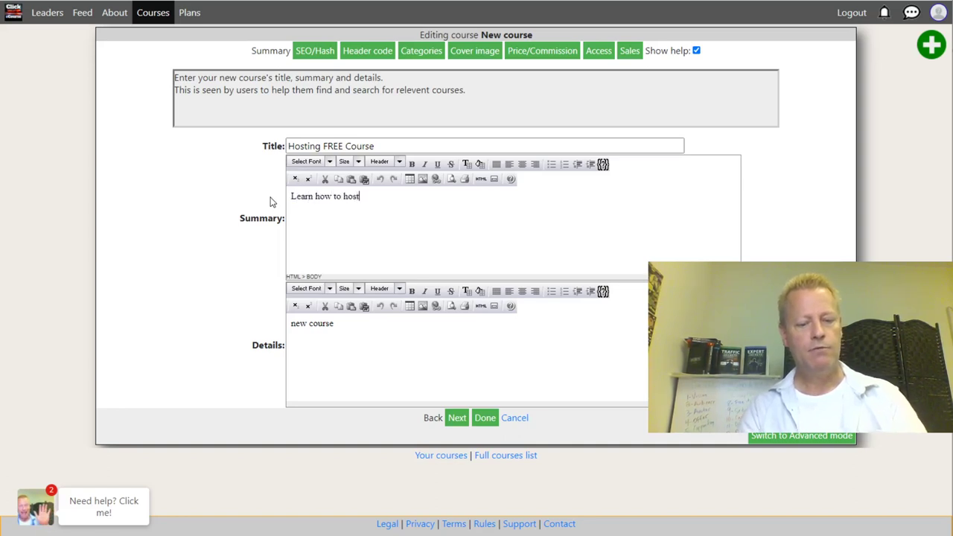
type(" your course for FREE on CLick")
key("BackSpace")
type("k eCourse")
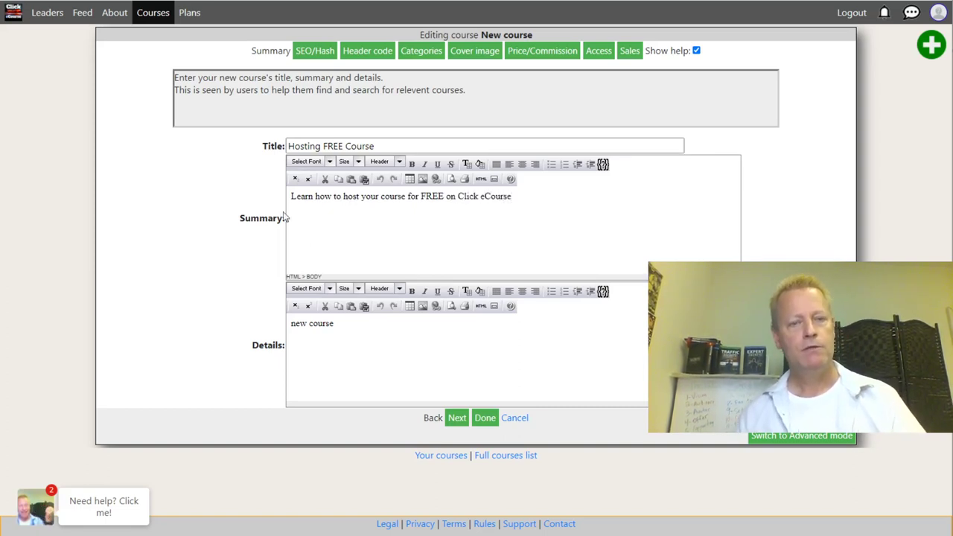
left_click_drag(343, 322, 289, 328)
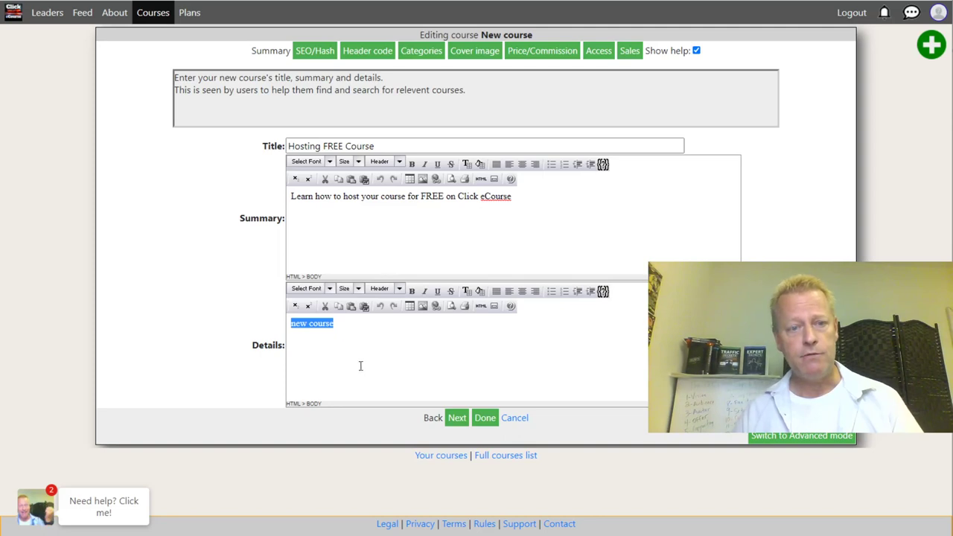
left_click(457, 196)
left_click_drag(458, 196, 512, 196)
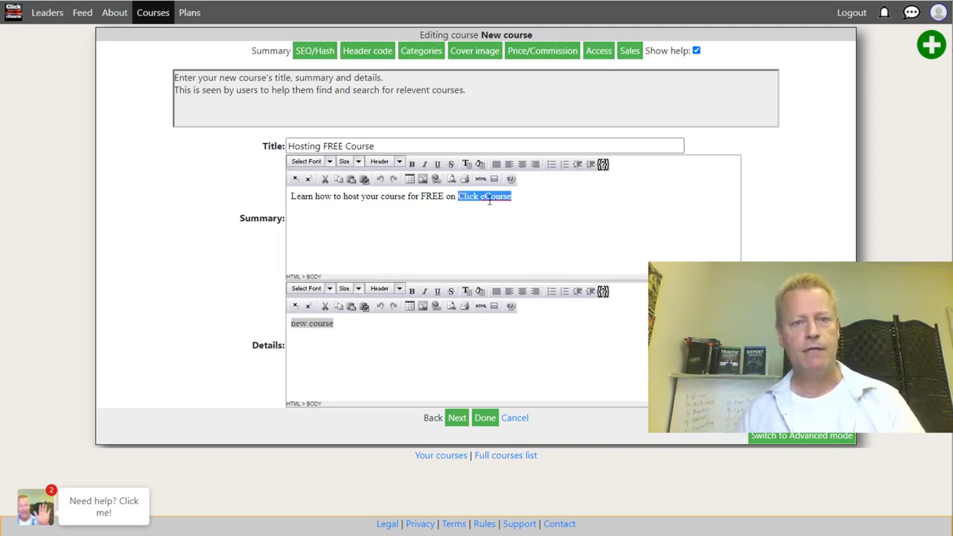
left_click(437, 180)
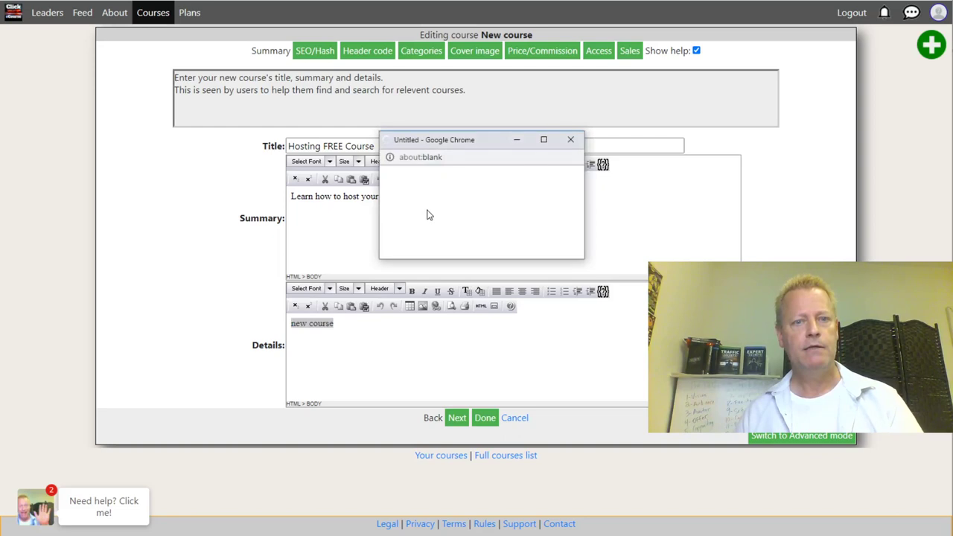
left_click(449, 186)
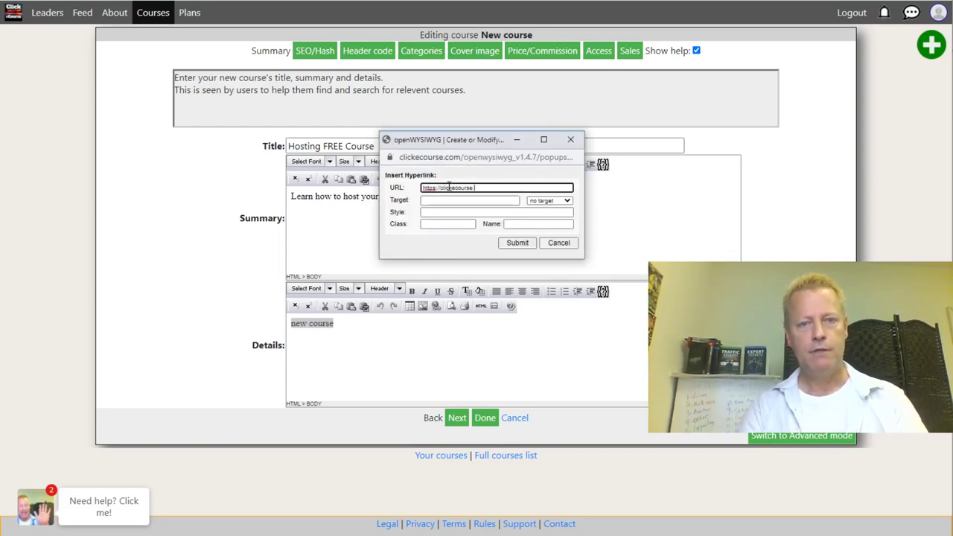
left_click(542, 200)
left_click(539, 234)
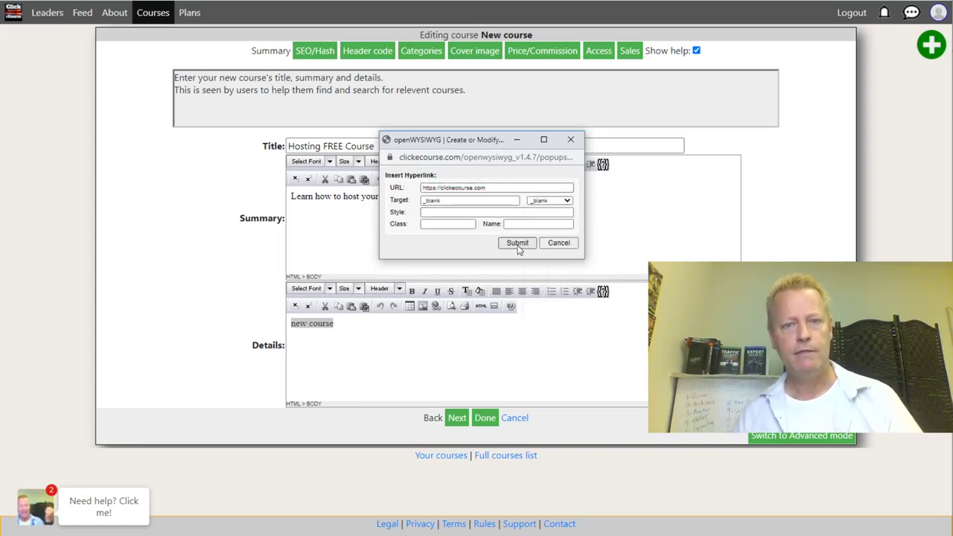
left_click(516, 244)
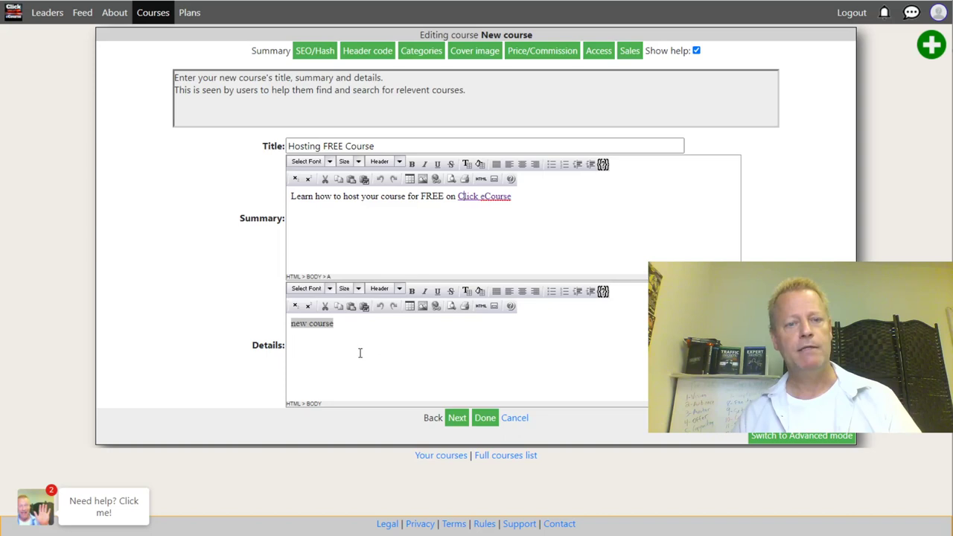
Step: Clear the placeholder details and begin 'So you have a course you want to host somewhere'
left_click(344, 335)
key("BackSpace")
key("BackSpace")
key("BackSpace")
key("BackSpace")
key("BackSpace")
key("BackSpace")
key("BackSpace")
key("BackSpace")
key("BackSpace")
key("BackSpace")
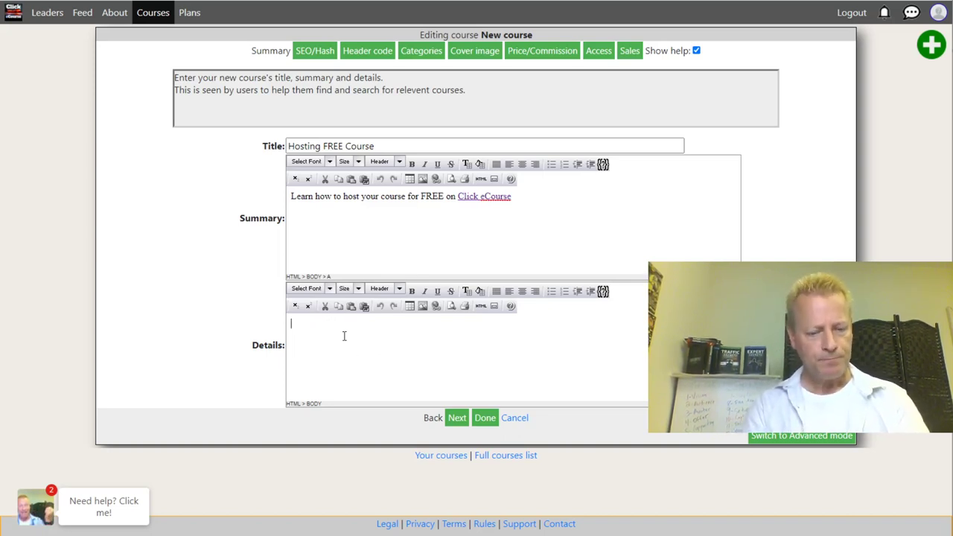
type("So you")
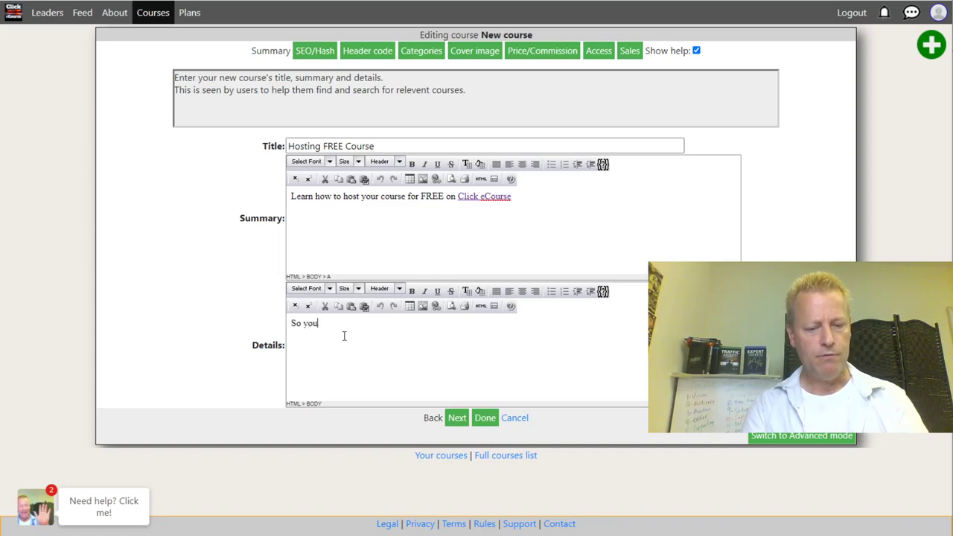
type(" have a course y")
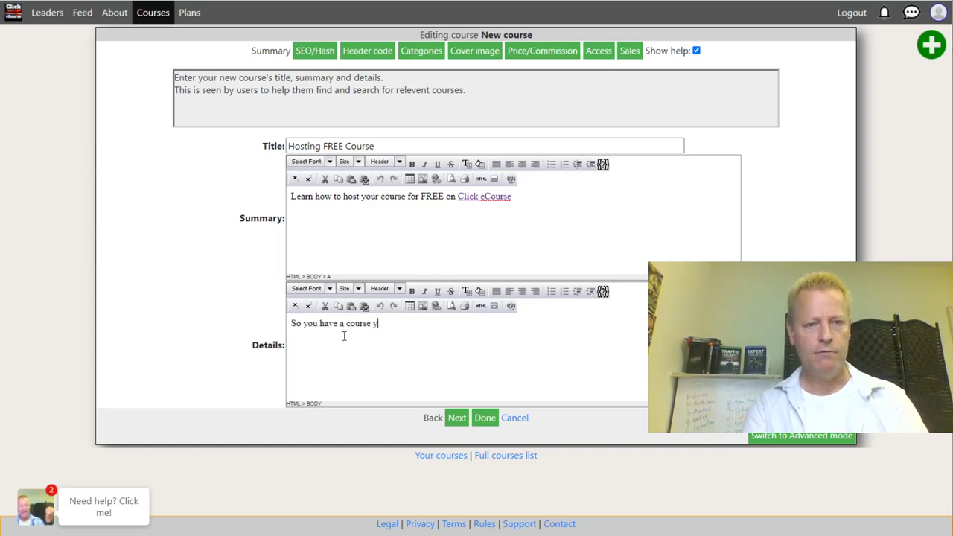
type("ou want to host ")
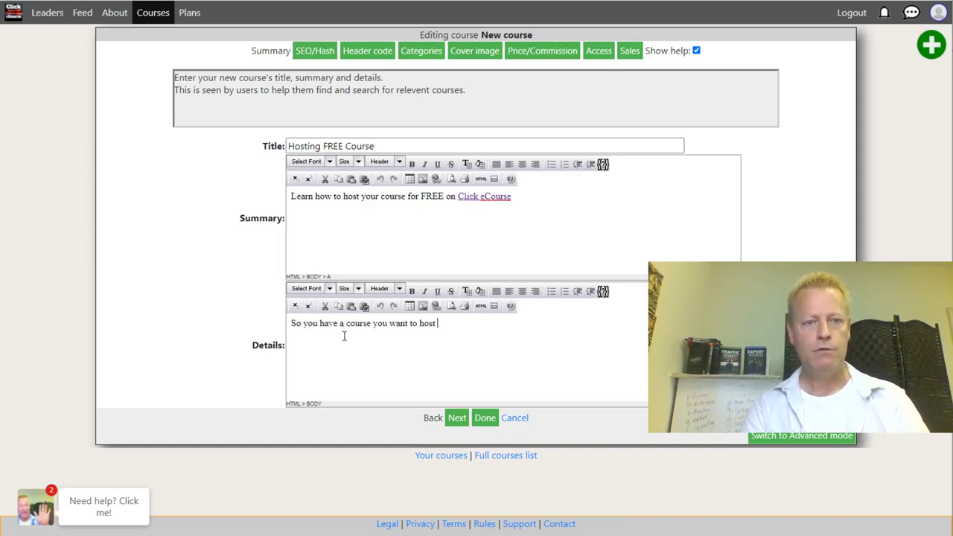
type("somewhere.")
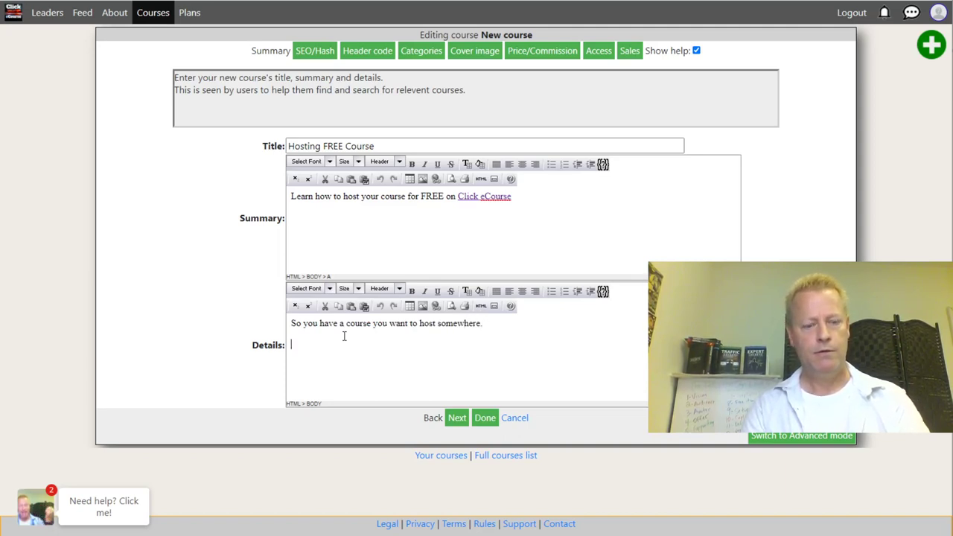
type("lat")
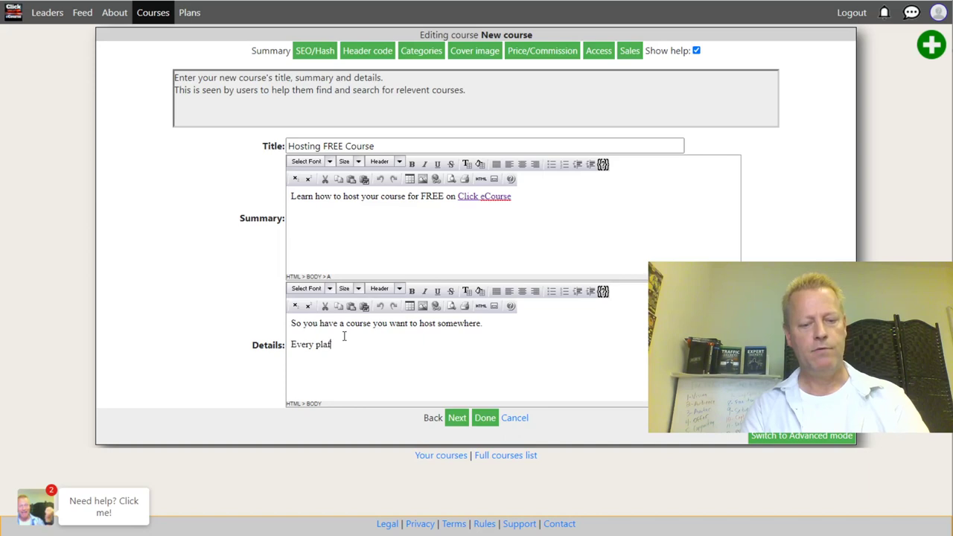
type("tefor")
Step: Finish the details about monthly or sales fees, ending 'With click eCourse, you can host a course for free!'
key("BackSpace")
key("BackSpace")
key("BackSpace")
key("BackSpace")
type("f")
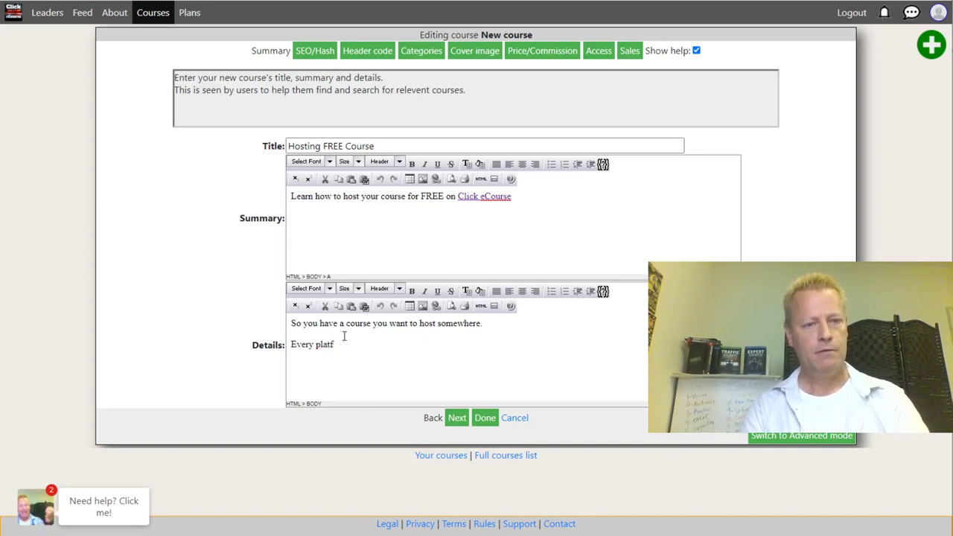
type("orm wants your money")
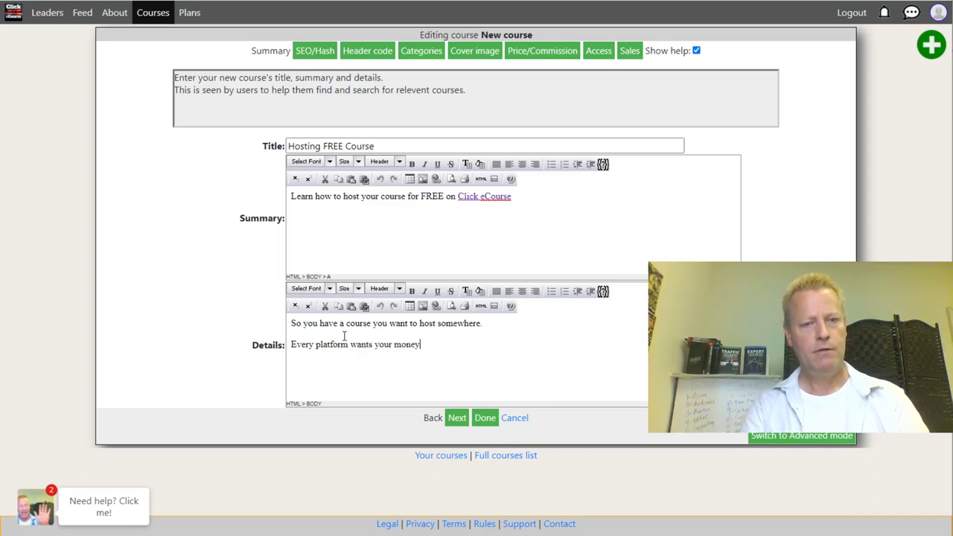
type(" either by mont")
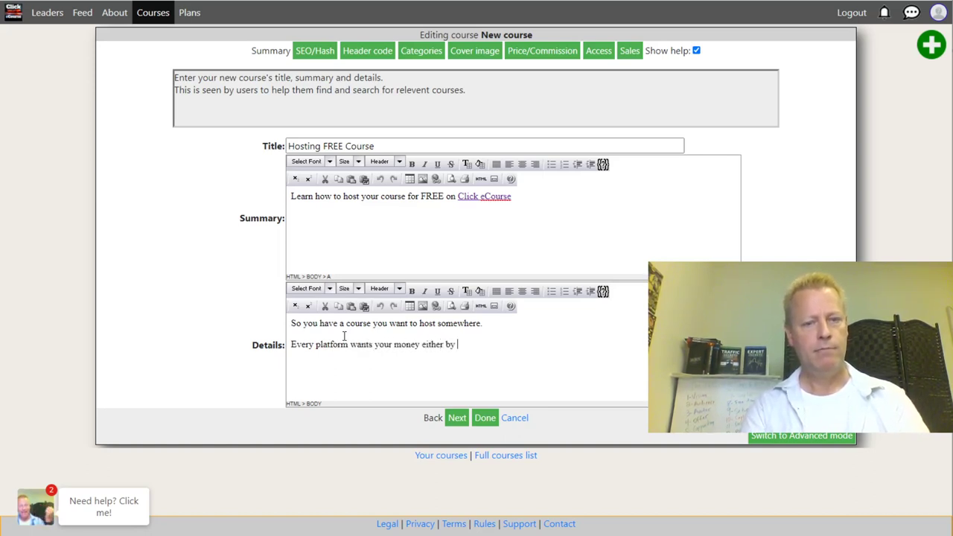
key("BackSpace")
key("BackSpace")
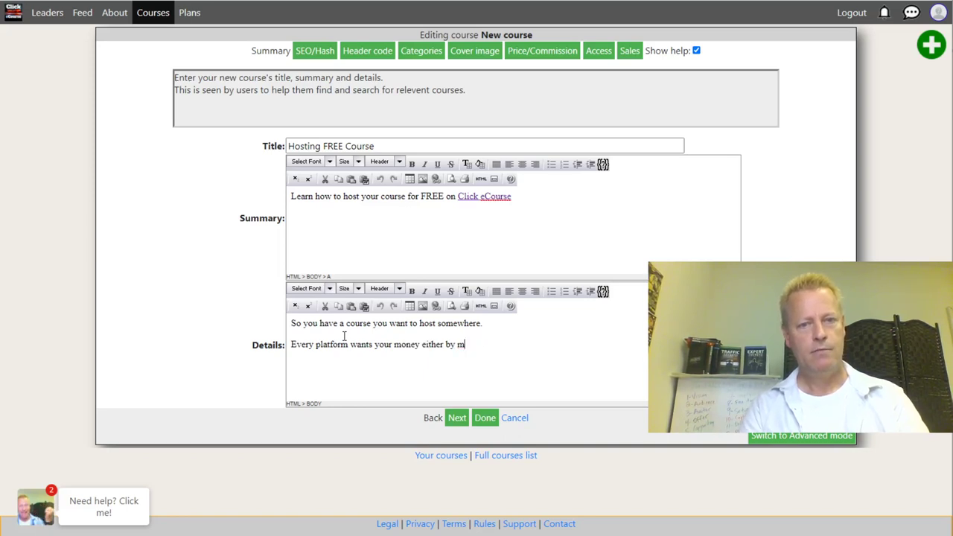
type("nthly or by sales.")
key("Return")
type("With click eCourse, you can host a course for free!")
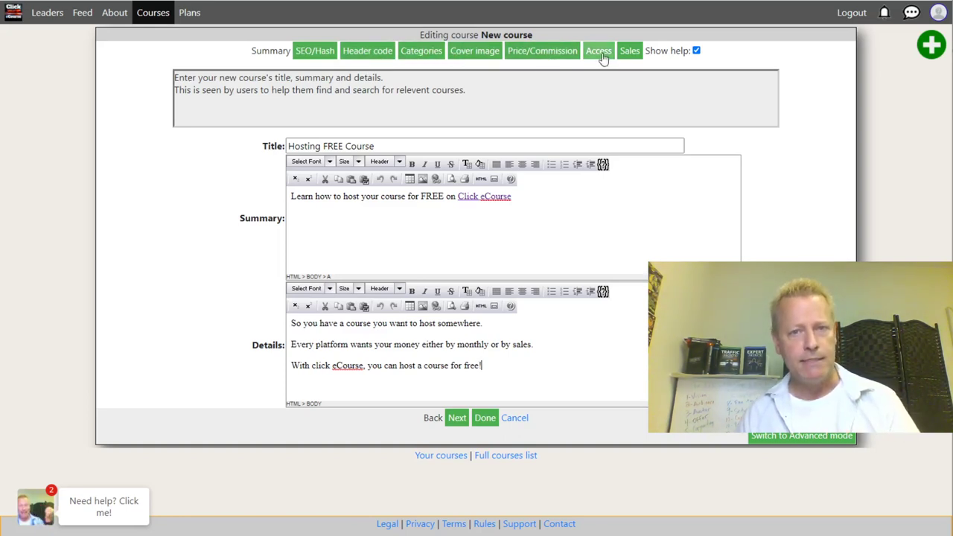
Step: Hide and reshow the help text above the form, highlighting it to point it out
left_click(696, 51)
left_click(696, 51)
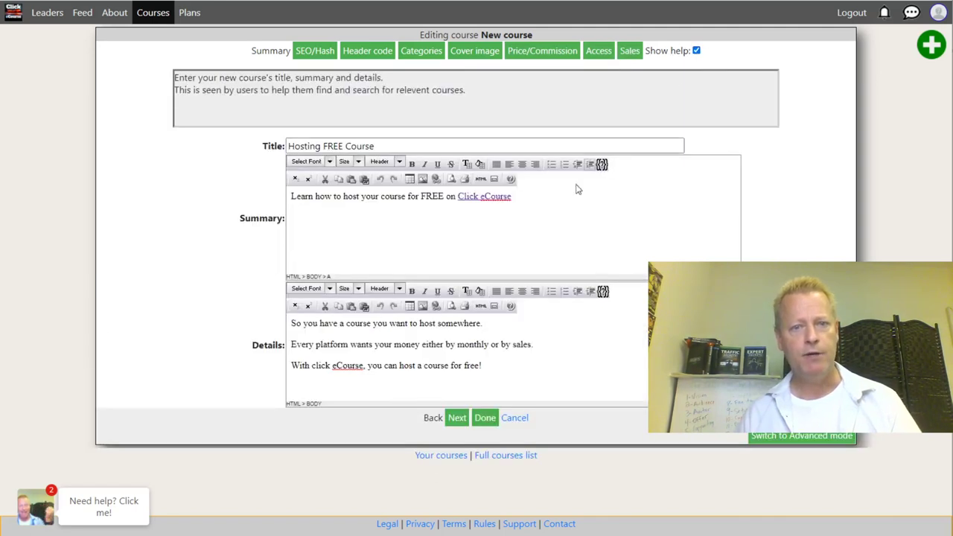
left_click_drag(205, 78, 251, 128)
left_click(339, 108)
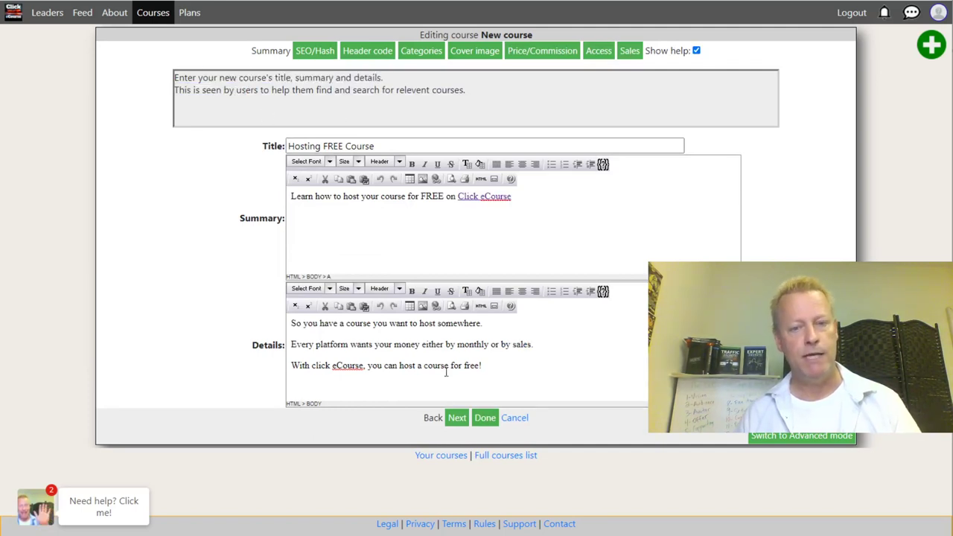
Step: Save the summary, then preview the single-page Advanced editor and return to Wizard mode
left_click(457, 419)
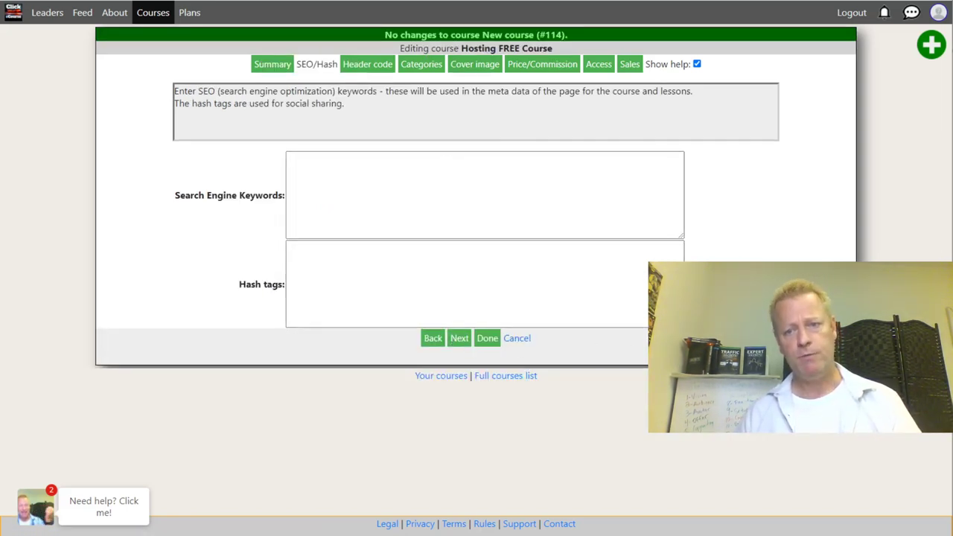
left_click(460, 338)
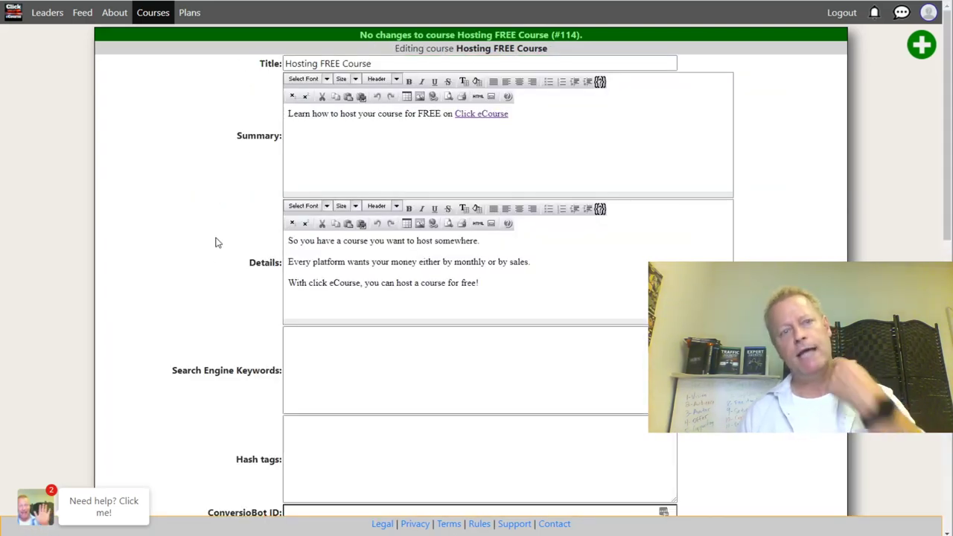
scroll(216, 242, "down", 8)
scroll(216, 243, "up", 8)
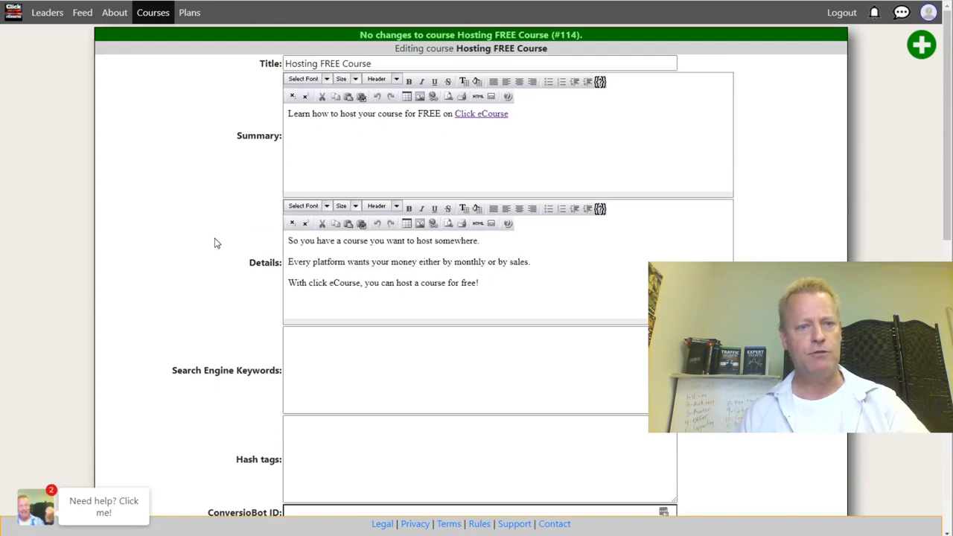
scroll(216, 243, "down", 8)
scroll(216, 244, "up", 3)
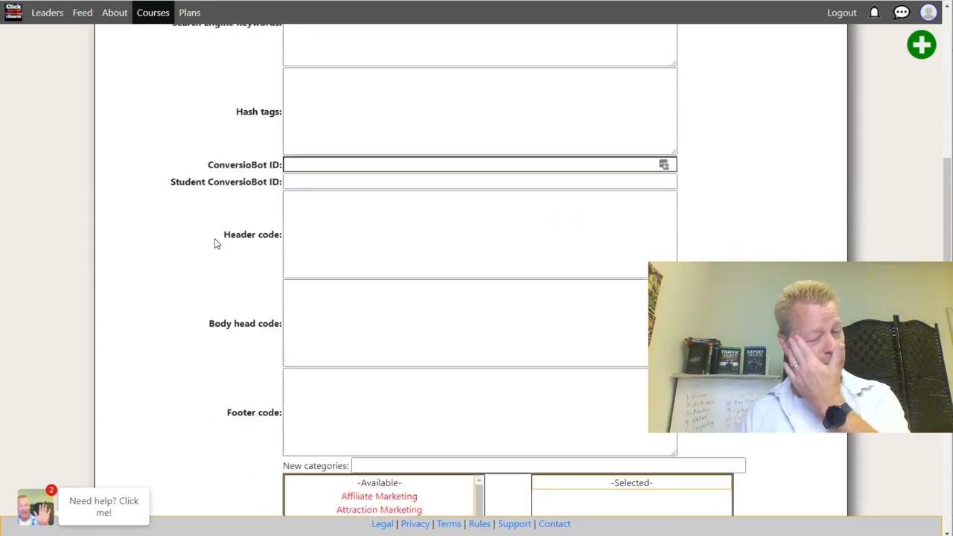
scroll(216, 244, "up", 5)
scroll(216, 244, "down", 10)
left_click(814, 477)
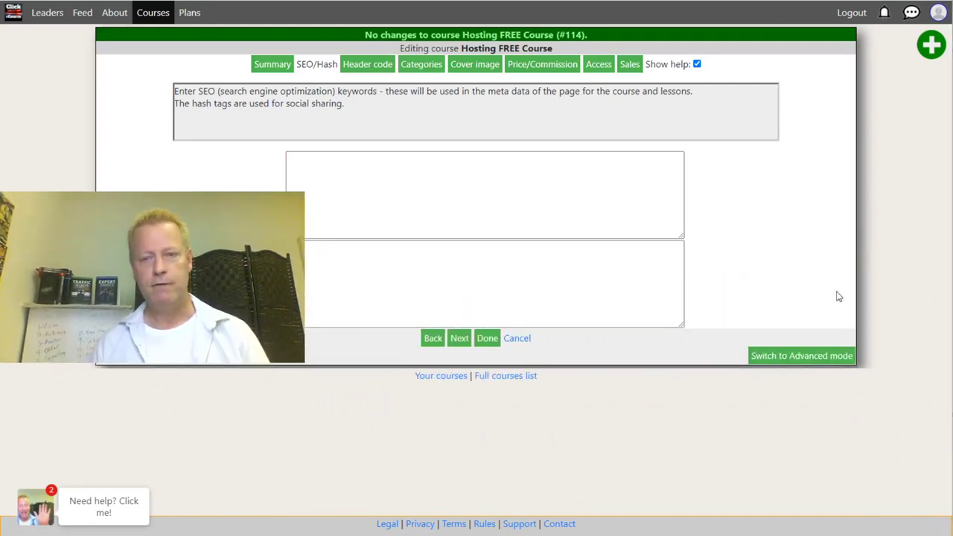
Step: Check the Advanced editor again, then return to the wizard's SEO keywords box
left_click(805, 357)
scroll(765, 334, "down", 6)
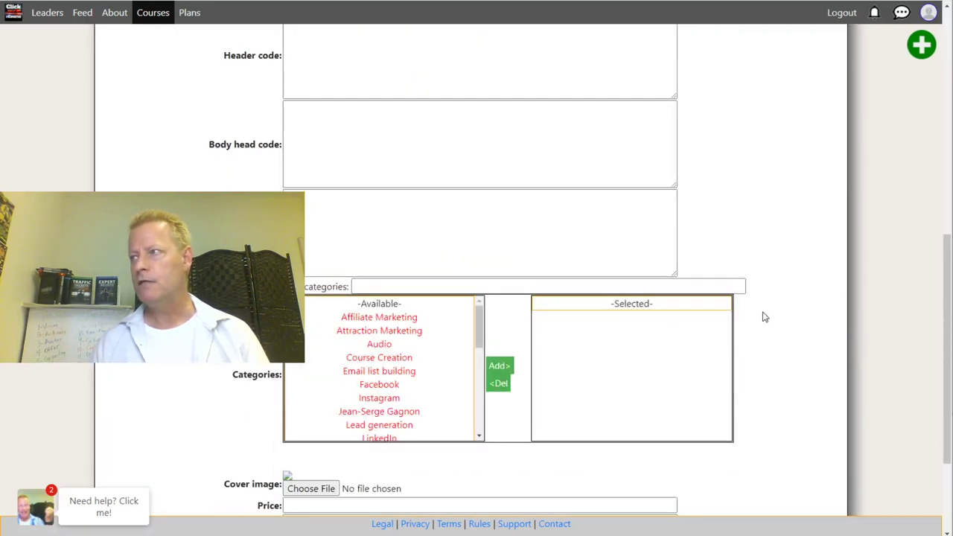
scroll(764, 317, "down", 2)
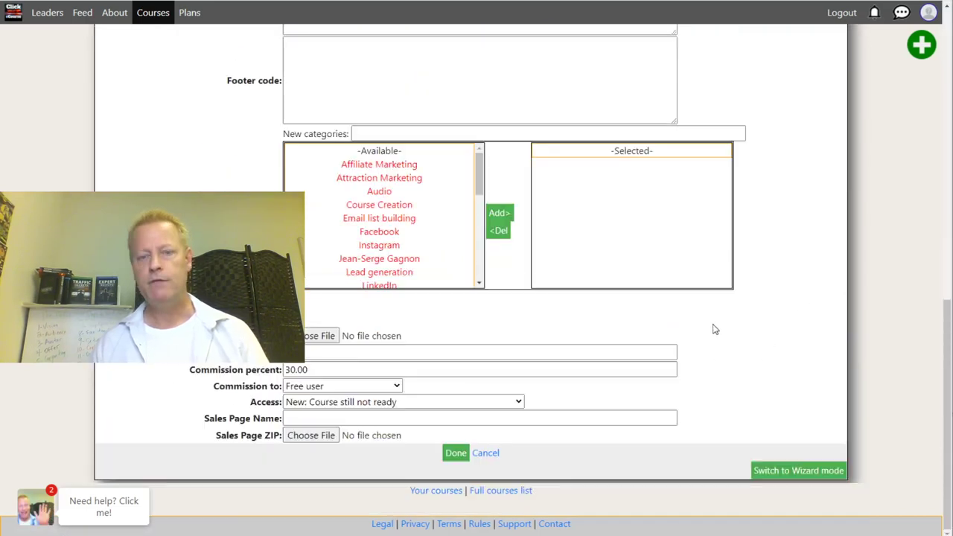
left_click(793, 472)
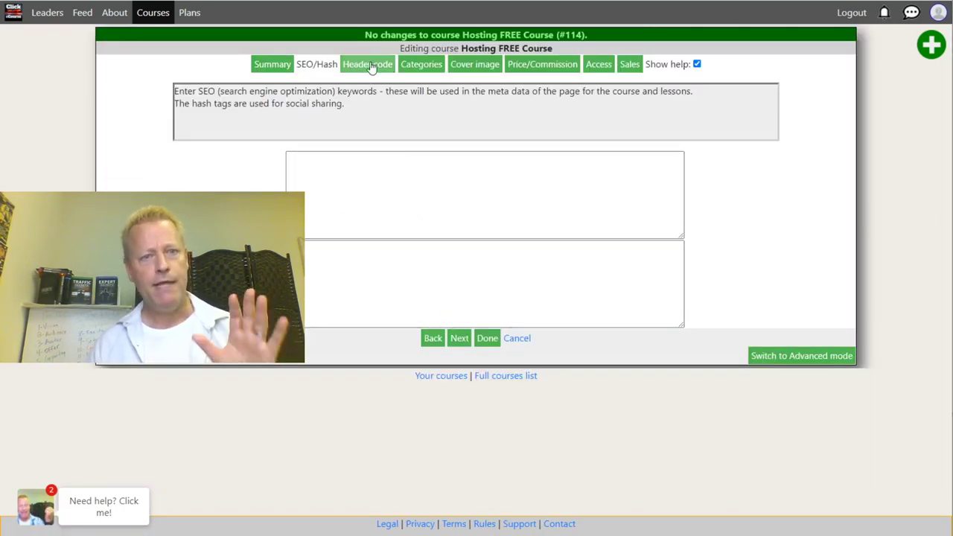
left_click(311, 196)
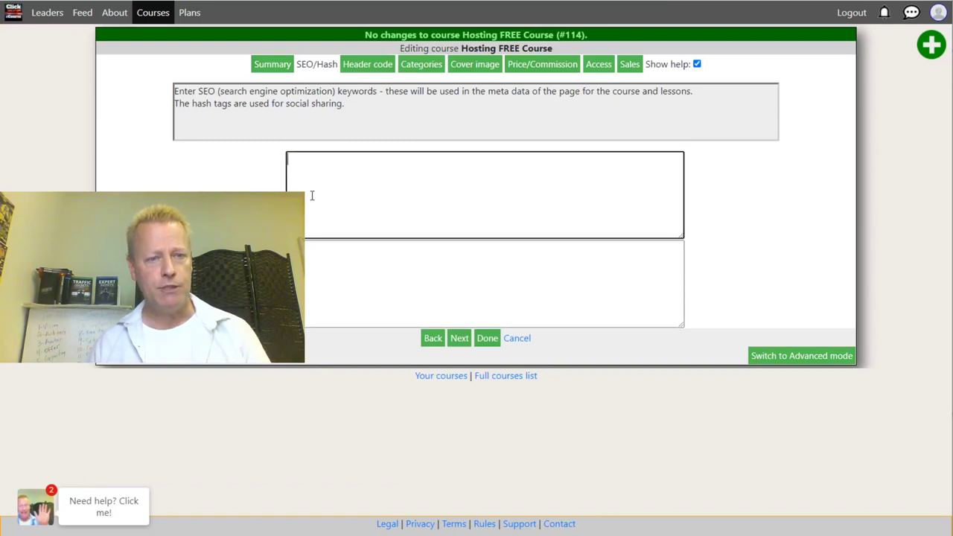
Step: Enter six SEO keywords, including course creation, free course hosting and course hosting site, and save
type("course creation")
key("Return")
type("free course hosting ")
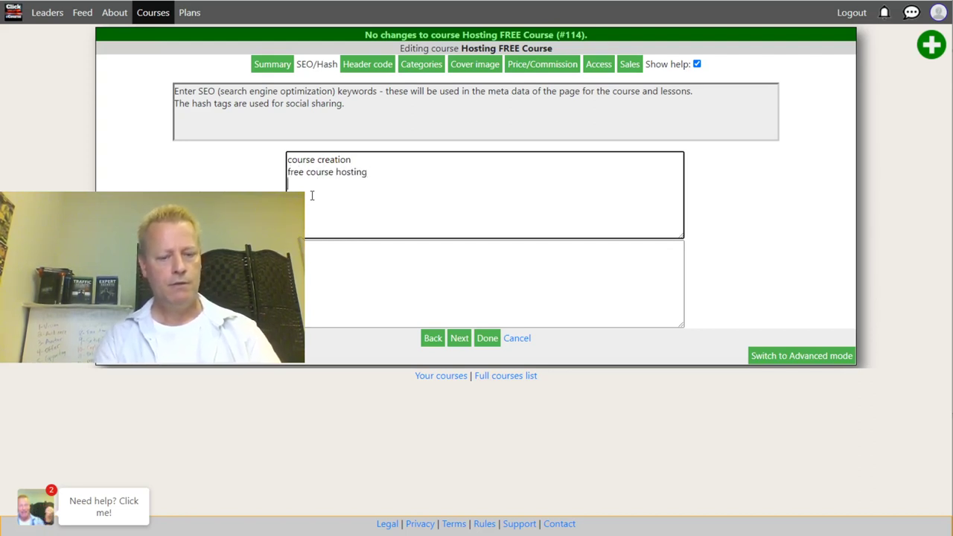
type("course hosting site ")
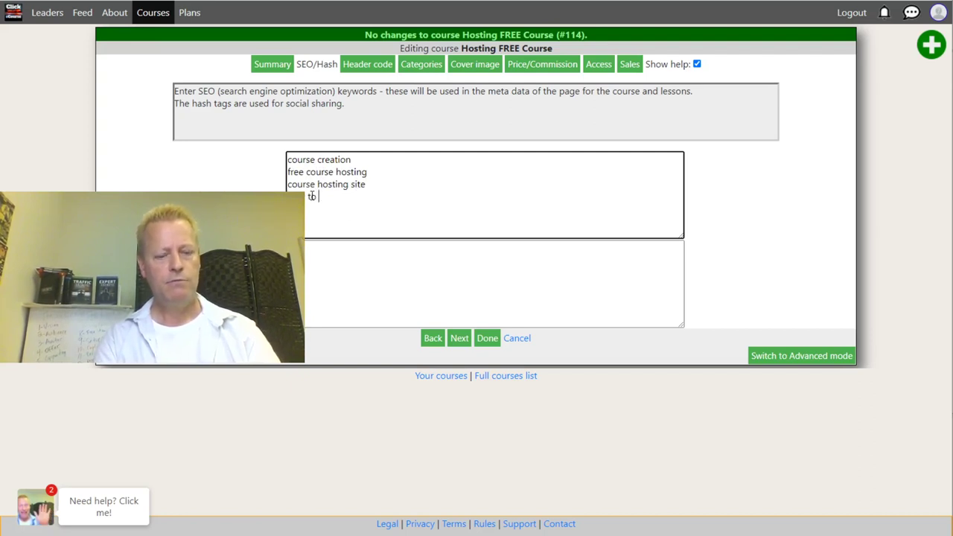
type("to host your course for fre")
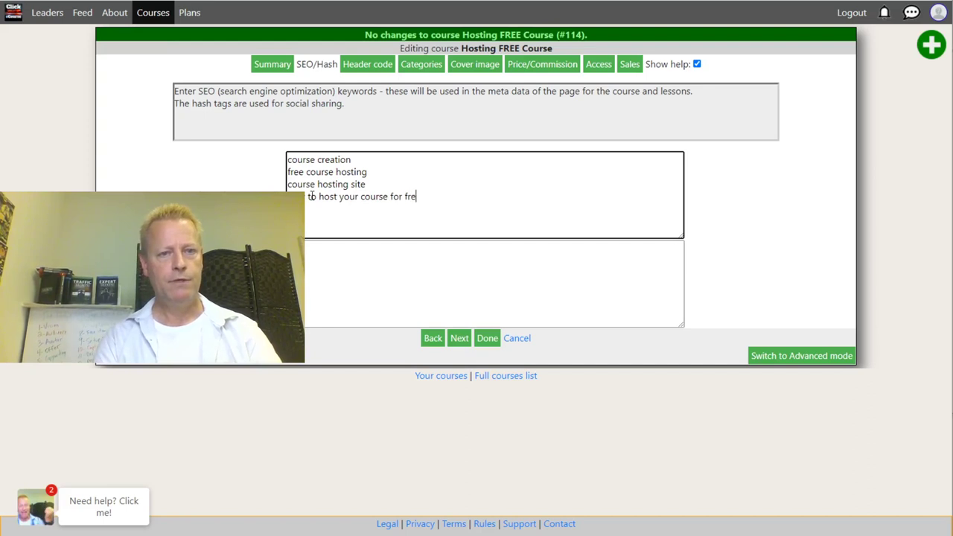
type("e course hosting site")
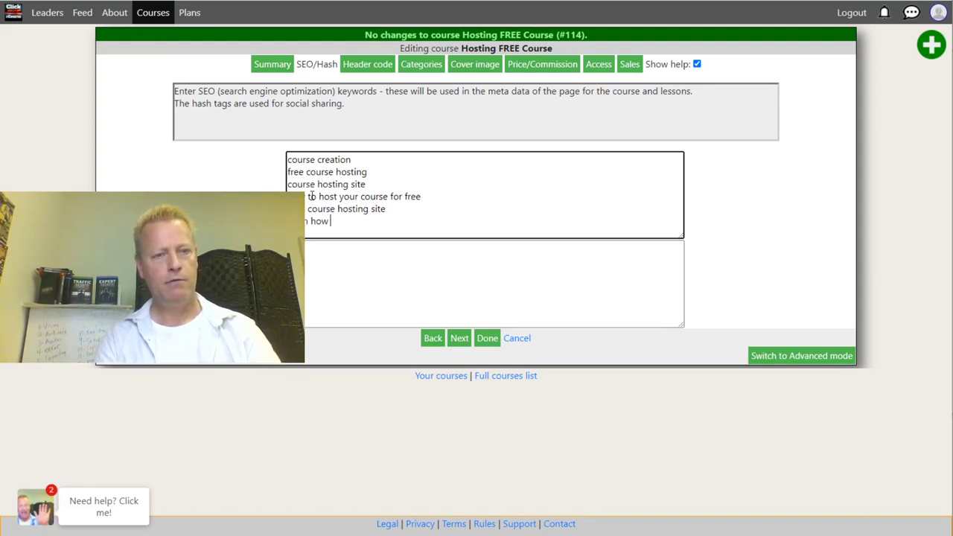
type("p your course")
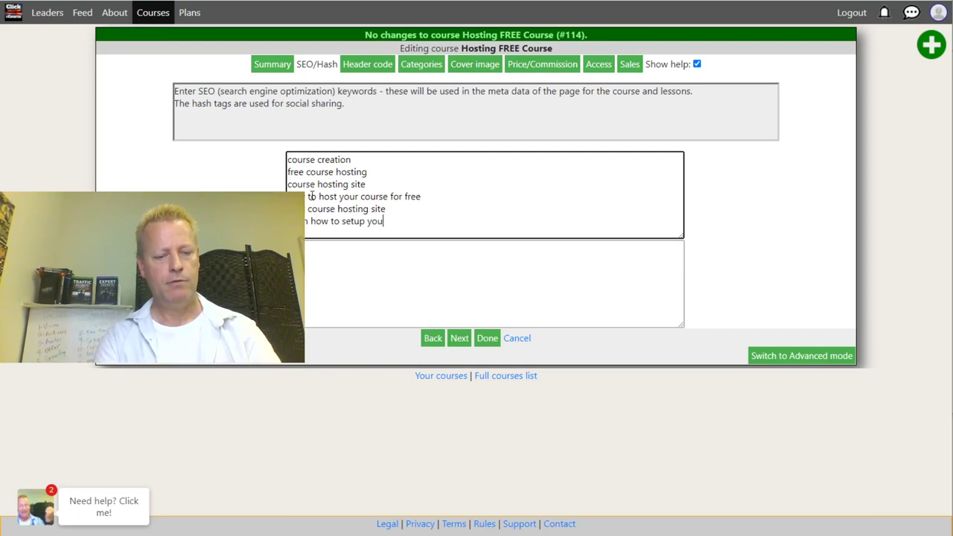
left_click(534, 275)
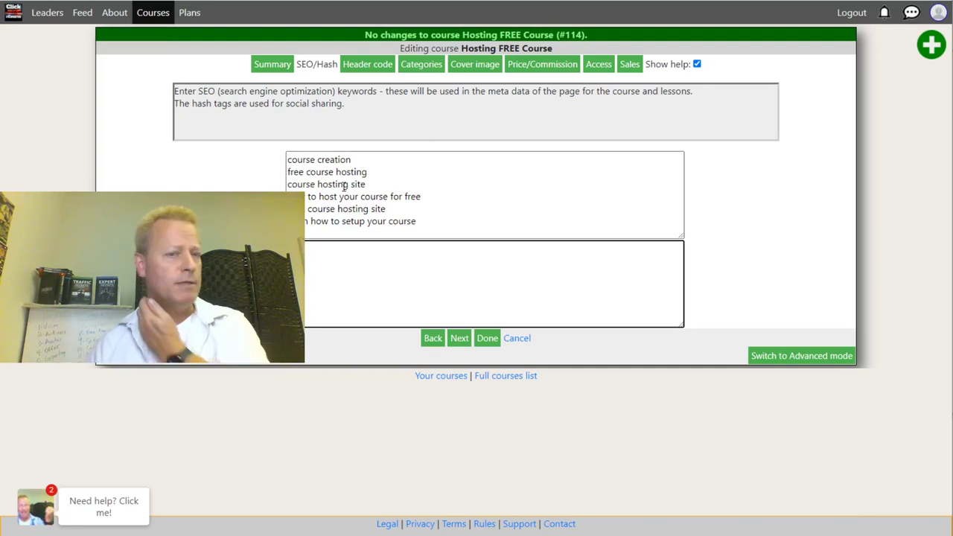
left_click(367, 64)
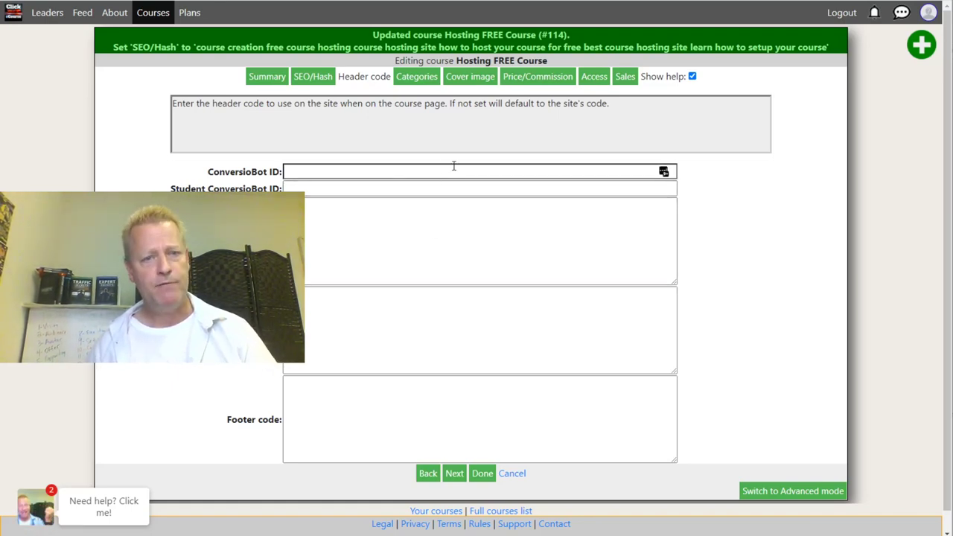
Step: Add a new 'Course Creation' category to the course and save the categories
left_click(419, 85)
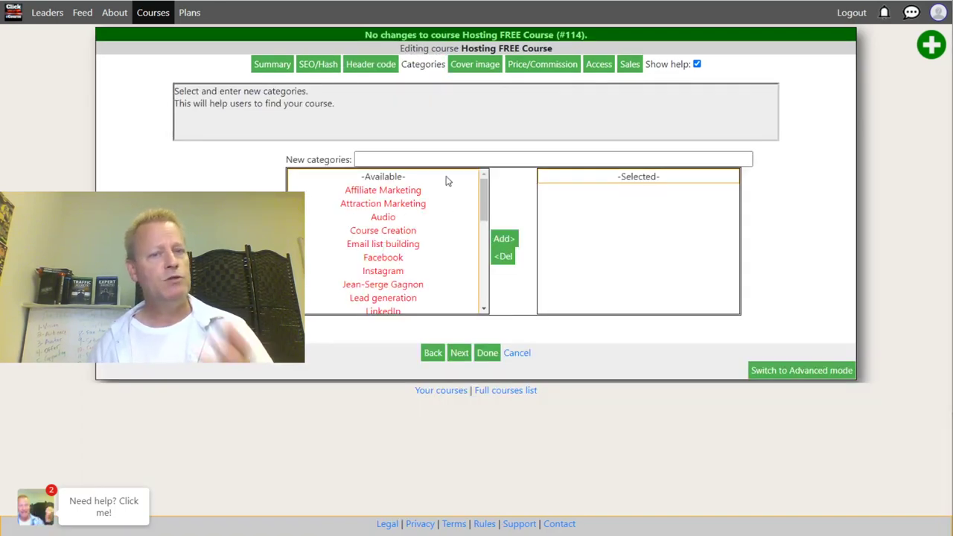
left_click(389, 160)
type("Course Creation")
left_click(504, 239)
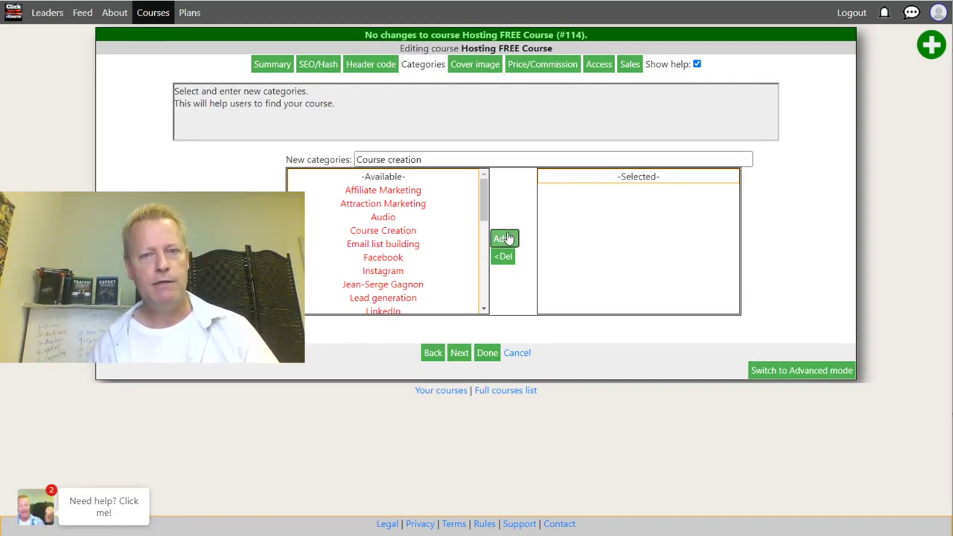
left_click(458, 353)
Step: Revisit the categories, selecting Social Media, testing and Attraction Marketing in the available list
left_click(431, 201)
left_click(645, 190)
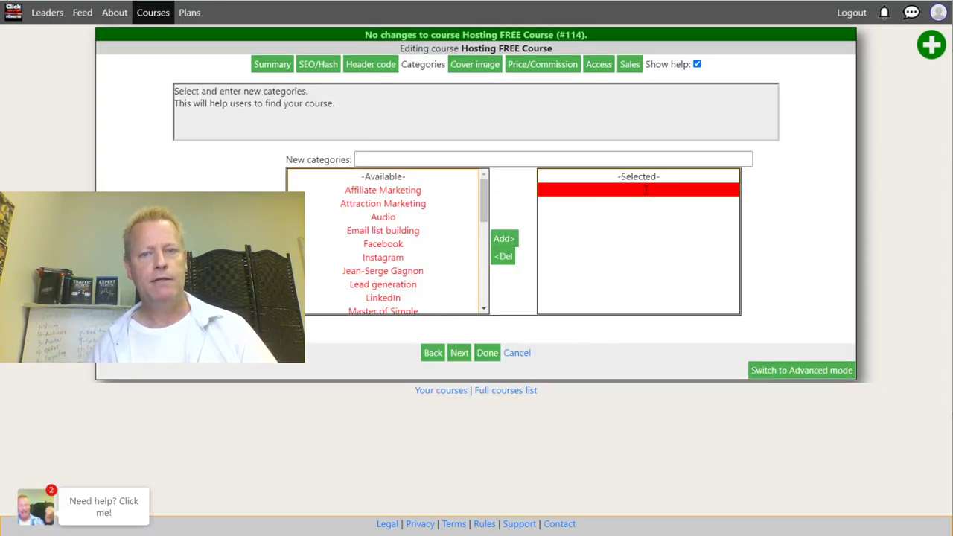
left_click(599, 192, "ctrl")
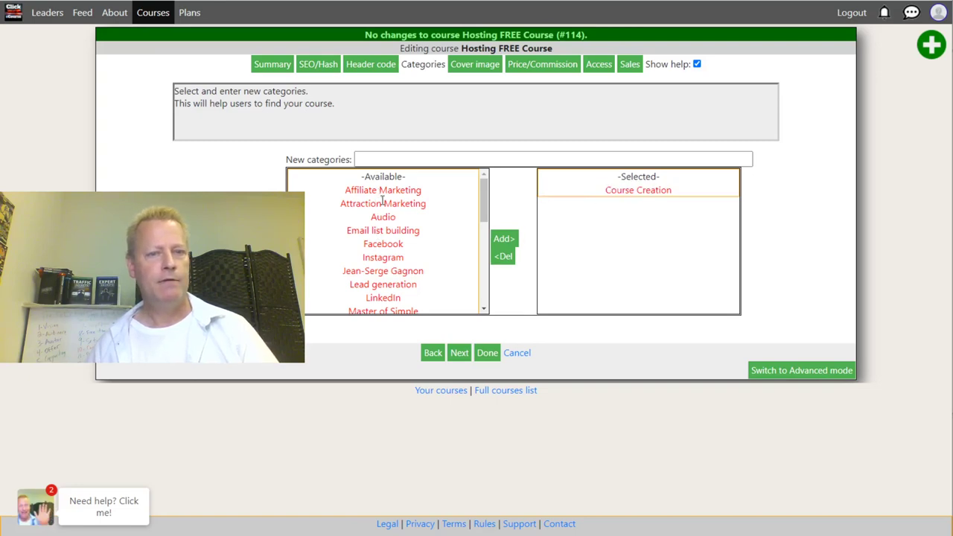
left_click(380, 270)
scroll(382, 272, "down", 3)
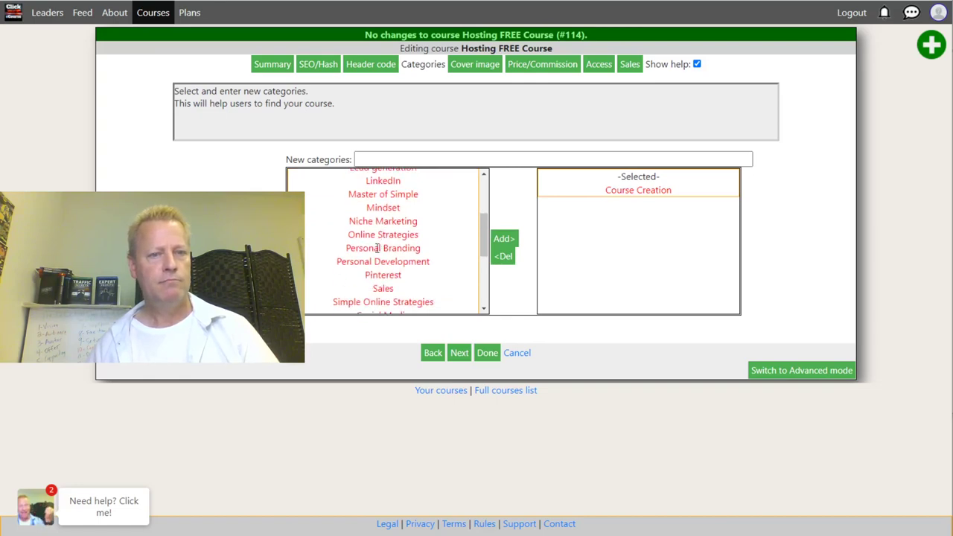
scroll(379, 243, "down", 2)
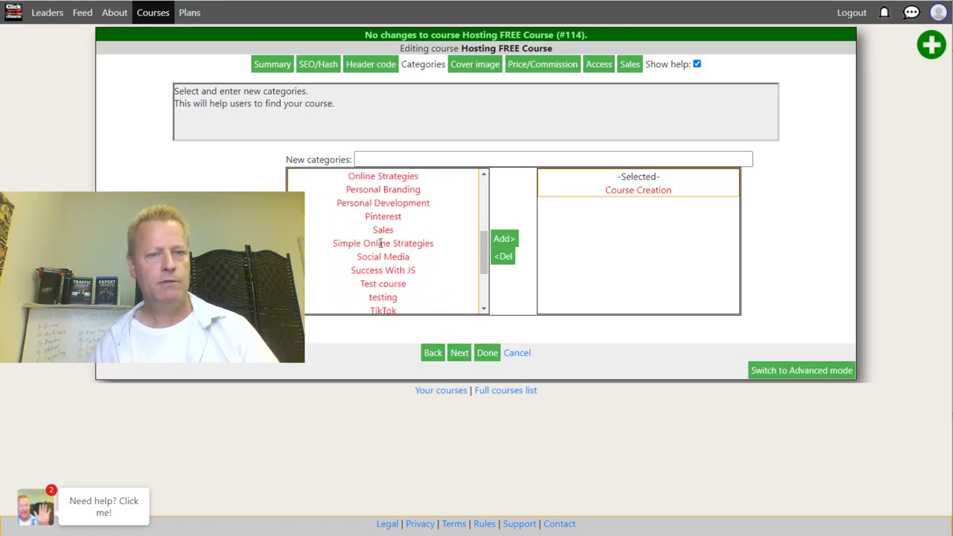
left_click(376, 256)
scroll(376, 254, "down", 2)
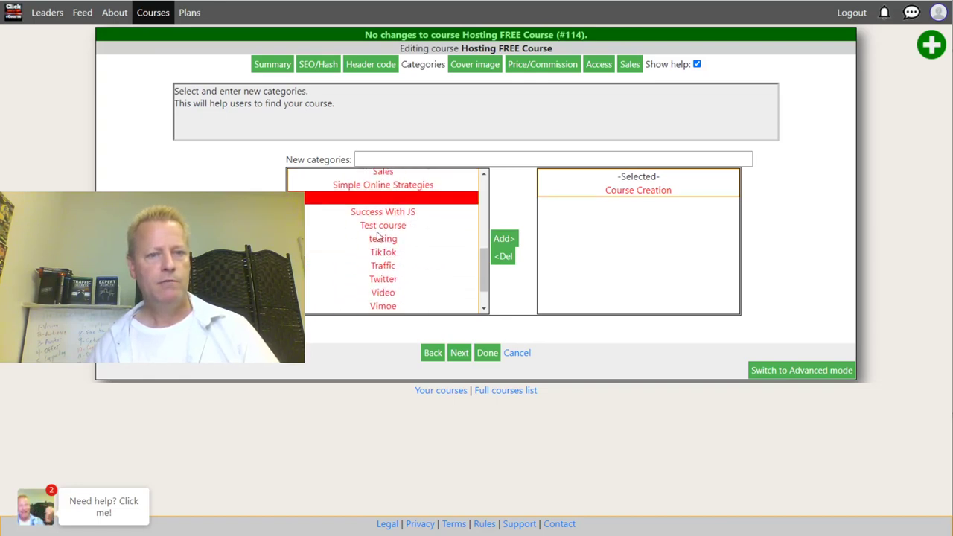
left_click(382, 239)
scroll(381, 257, "down", 2)
scroll(380, 276, "up", 8)
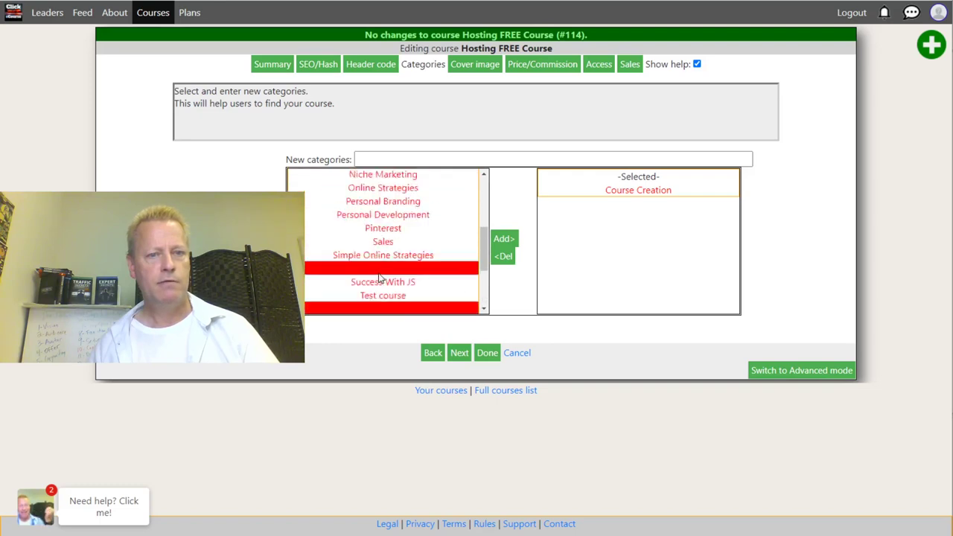
left_click(382, 204, "ctrl")
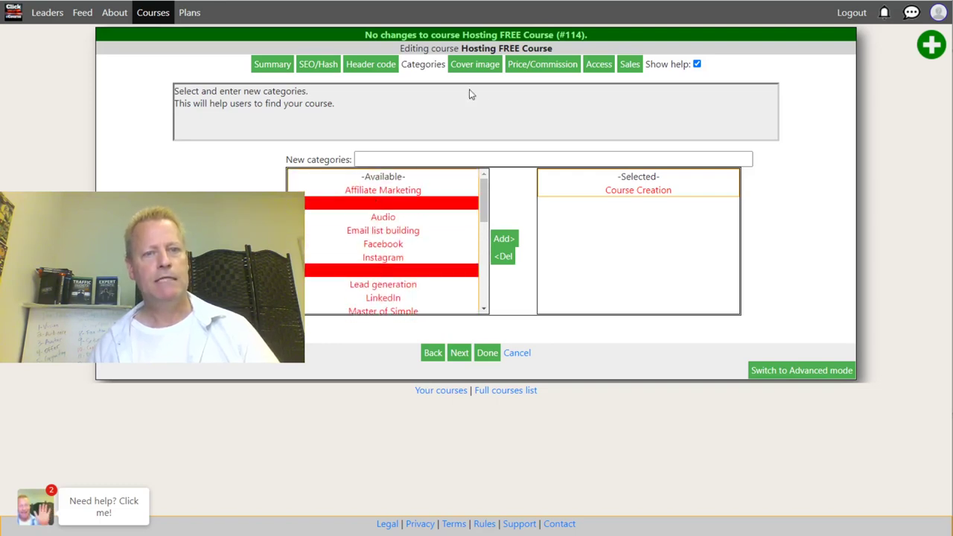
left_click(470, 67)
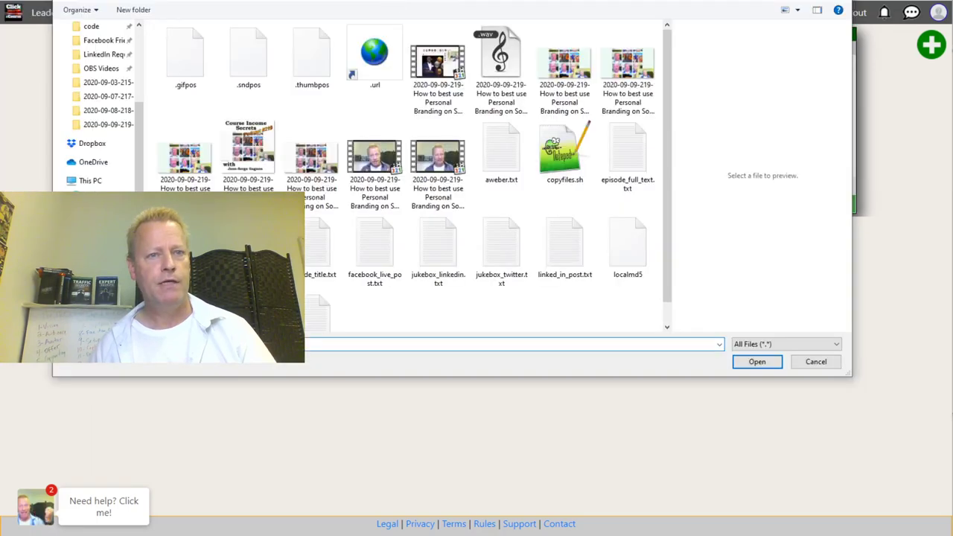
Step: Set the course cover image to the thumbnail from the pre-recorded video episode folder
key("alt+Up")
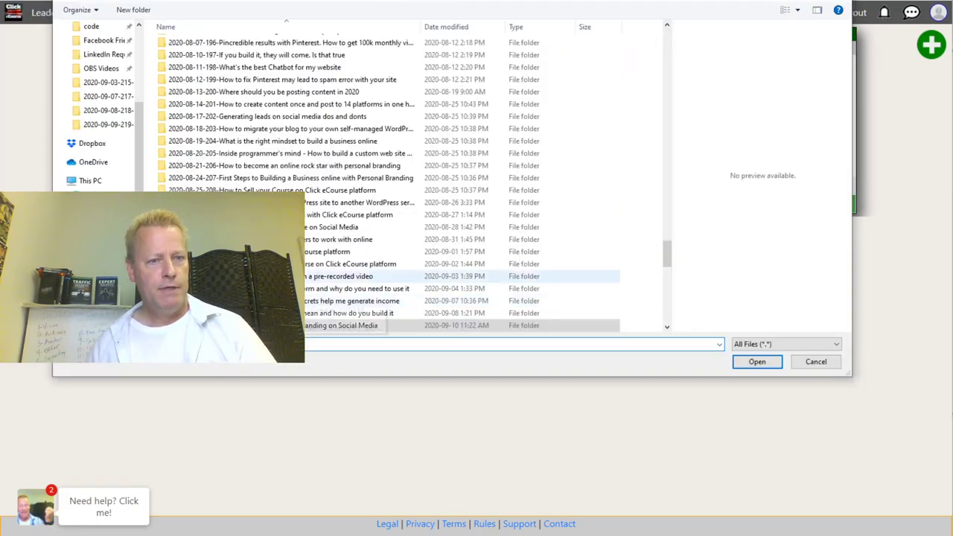
double_click(224, 276)
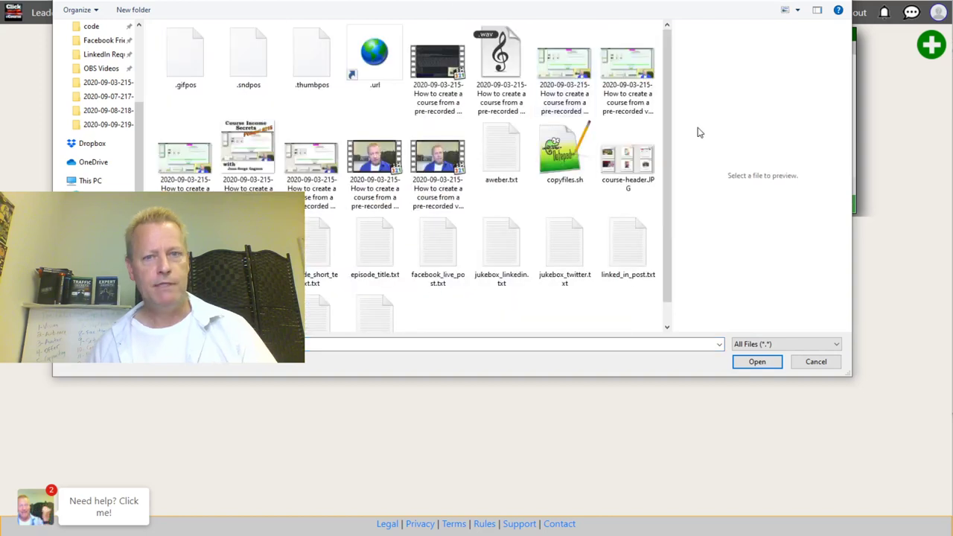
left_click(311, 160)
left_click(757, 361)
left_click(484, 188)
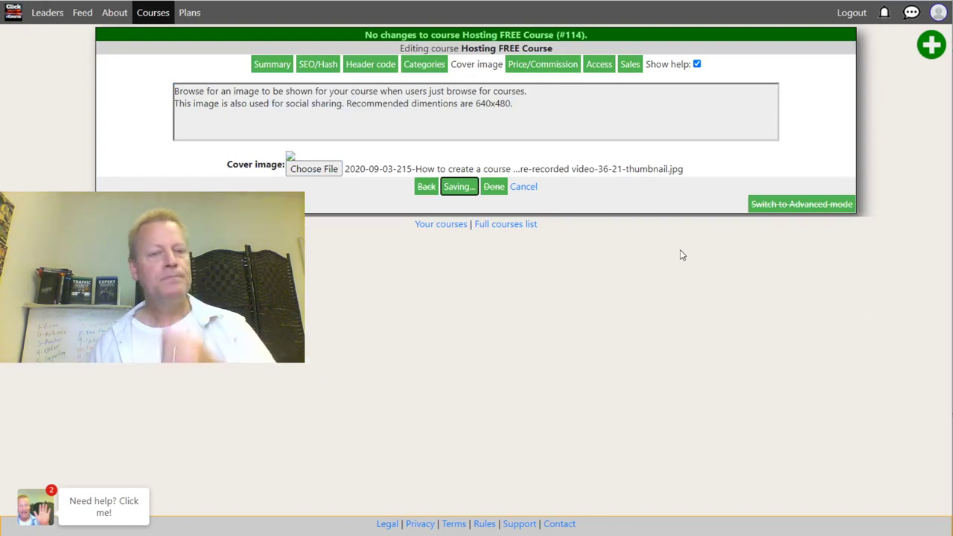
Step: Set the course price to 0 and save it
left_click(322, 180)
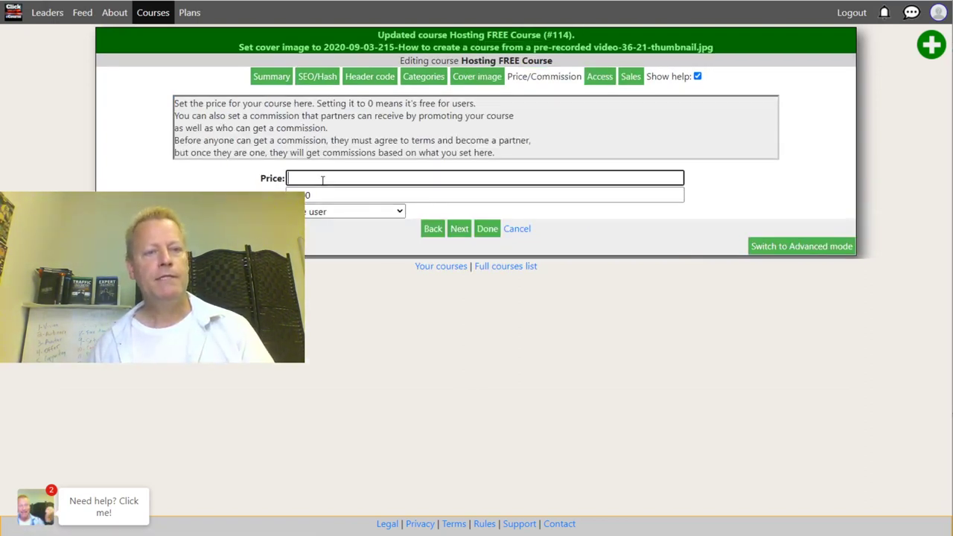
type("0")
left_click(328, 235)
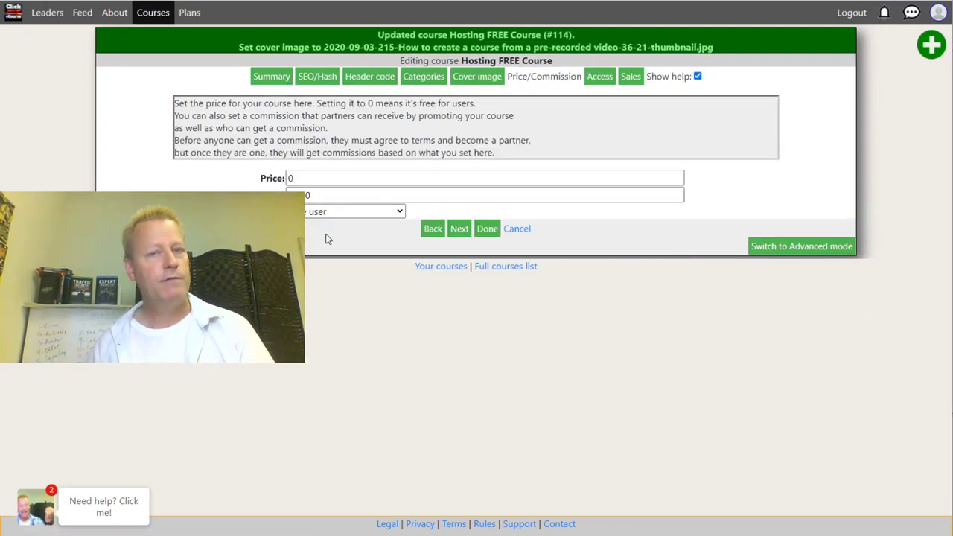
left_click(458, 230)
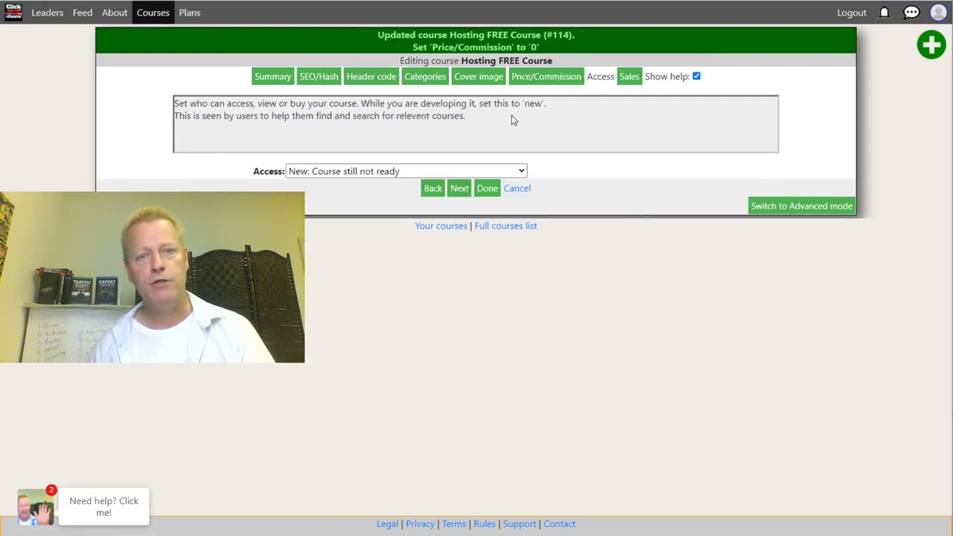
Step: Leave access at 'New: Course still not ready', review the Sales settings, and finish editing
left_click(365, 172)
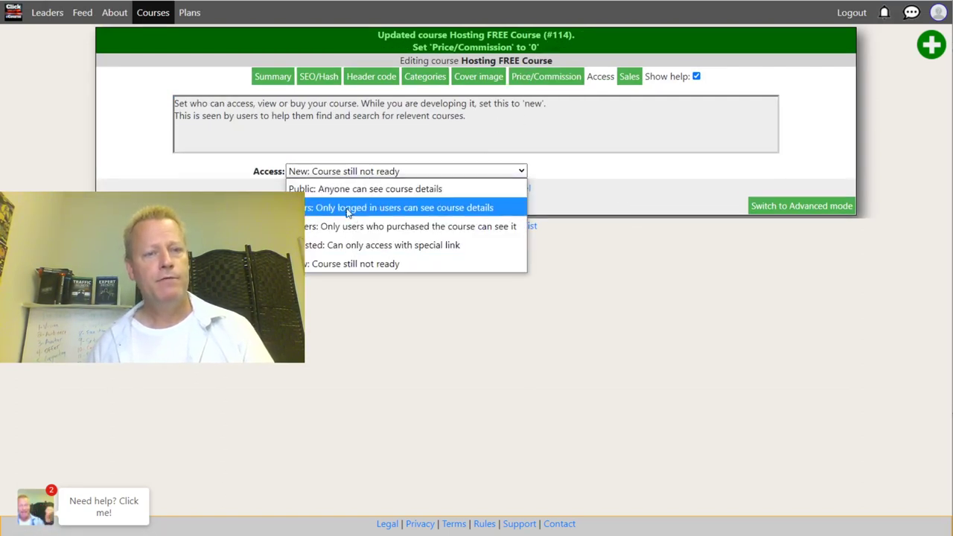
left_click(330, 173)
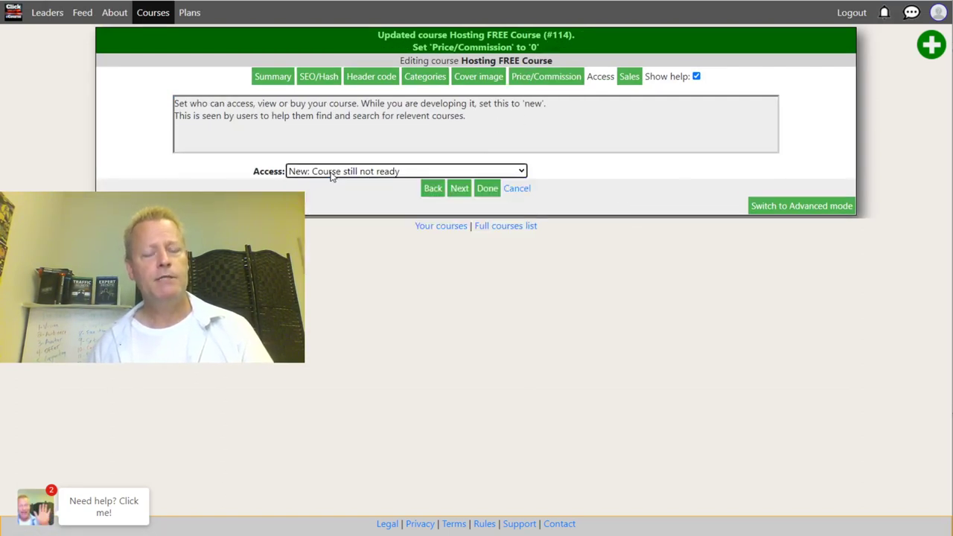
left_click(629, 77)
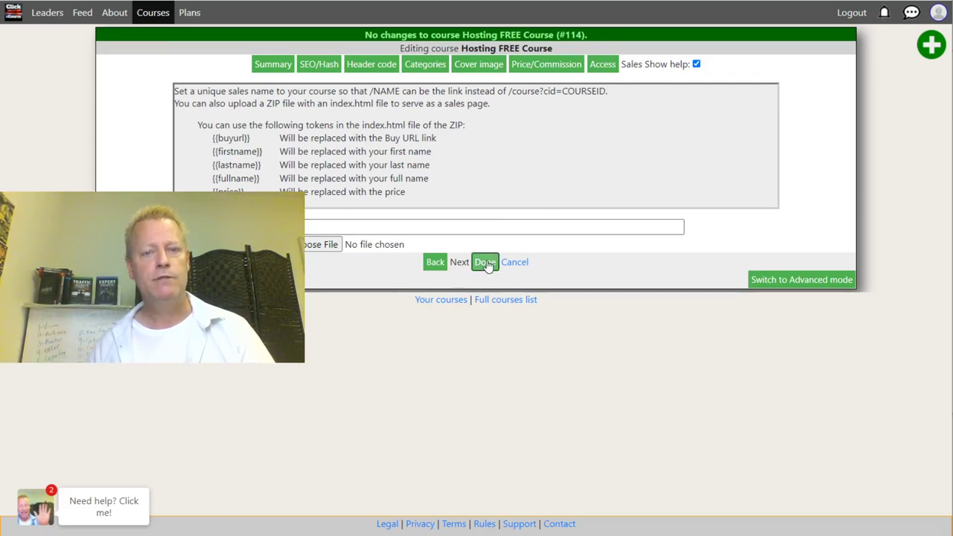
left_click(487, 265)
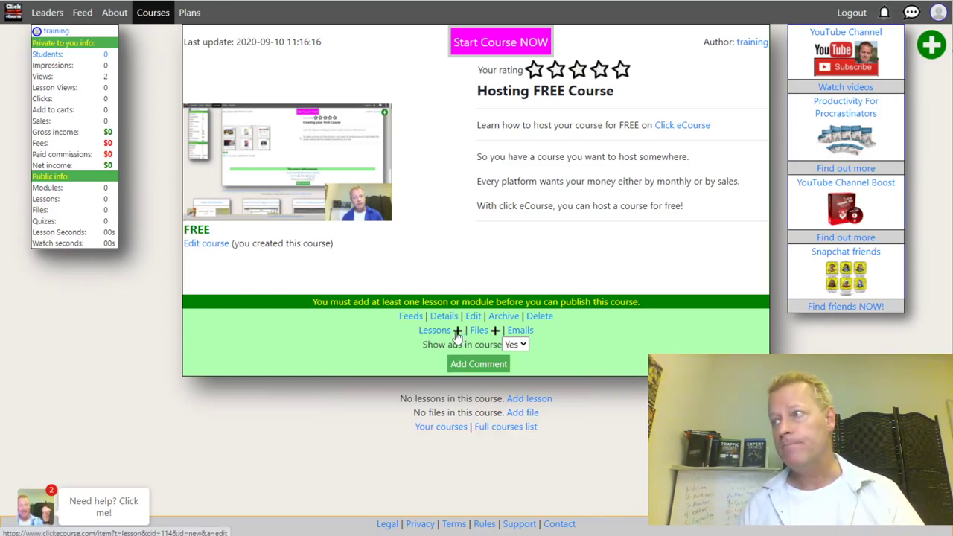
Step: Add a new lesson to Hosting FREE Course from the green plus menu
left_click(933, 45)
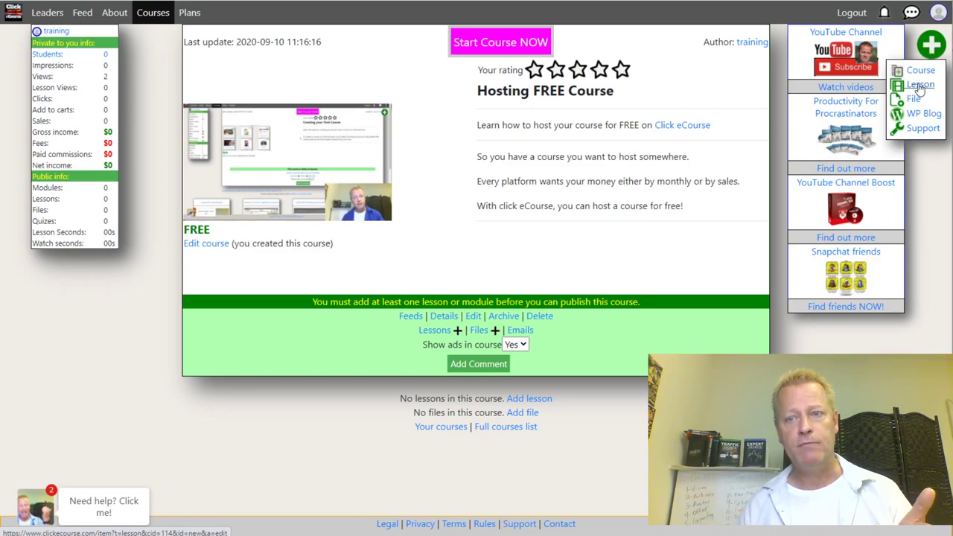
left_click(921, 86)
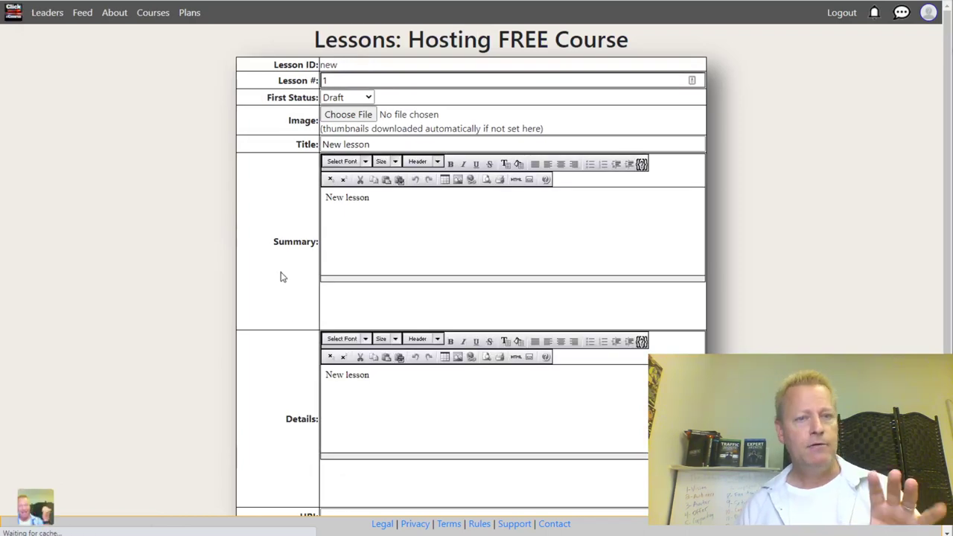
Step: Scroll the blank new-lesson form down to its URI and video fields
scroll(281, 277, "down", 2)
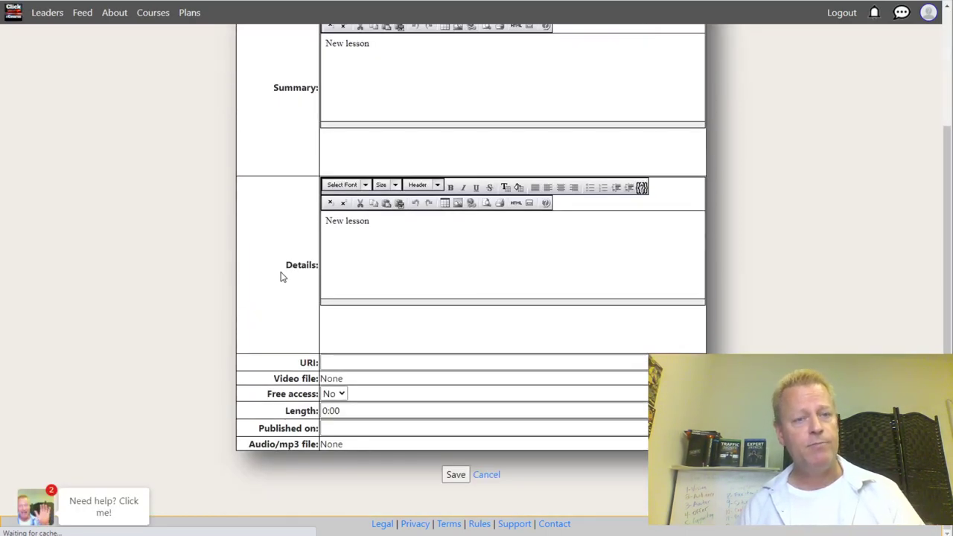
scroll(280, 276, "up", 2)
scroll(278, 275, "down", 2)
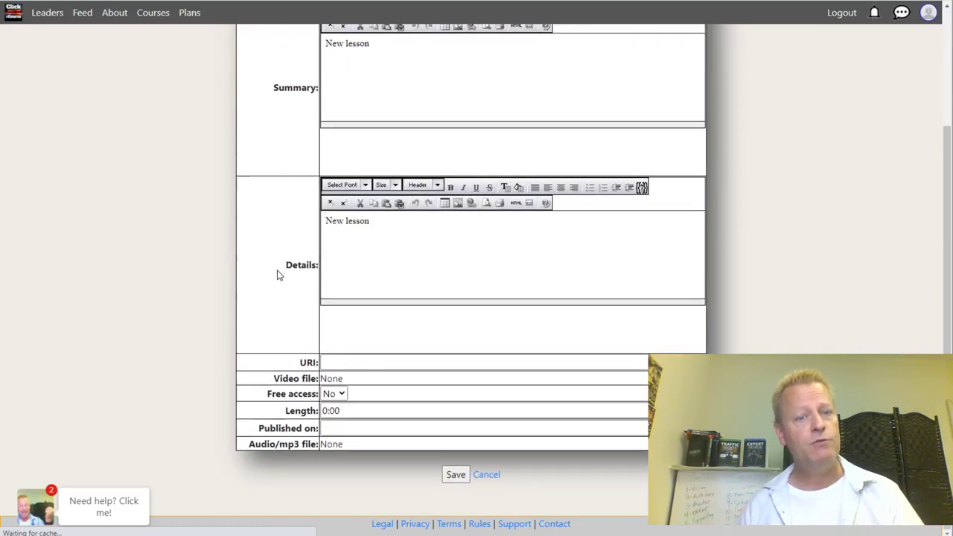
left_click_drag(300, 362, 332, 361)
Step: Copy the '1 introduction' video's shareable link from YouTube Studio's Channel videos list
left_click(334, 360)
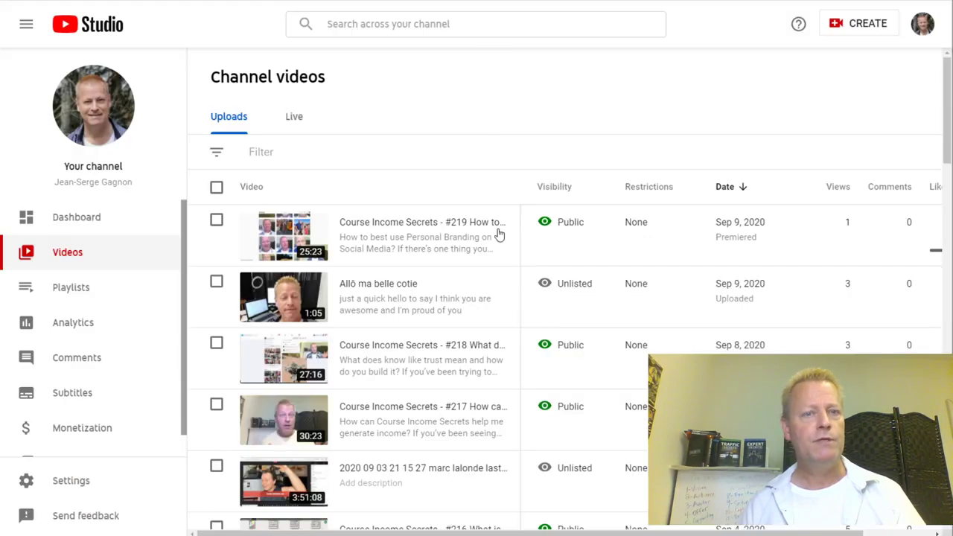
scroll(457, 303, "down", 9)
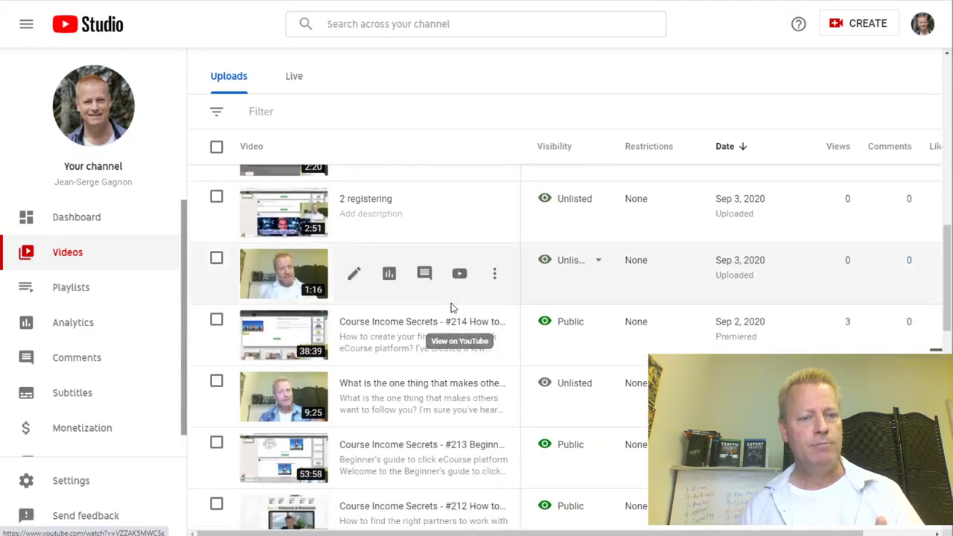
scroll(451, 305, "up", 2)
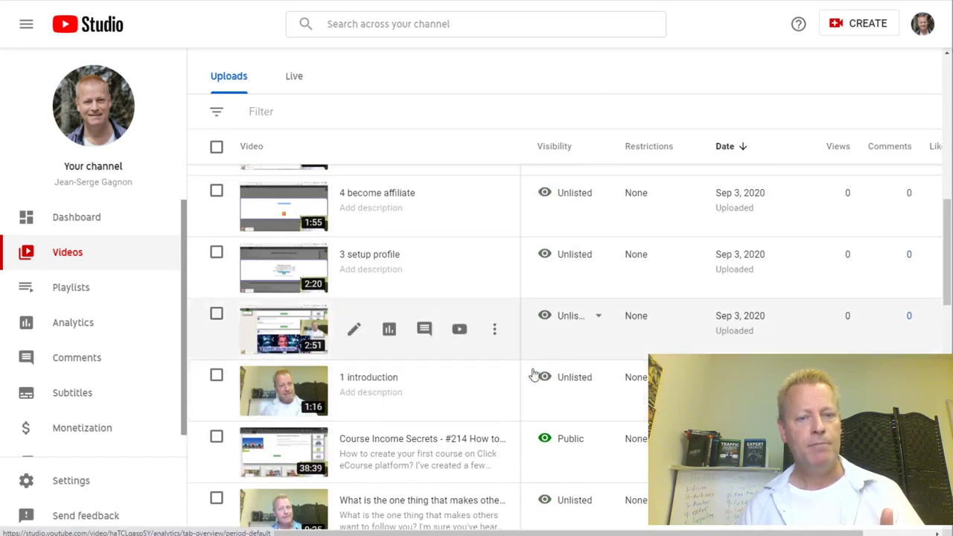
left_click(494, 392)
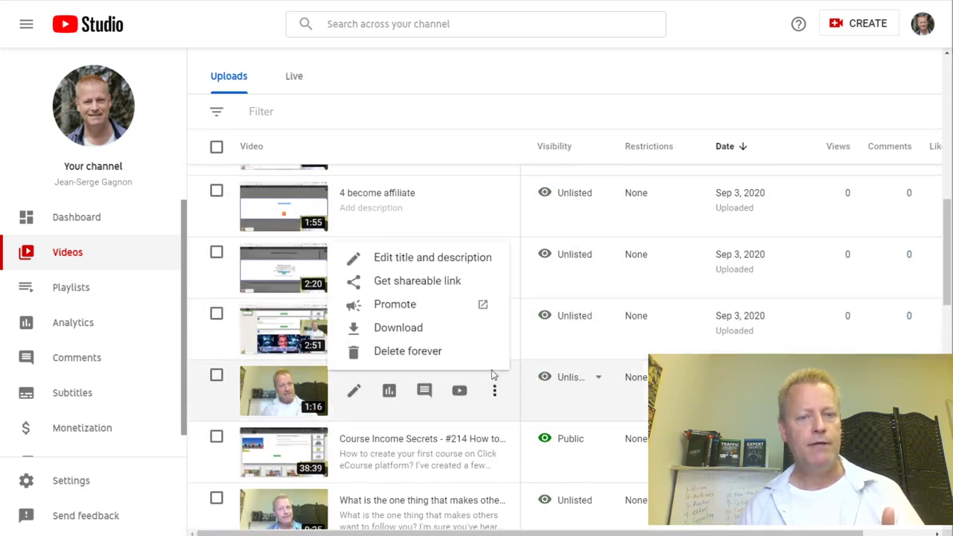
left_click(404, 287)
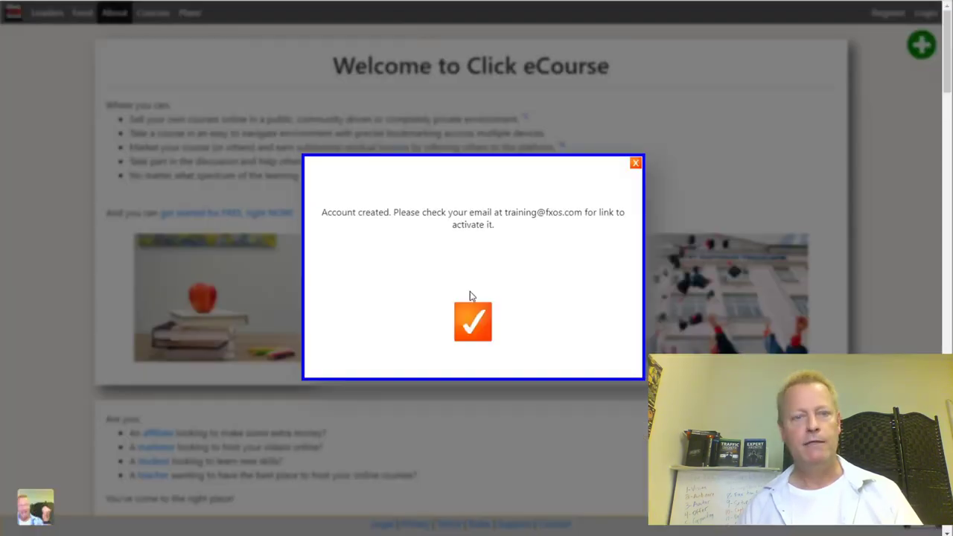
left_click(473, 320)
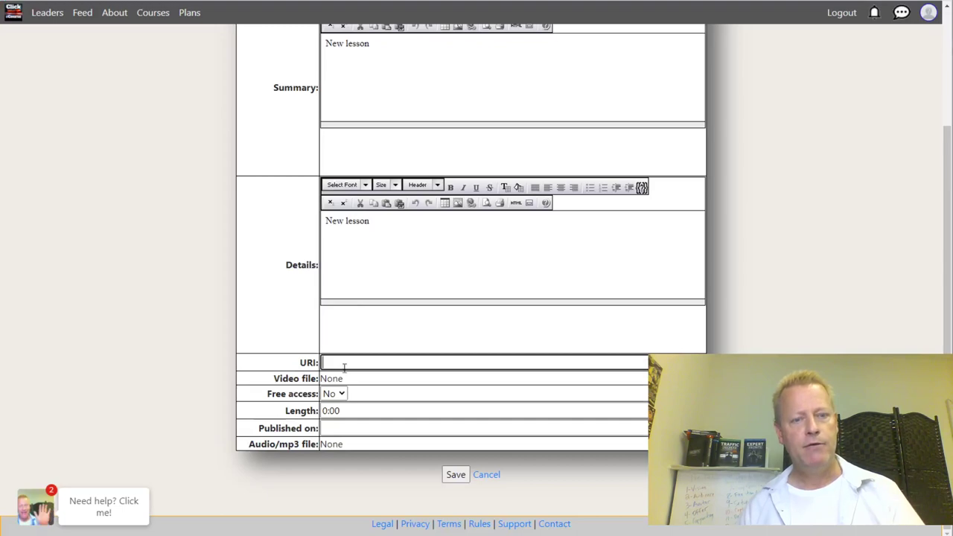
Step: Paste the YouTube link into the URI field and save the lesson as lesson 1086, '1 introduction'
key("ctrl+v")
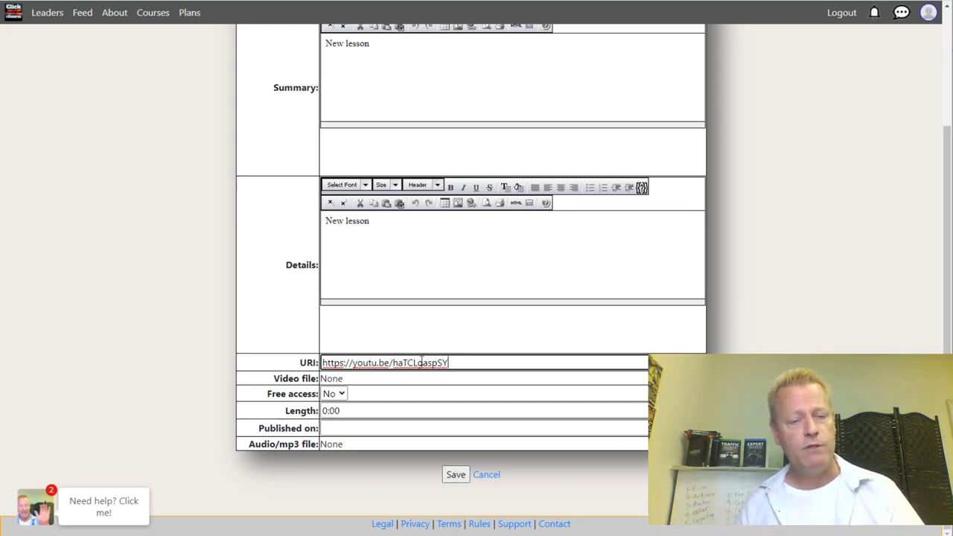
left_click_drag(451, 362, 311, 380)
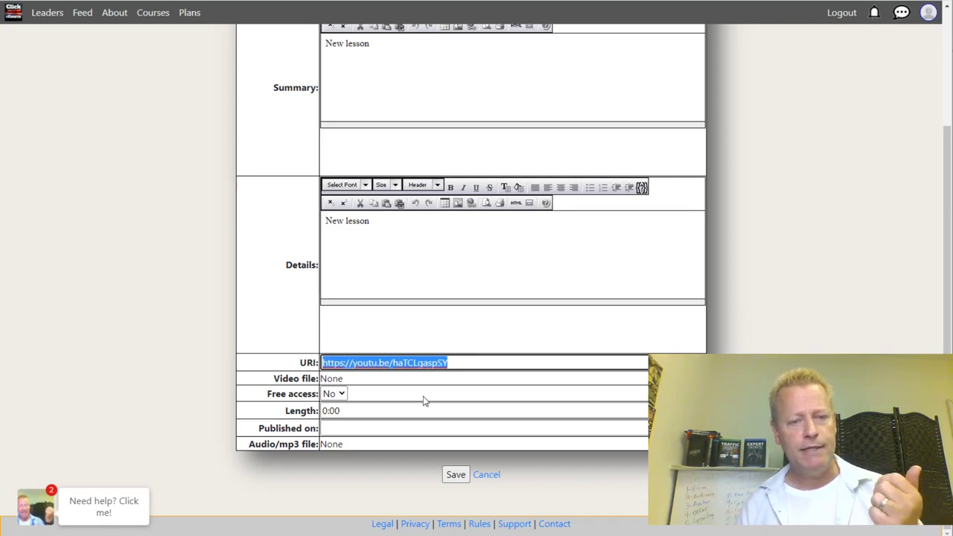
left_click(457, 474)
left_click(457, 473)
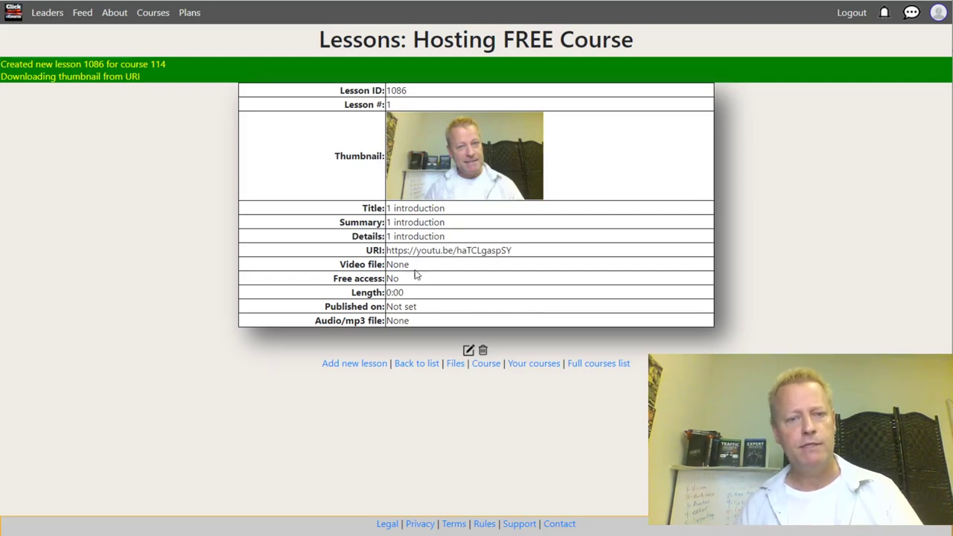
left_click_drag(402, 251, 513, 251)
left_click_drag(418, 209, 425, 228)
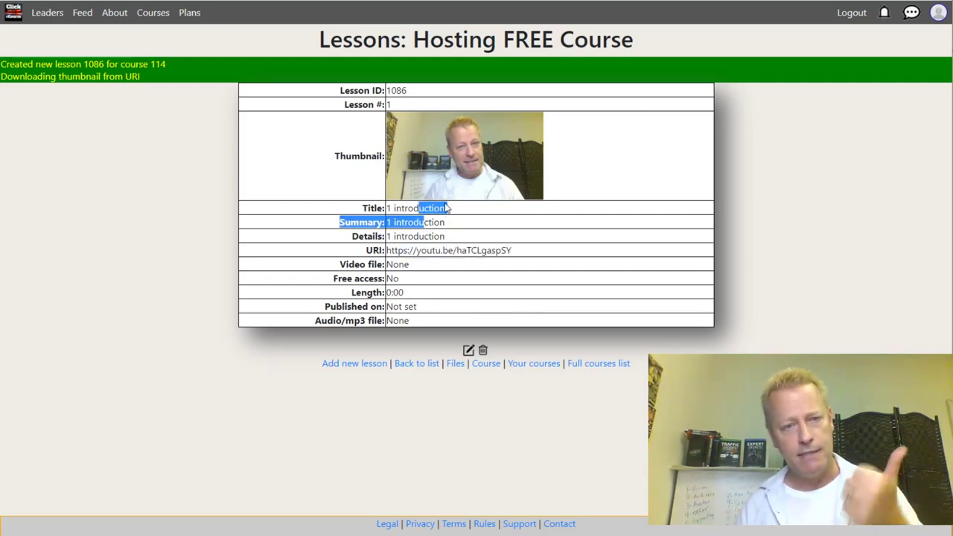
left_click(438, 222)
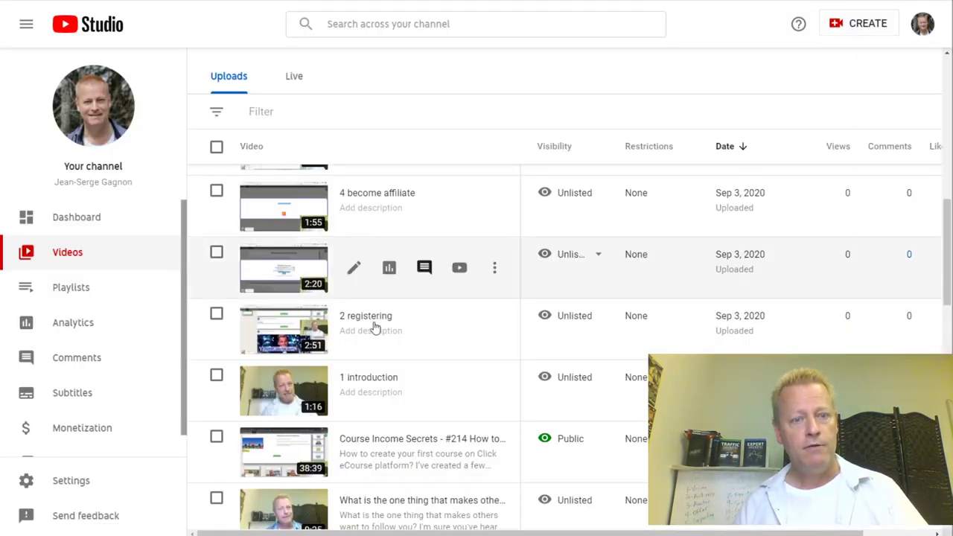
Step: Check the '1 introduction' video's title and link in its YouTube Studio details
left_click(357, 393)
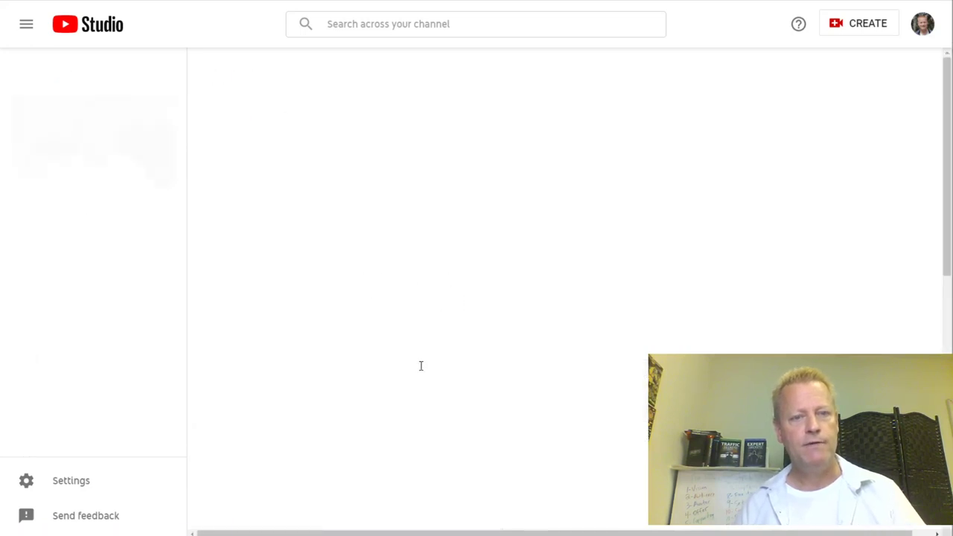
left_click_drag(301, 188, 216, 192)
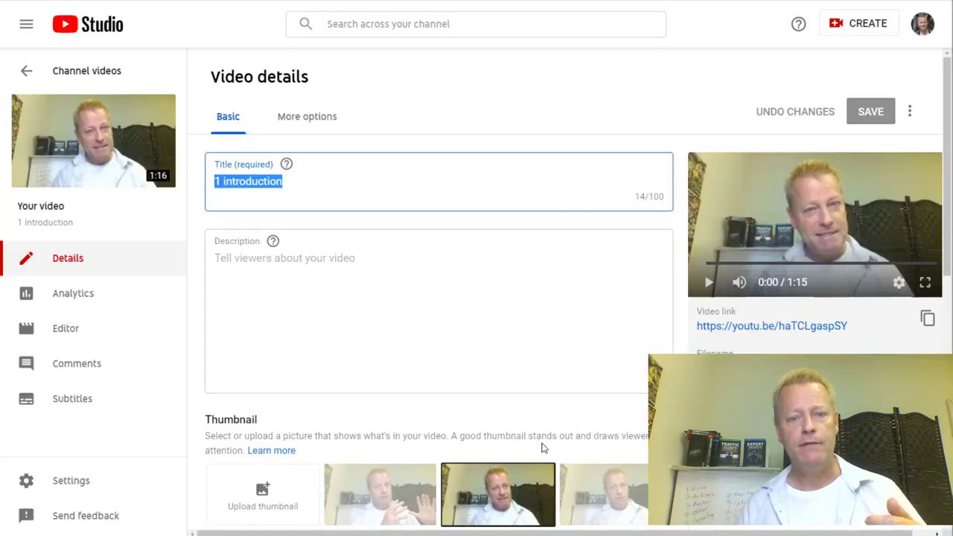
scroll(557, 431, "down", 4)
scroll(395, 245, "up", 4)
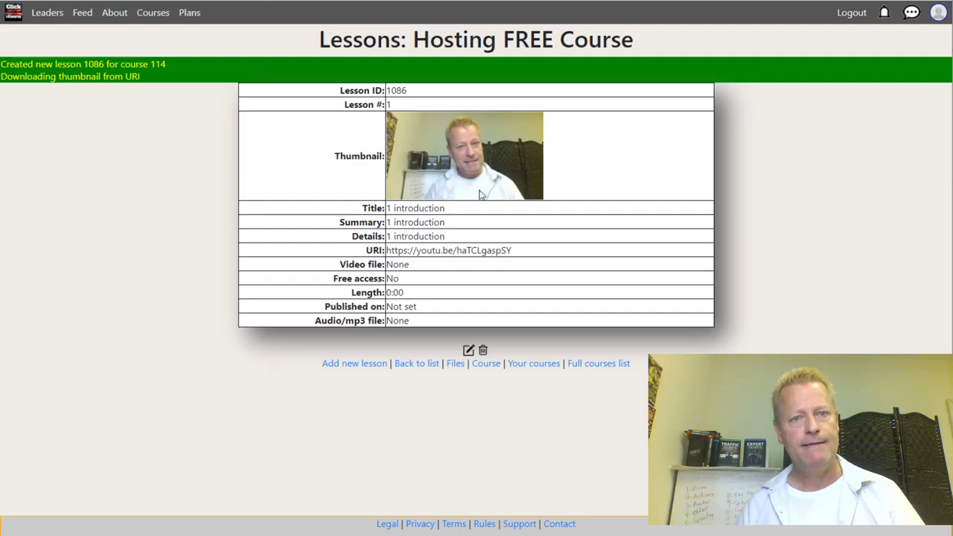
Step: Set lesson 1086's length to 1:16 and its status to Published, then save
left_click(468, 350)
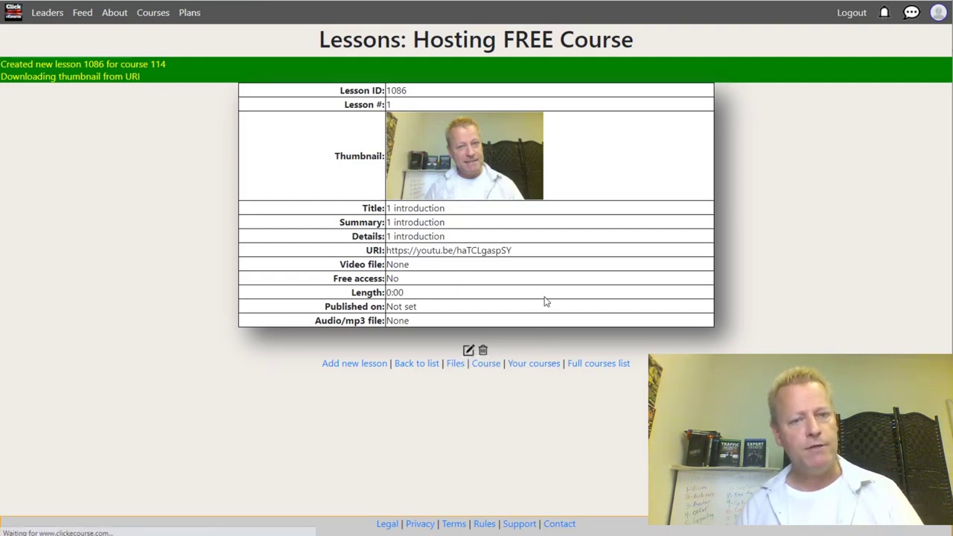
scroll(415, 276, "down", 3)
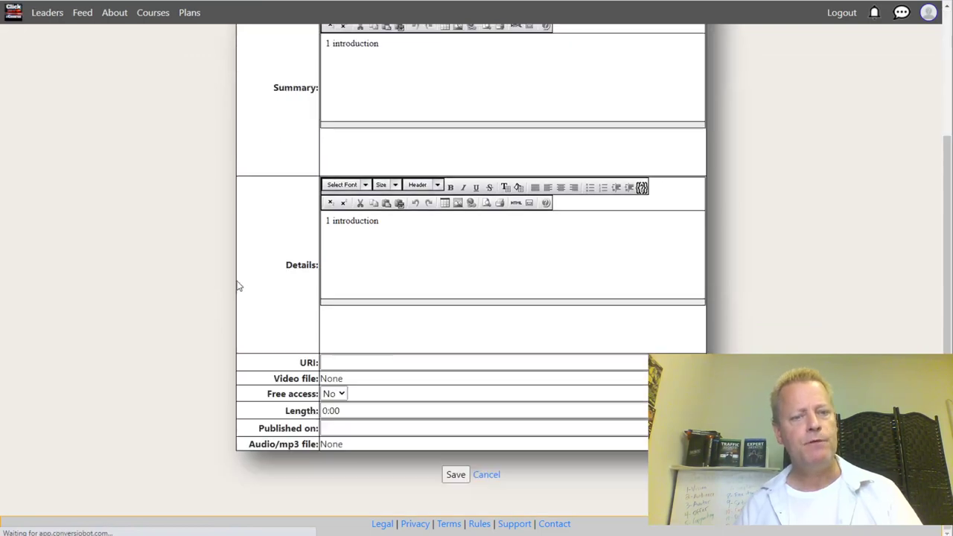
left_click(361, 415)
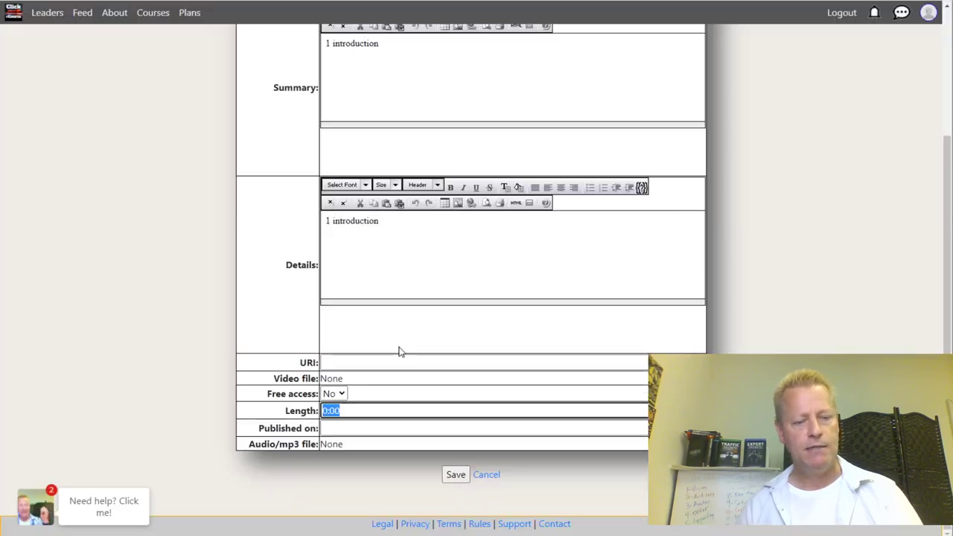
type("1:16")
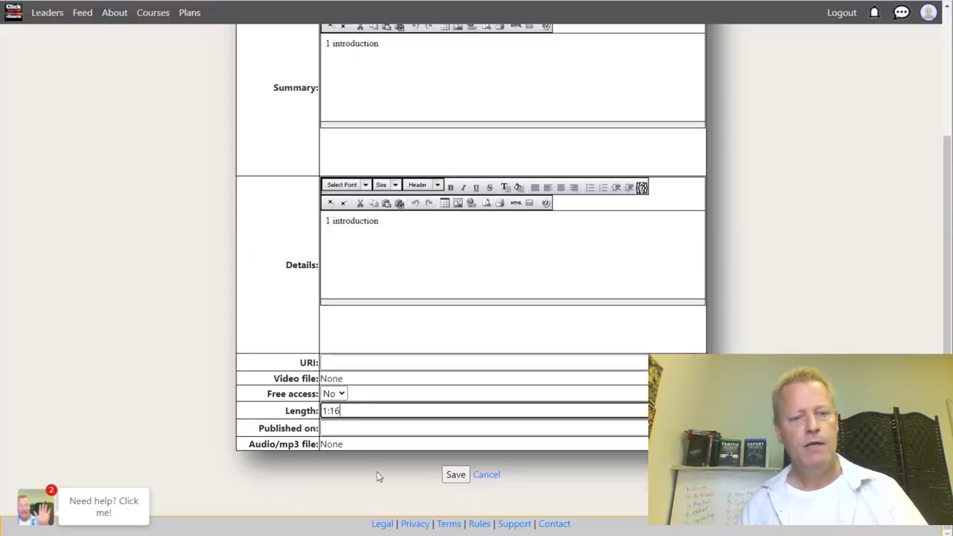
scroll(330, 442, "up", 3)
left_click(344, 98)
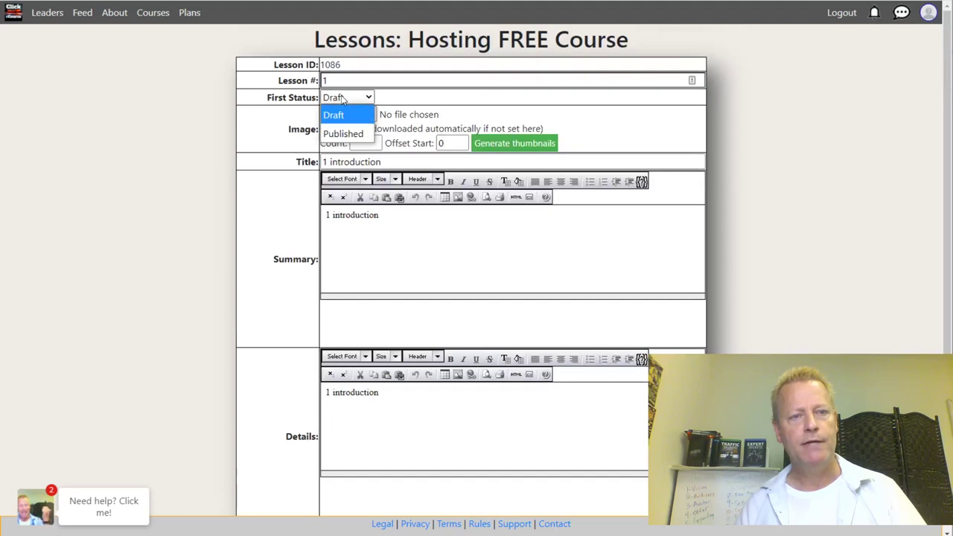
left_click(343, 134)
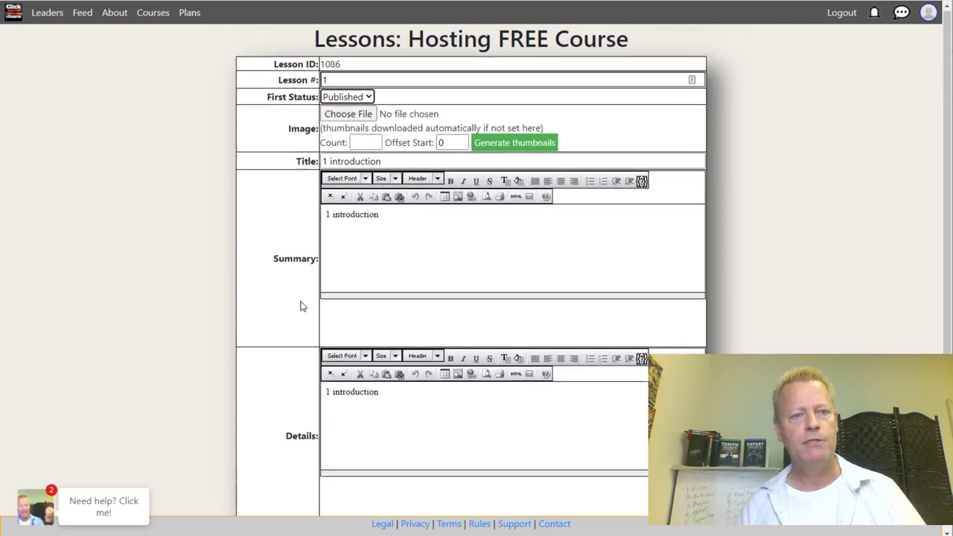
scroll(300, 304, "down", 5)
left_click(454, 474)
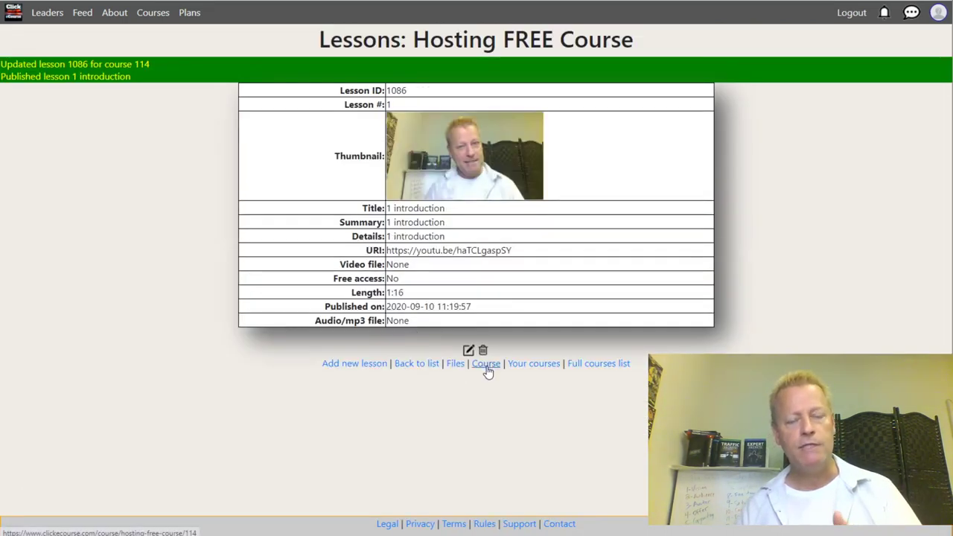
Step: Go back to the Hosting FREE Course page, which lists lesson '1 introduction', and add a file
left_click(486, 364)
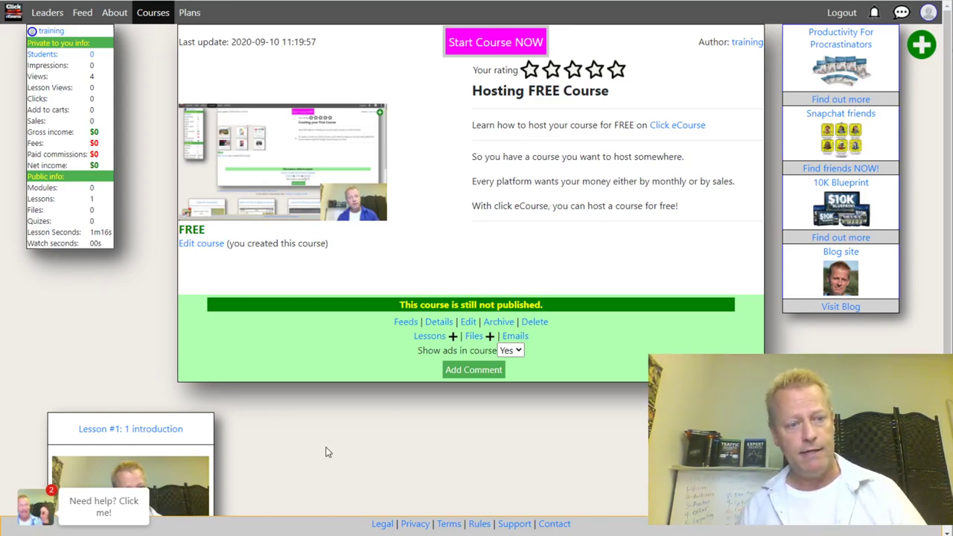
scroll(325, 452, "down", 2)
scroll(644, 320, "up", 2)
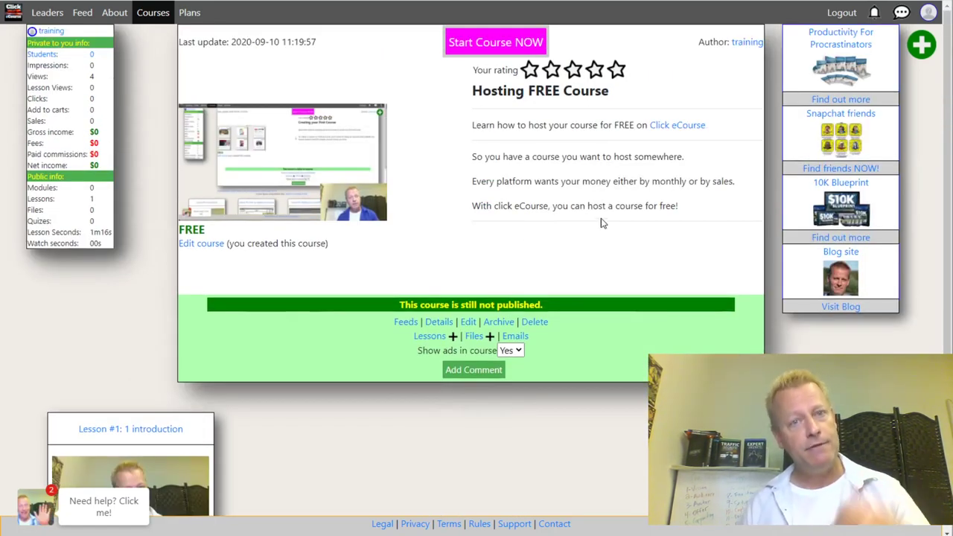
scroll(526, 348, "down", 1)
scroll(525, 347, "up", 1)
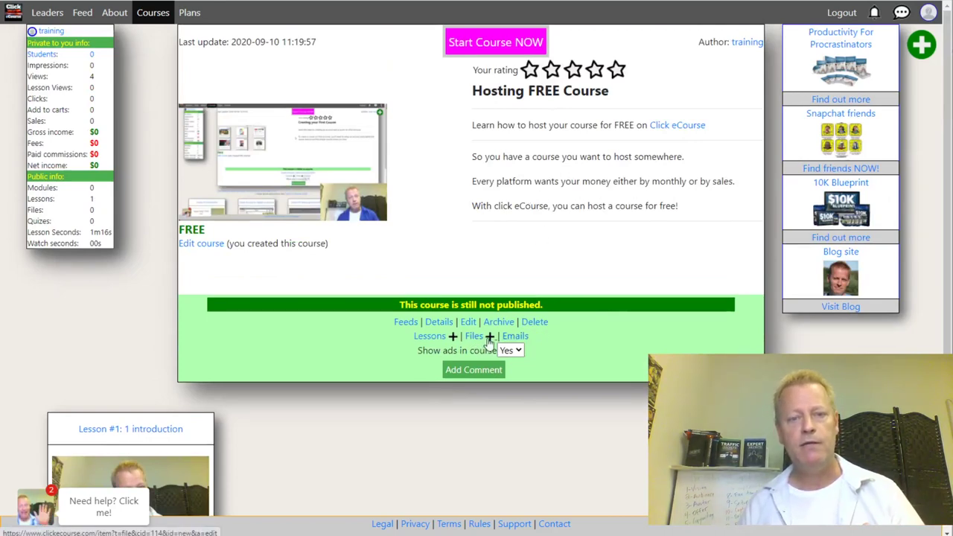
left_click(921, 49)
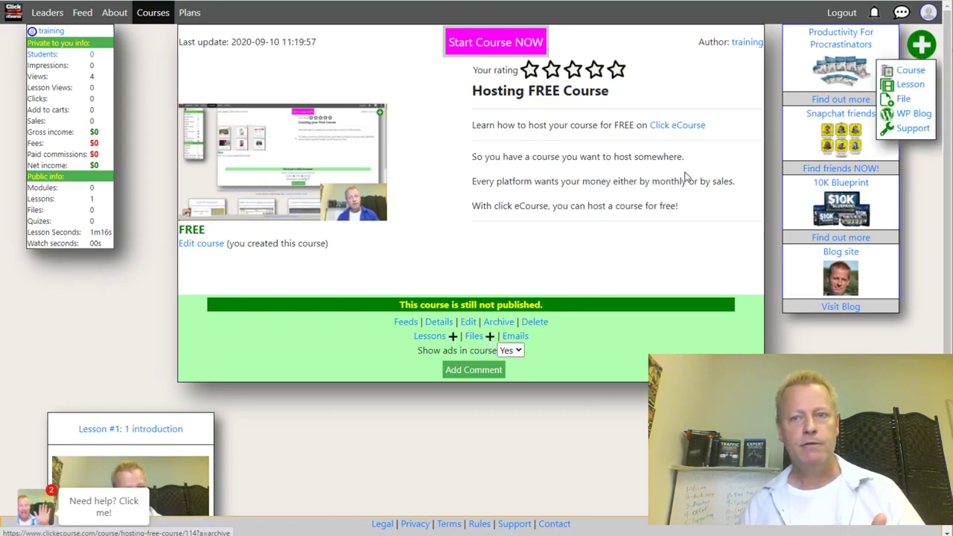
left_click(653, 207)
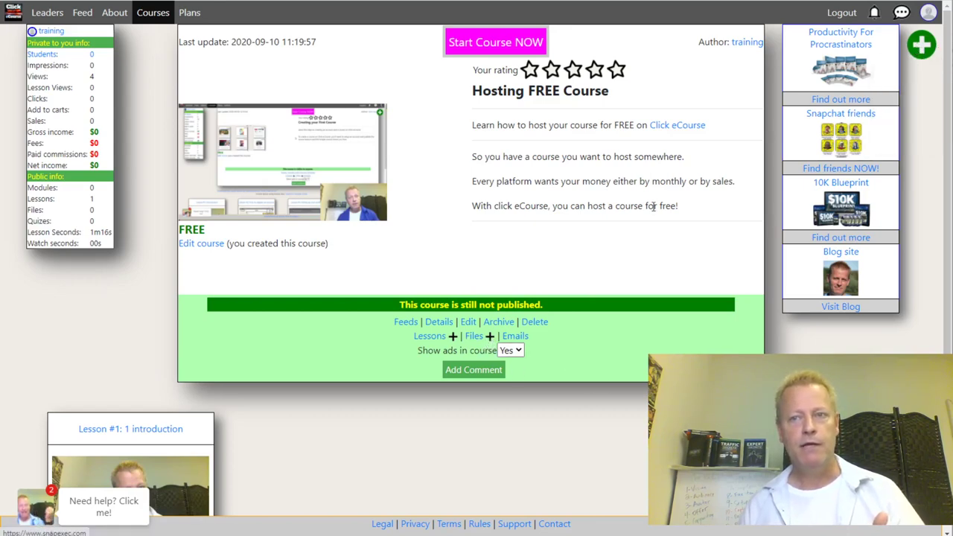
left_click(489, 336)
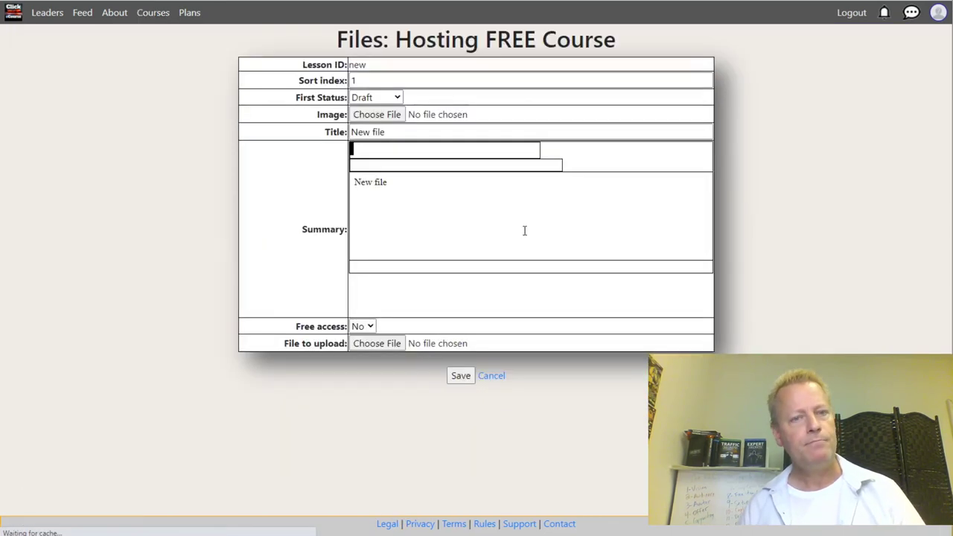
Step: Choose facebook_live_post.txt as the file to upload
left_click_drag(264, 97, 299, 113)
double_click(300, 114)
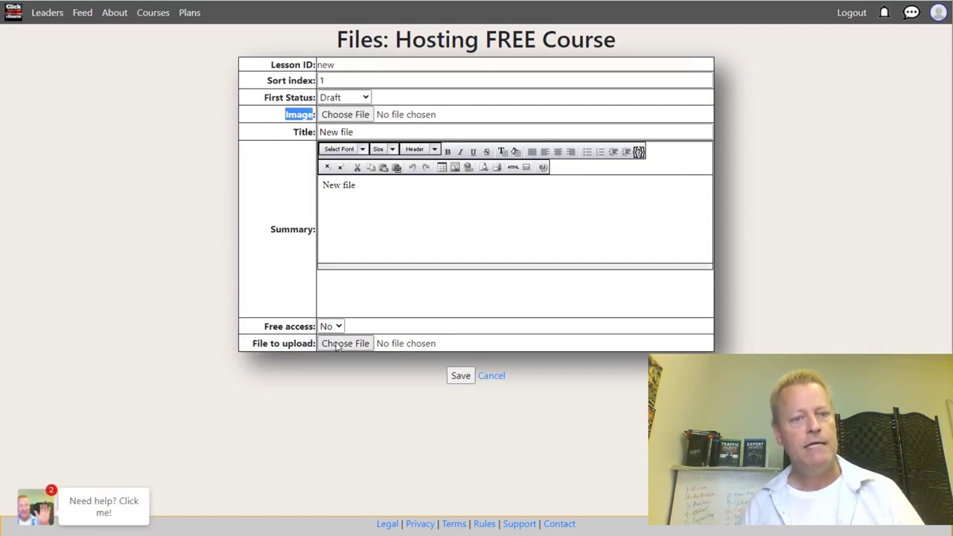
left_click_drag(253, 343, 312, 337)
left_click(298, 343)
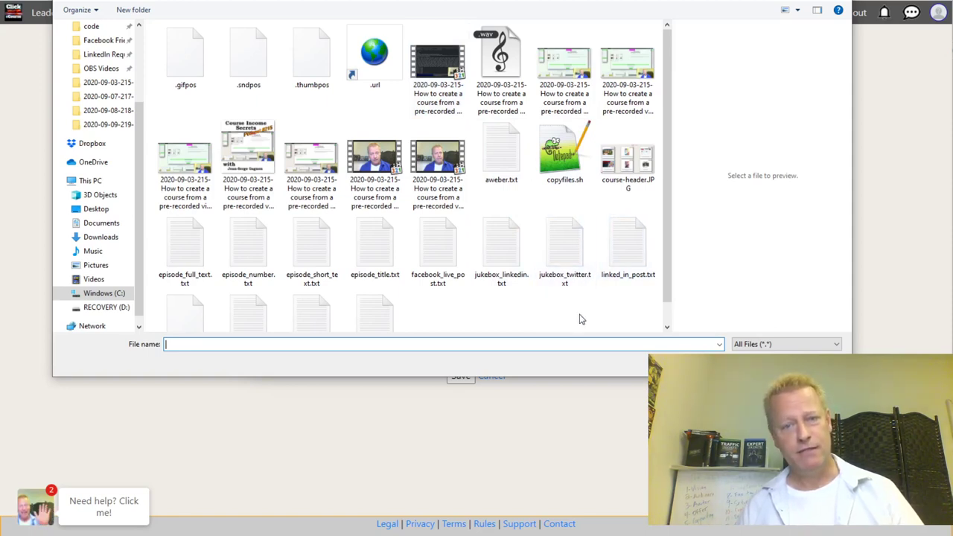
scroll(469, 309, "down", 1)
scroll(471, 306, "up", 1)
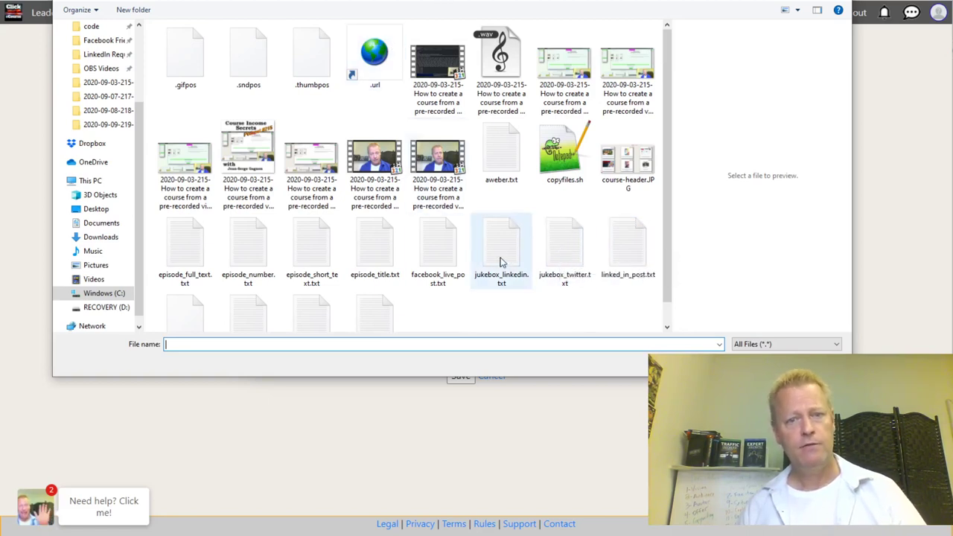
double_click(437, 257)
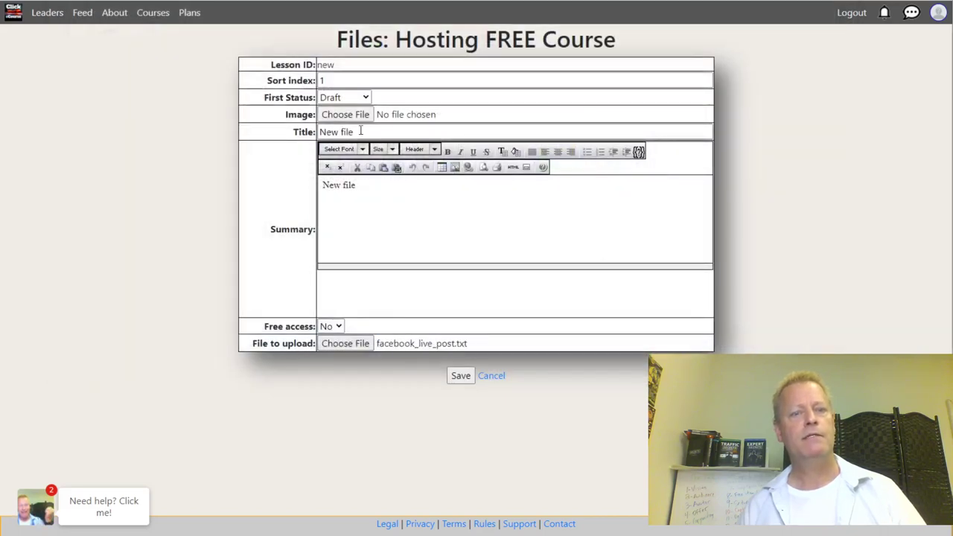
Step: Title it 'Facebook Live Post' with summary 'This is an example text file' and save
triple_click(360, 132)
type("Facebo")
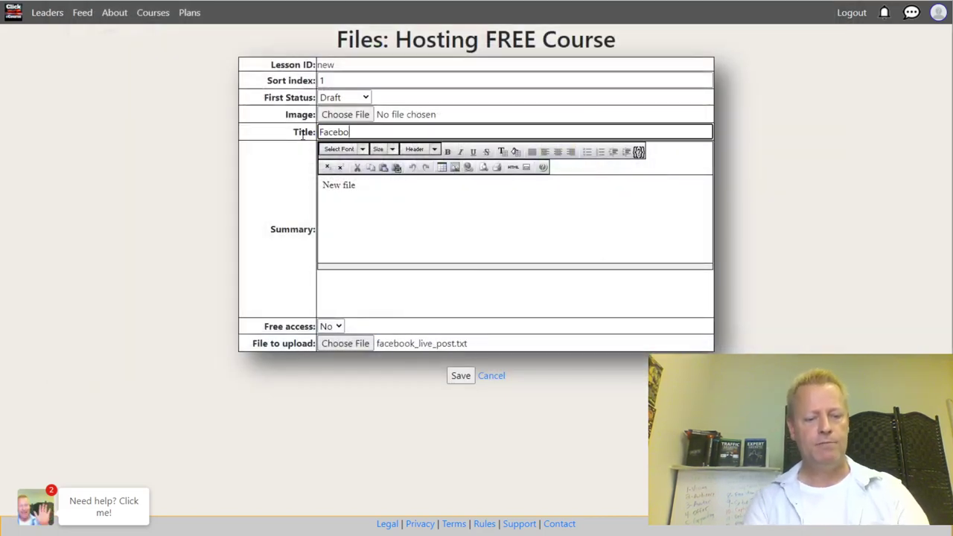
type("ok Live Post")
triple_click(320, 205)
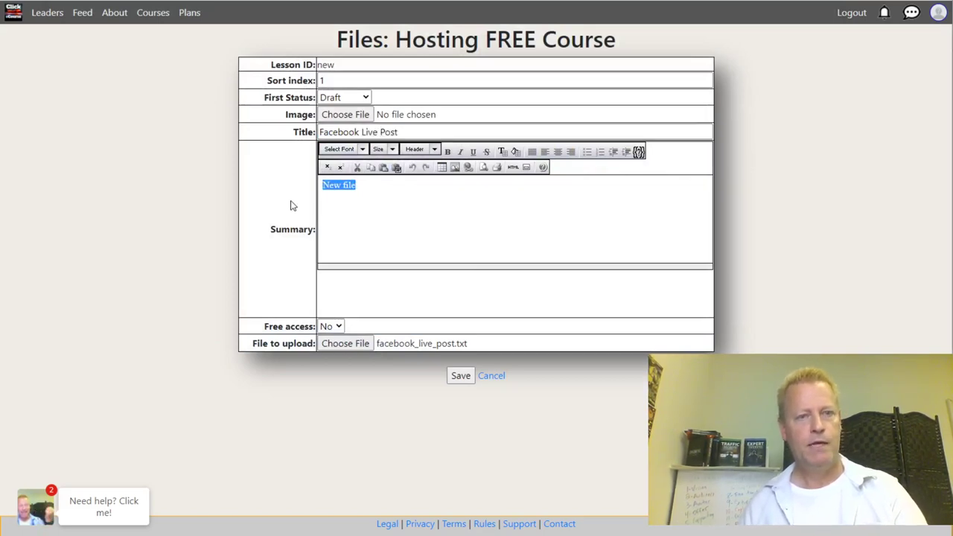
type("This is an")
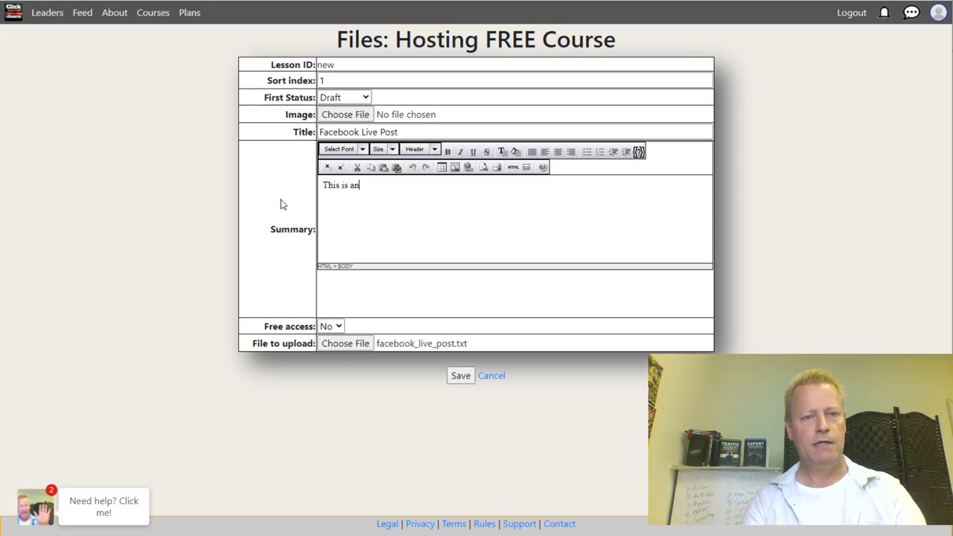
type(" example text file")
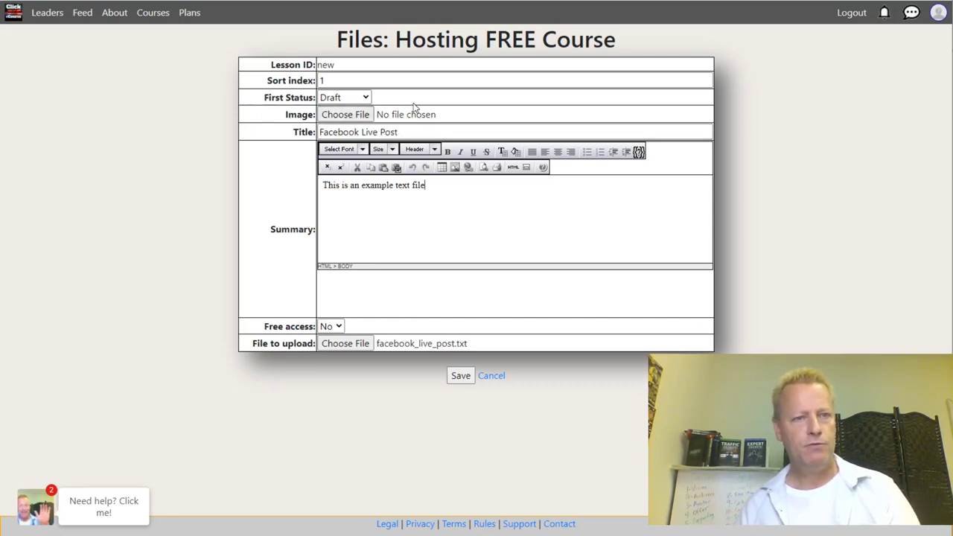
left_click(460, 376)
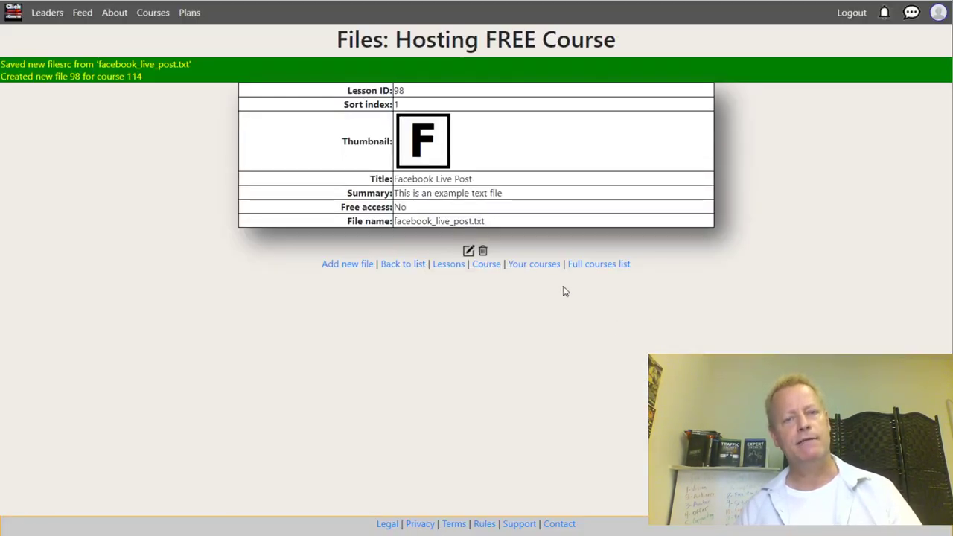
Step: Open the 'Facebook Live Post' file from the course page and view its uploaded text
left_click(486, 265)
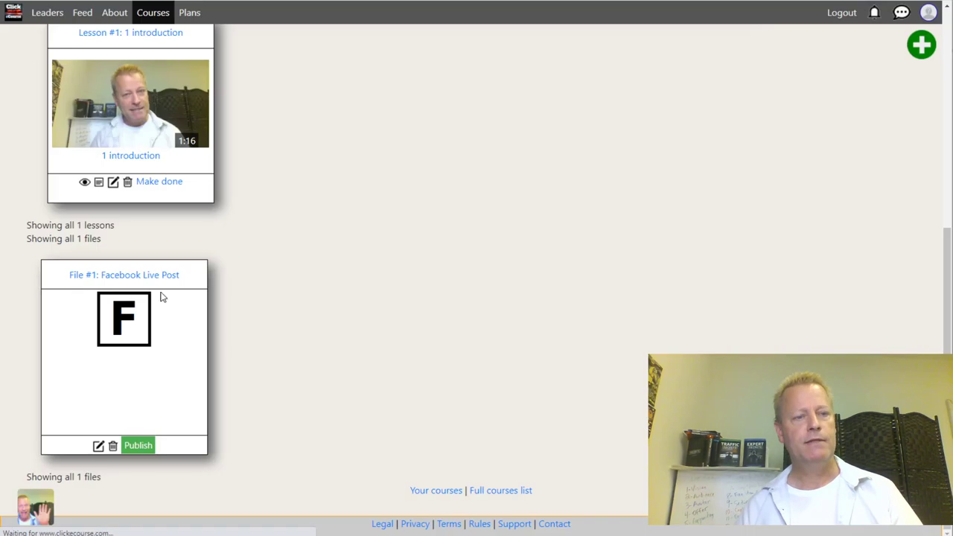
left_click(126, 329)
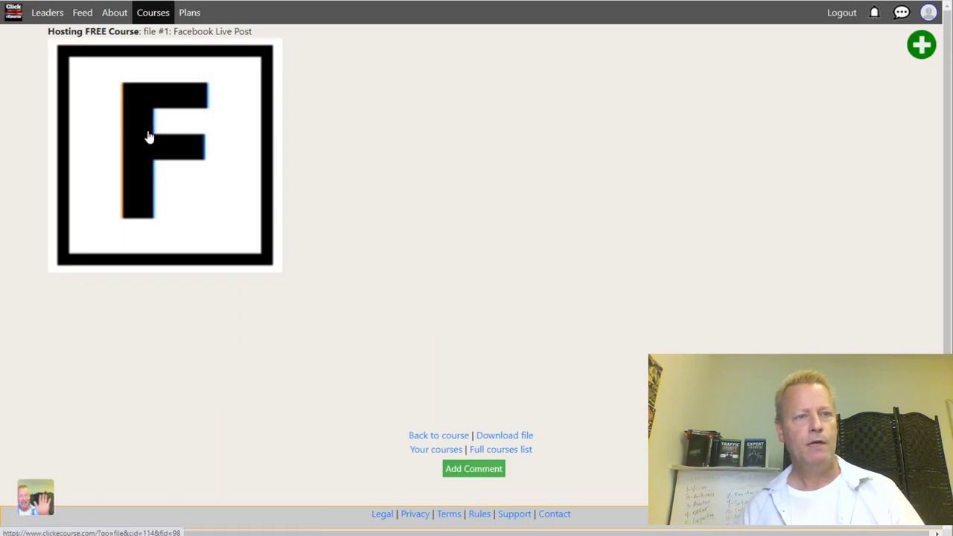
left_click(170, 154)
left_click_drag(6, 49, 434, 255)
left_click(408, 166)
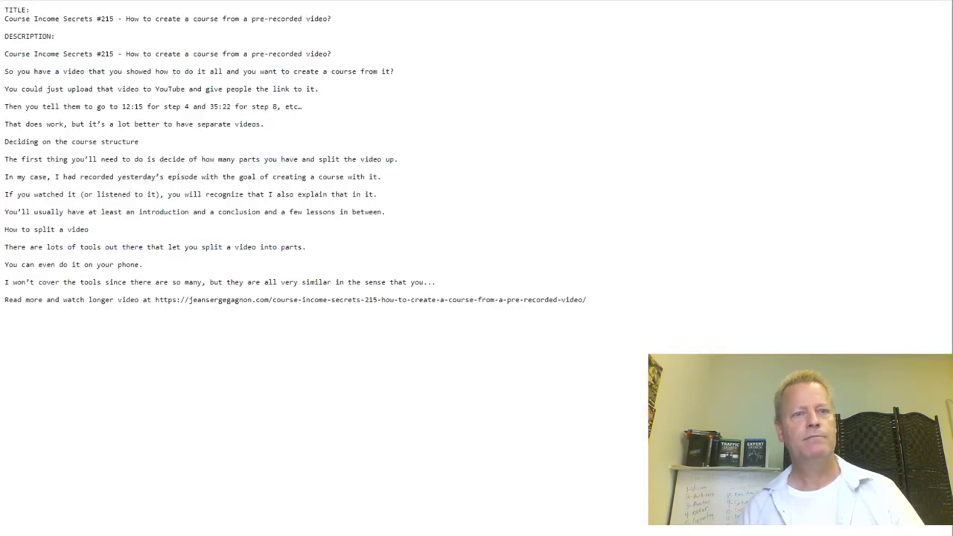
Step: Go back and review the course page, which lists File #1 'Facebook Live Post' under lesson #1
key("alt+Left")
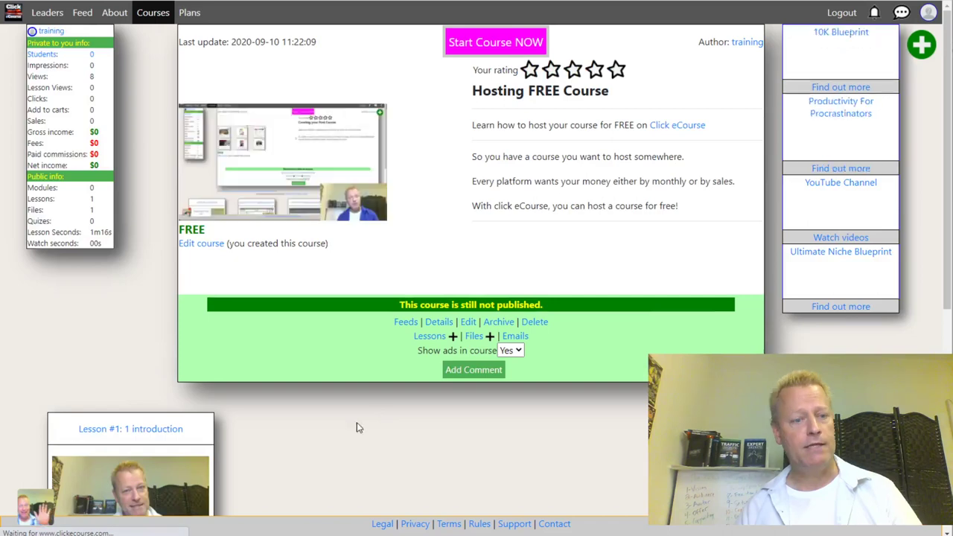
scroll(364, 419, "down", 5)
scroll(377, 361, "up", 5)
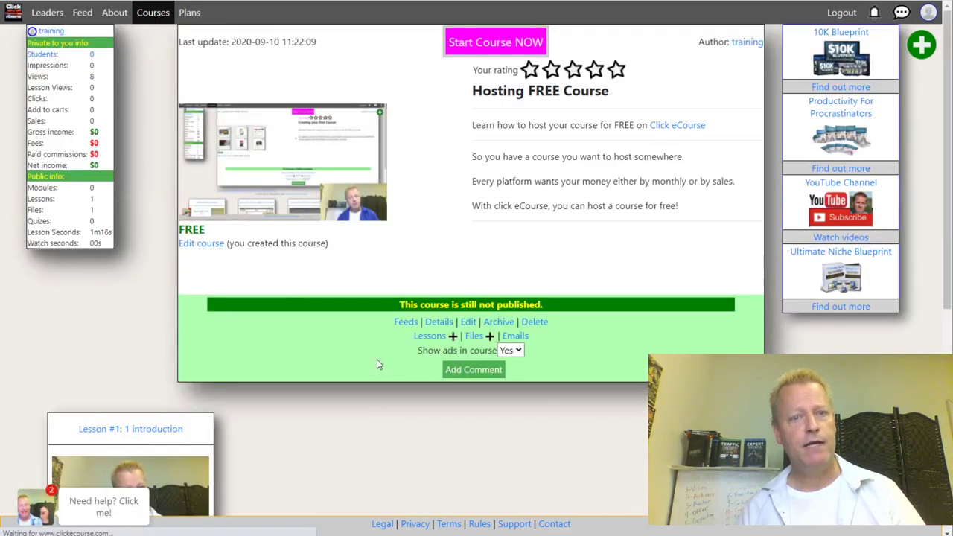
scroll(377, 359, "down", 5)
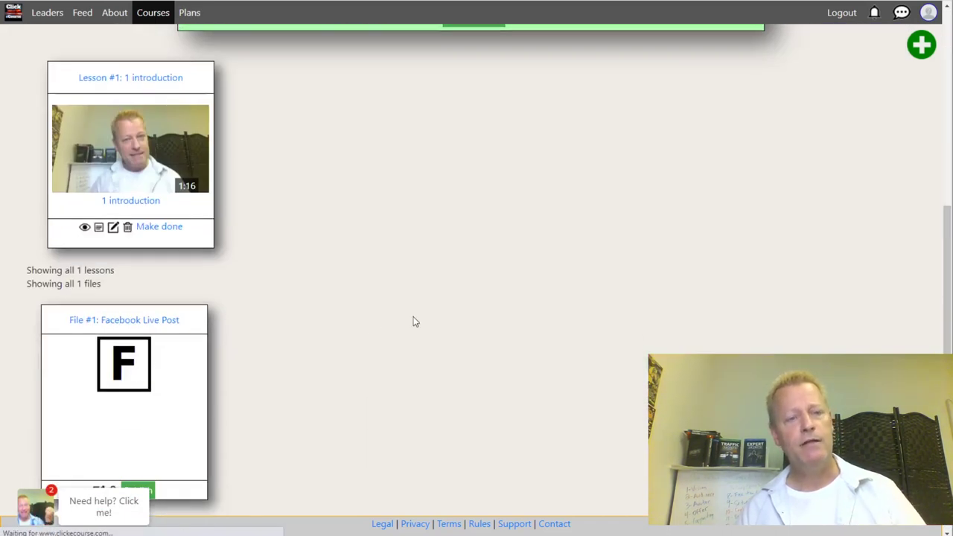
scroll(412, 320, "up", 5)
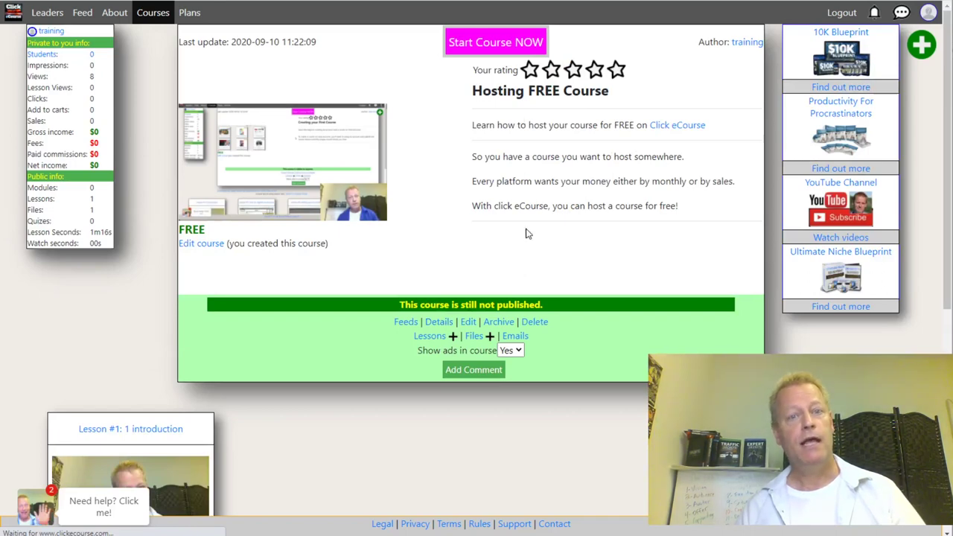
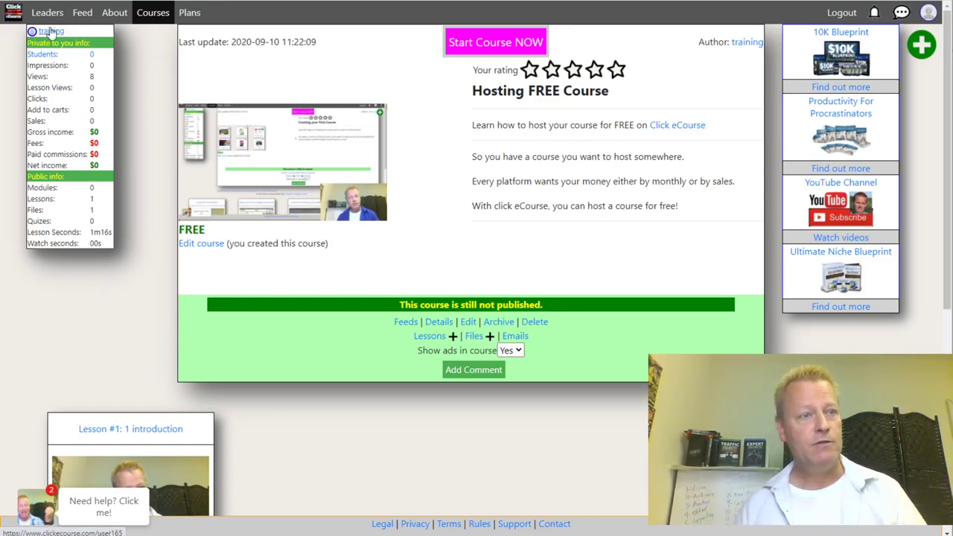
Step: Open the Feed and scroll through members' posts and back up
left_click(193, 22)
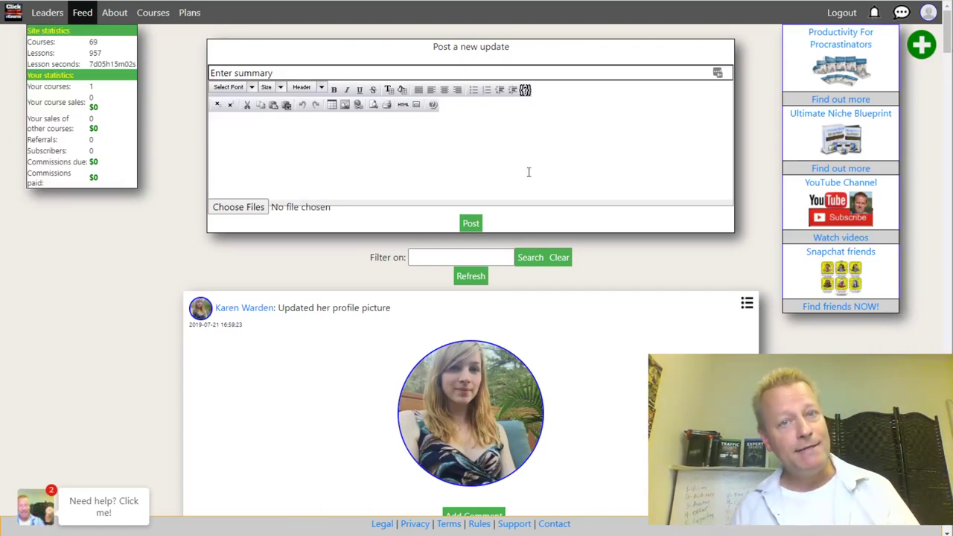
scroll(619, 153, "down", 20)
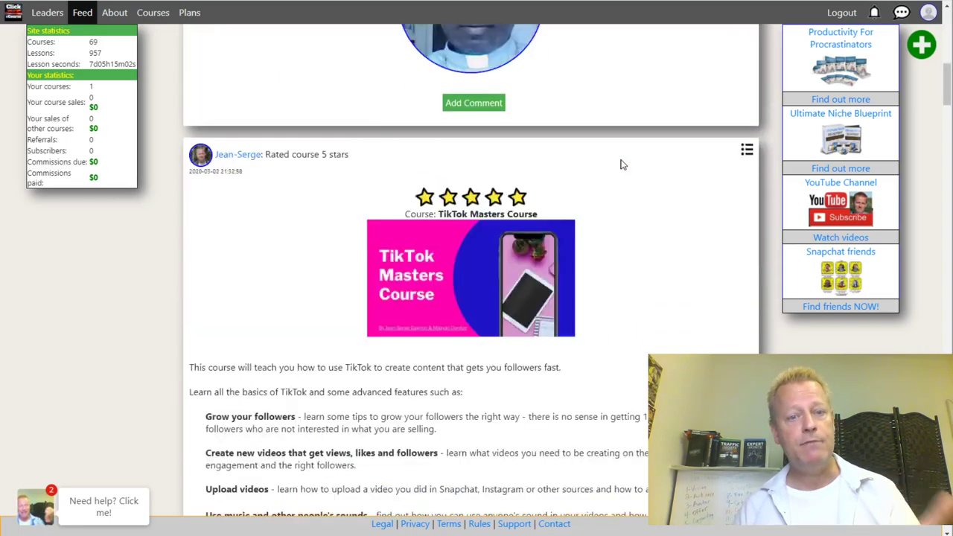
scroll(623, 163, "down", 15)
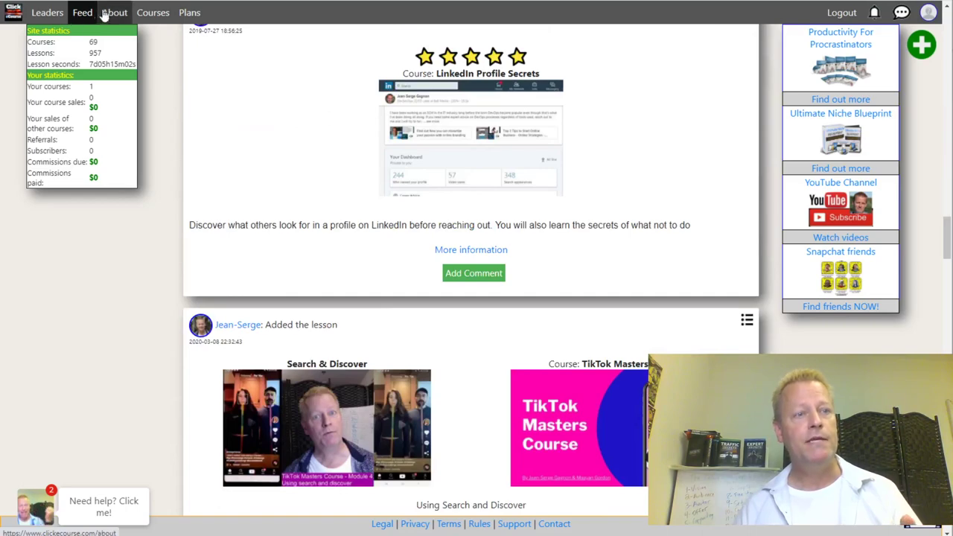
scroll(312, 98, "down", 6)
scroll(313, 98, "down", 20)
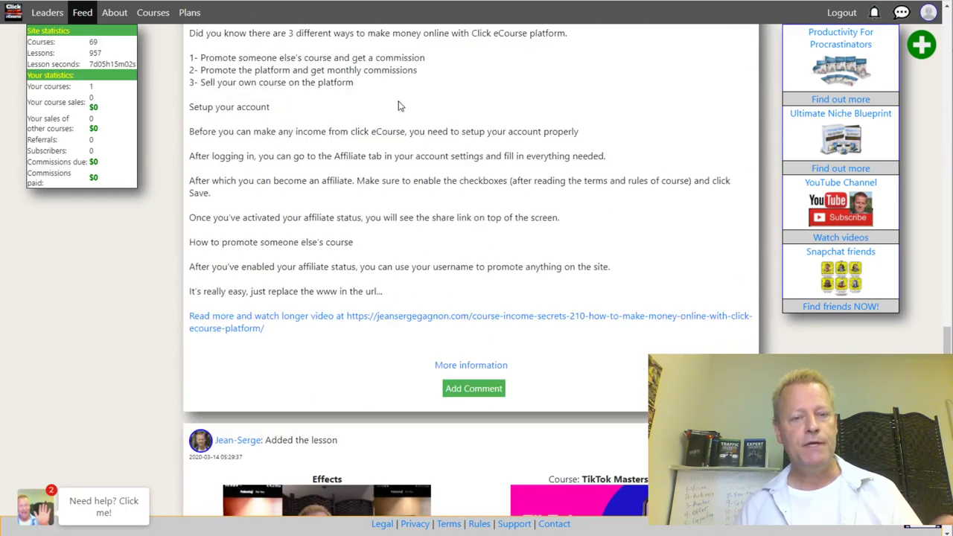
scroll(418, 88, "up", 18)
scroll(417, 88, "up", 9)
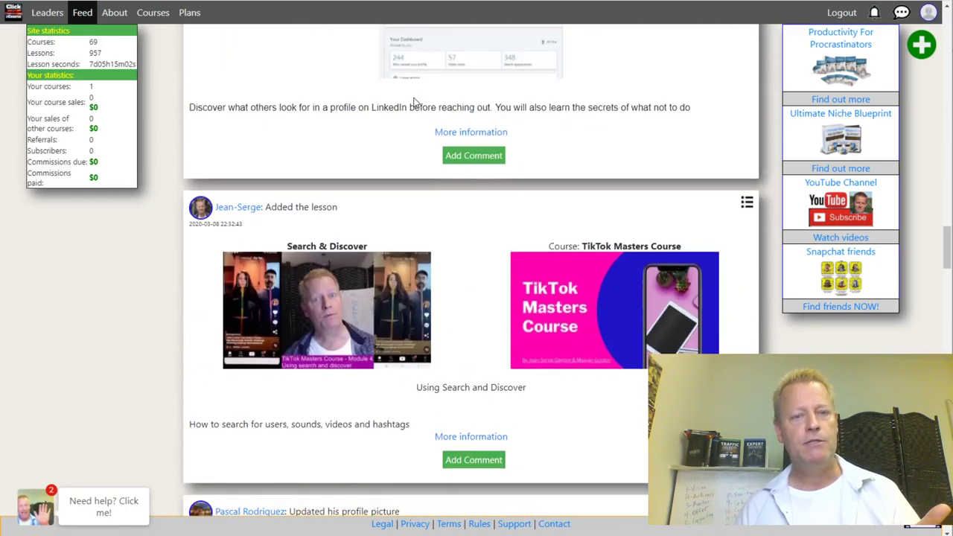
Step: Highlight a lesson post's activity description, then scroll further down the feed and back to the top
left_click_drag(276, 210, 335, 208)
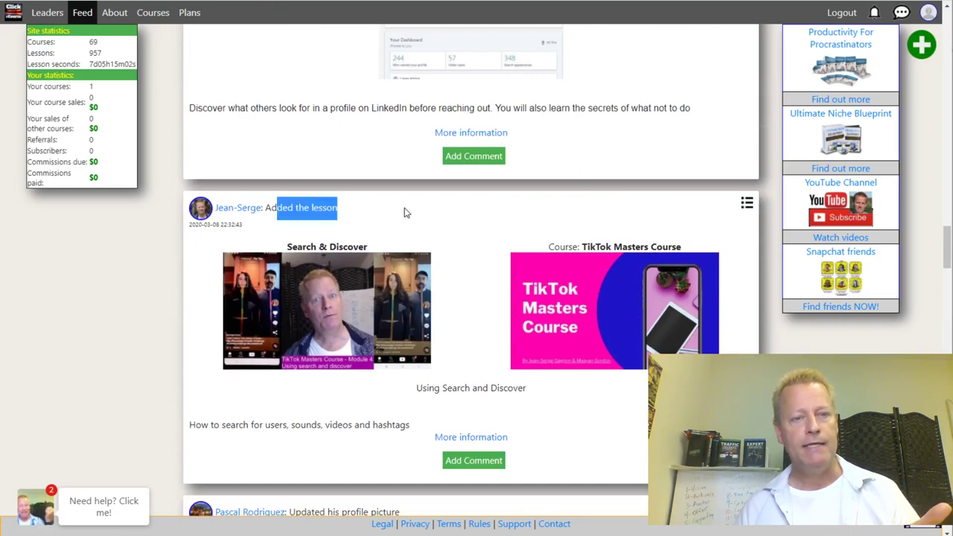
scroll(402, 239, "down", 2)
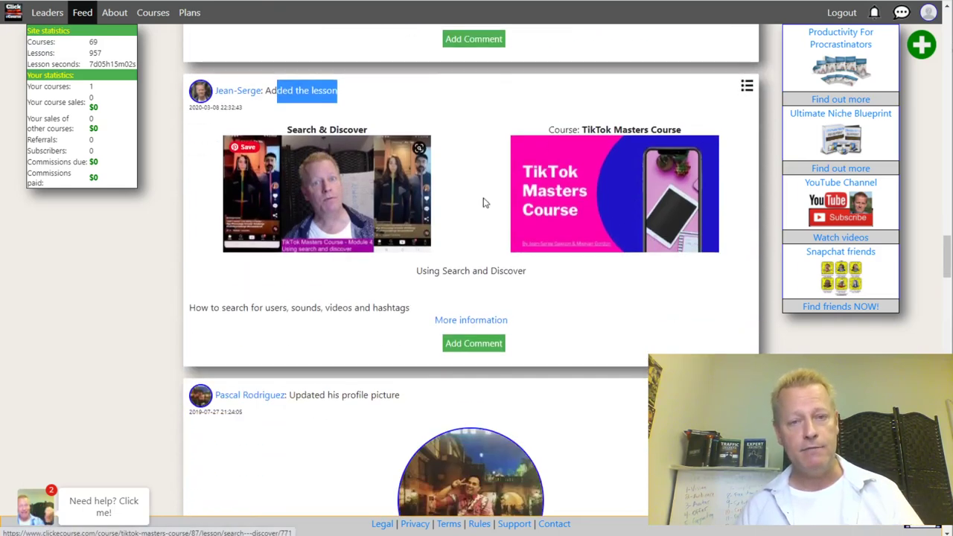
scroll(566, 240, "down", 5)
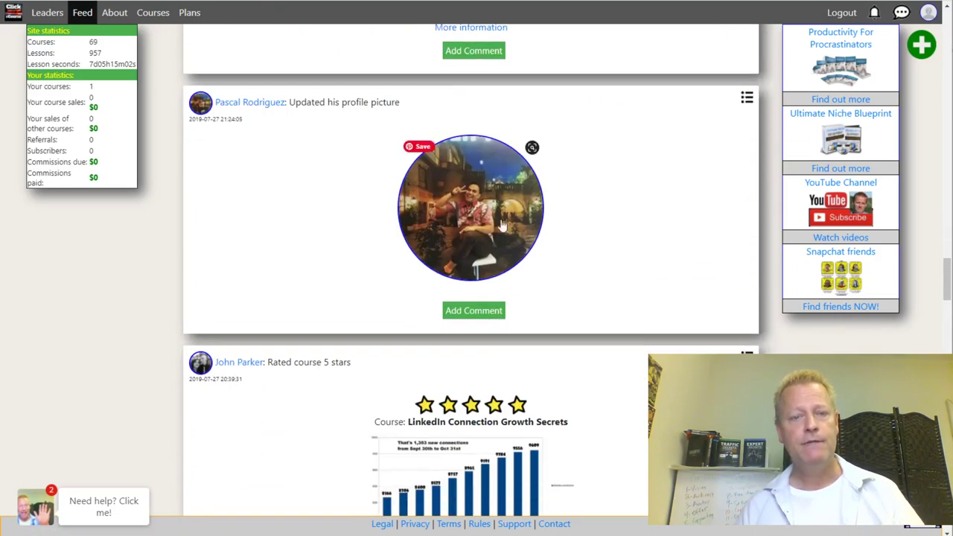
scroll(698, 321, "down", 5)
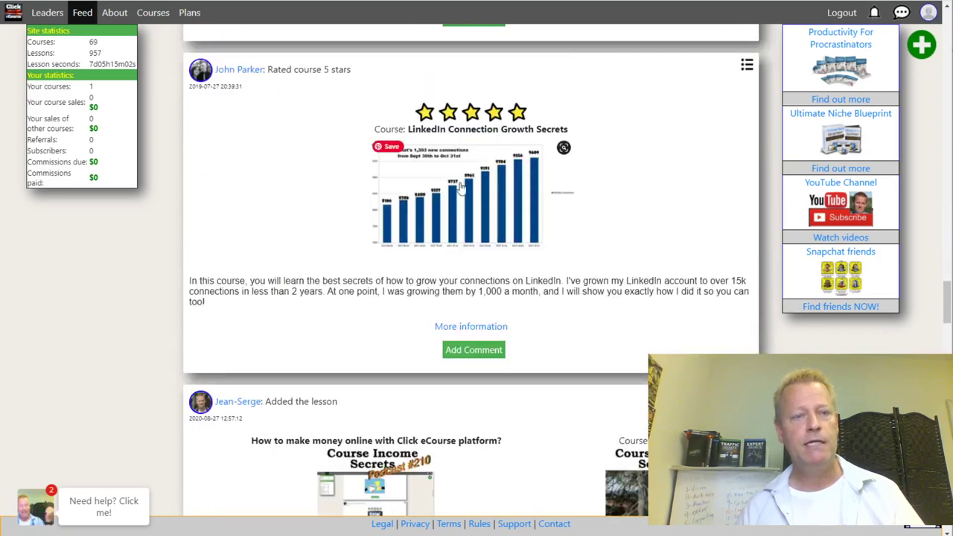
scroll(513, 288, "down", 5)
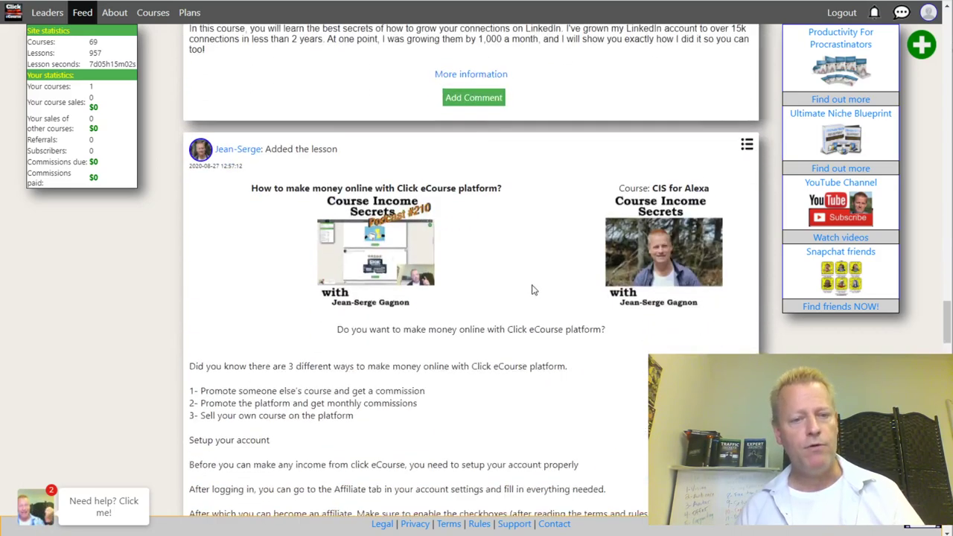
scroll(409, 330, "down", 20)
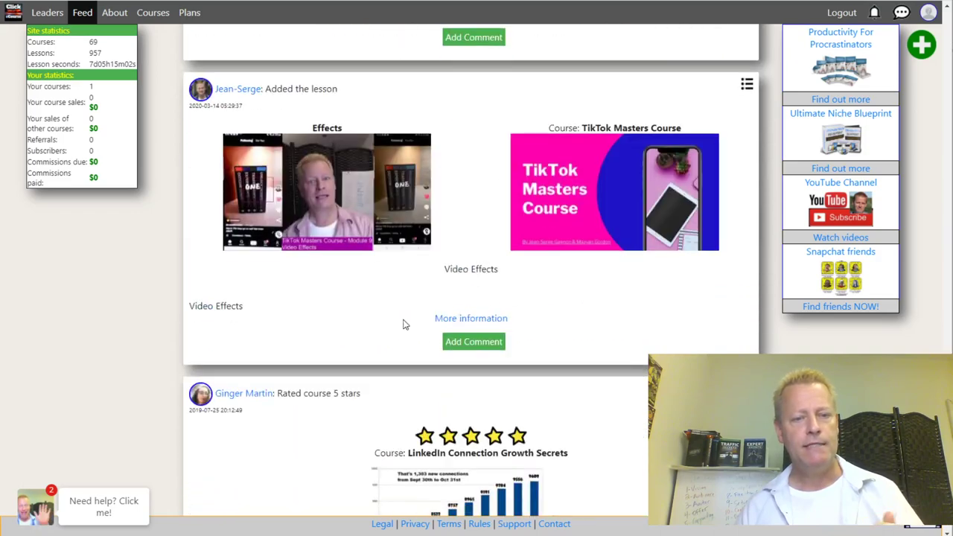
scroll(404, 325, "down", 20)
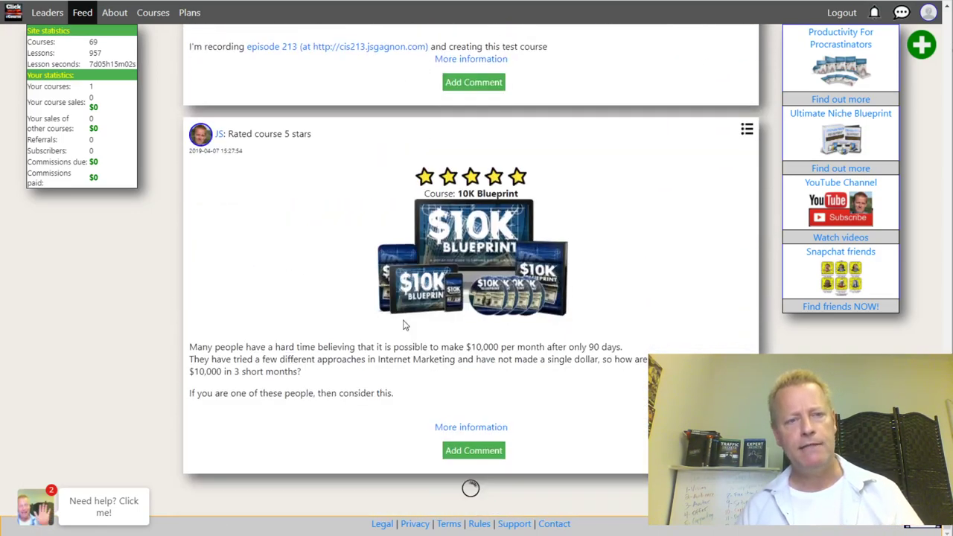
scroll(404, 325, "up", 15)
scroll(405, 325, "up", 20)
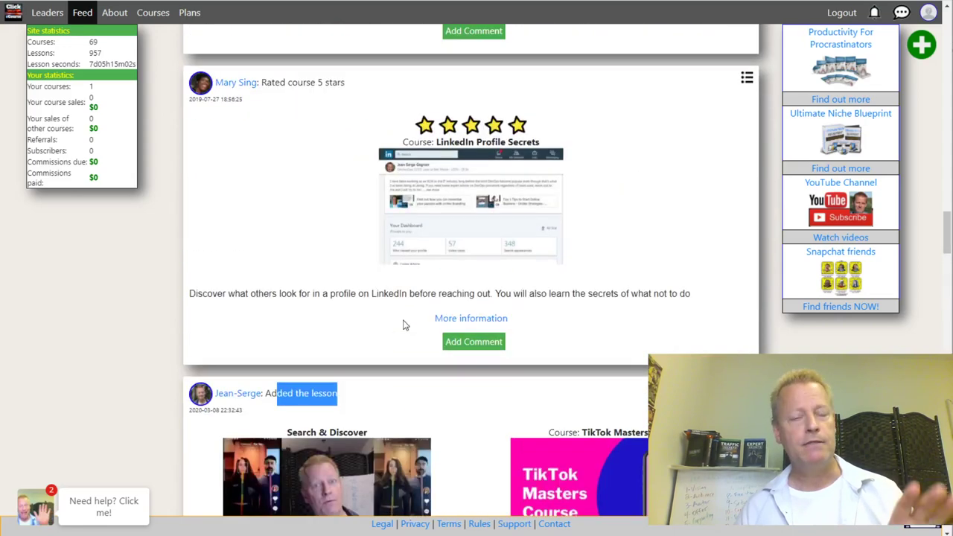
scroll(600, 245, "up", 15)
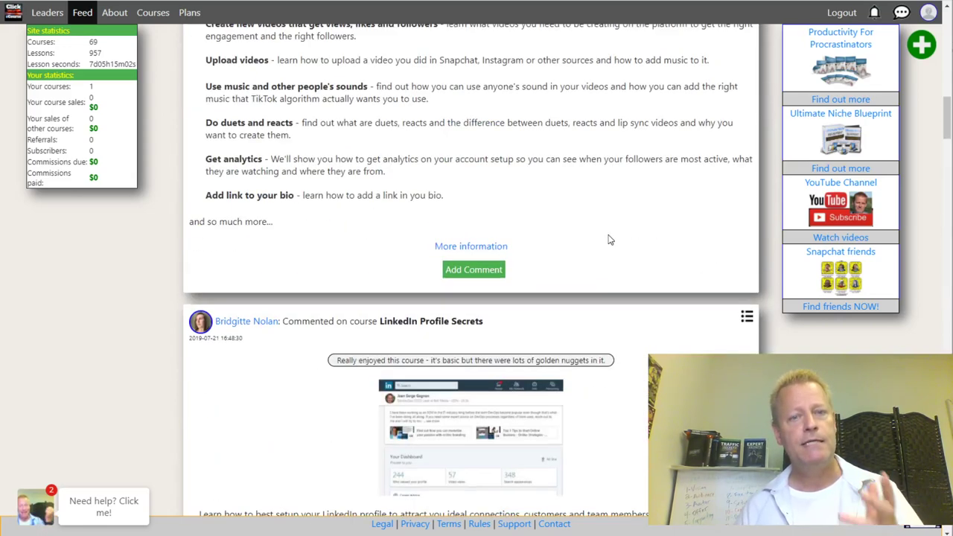
scroll(553, 247, "up", 15)
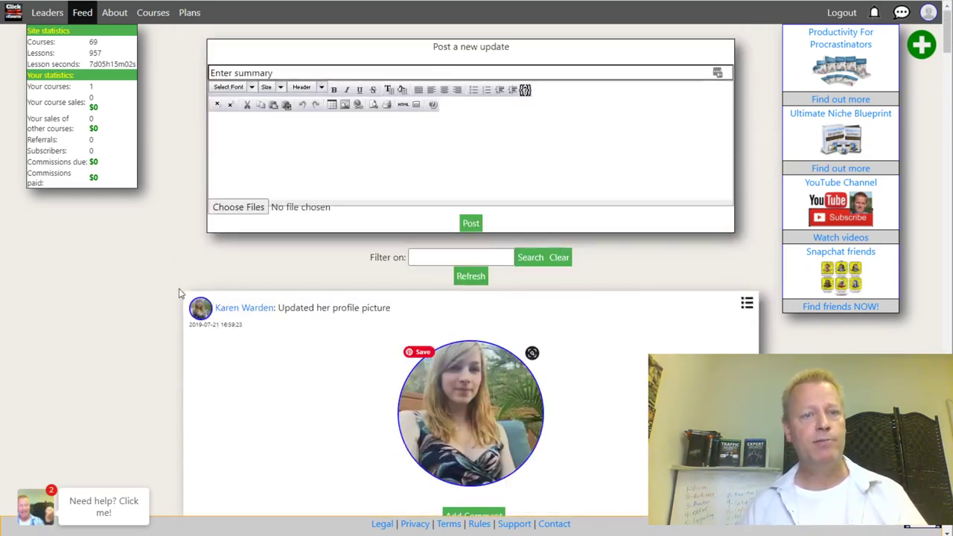
left_click(290, 72)
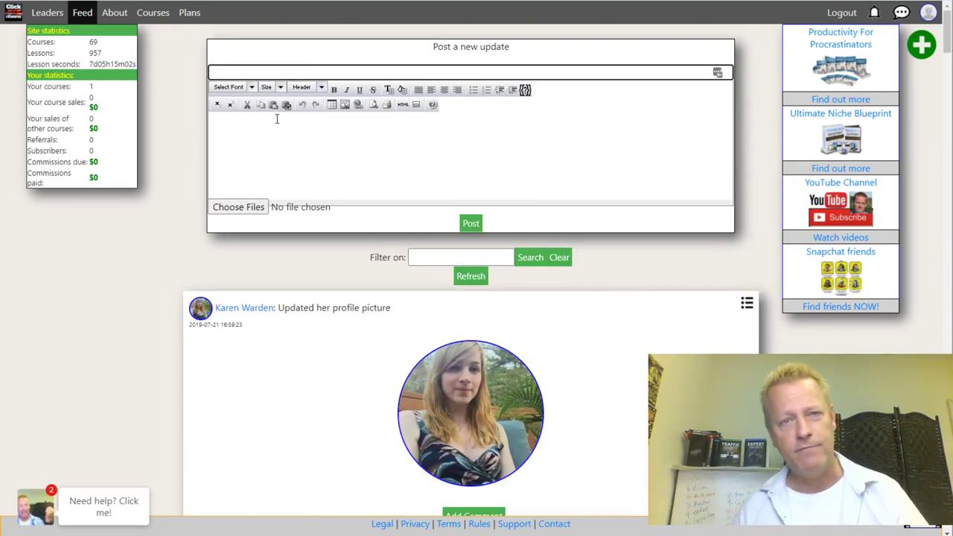
scroll(608, 314, "down", 8)
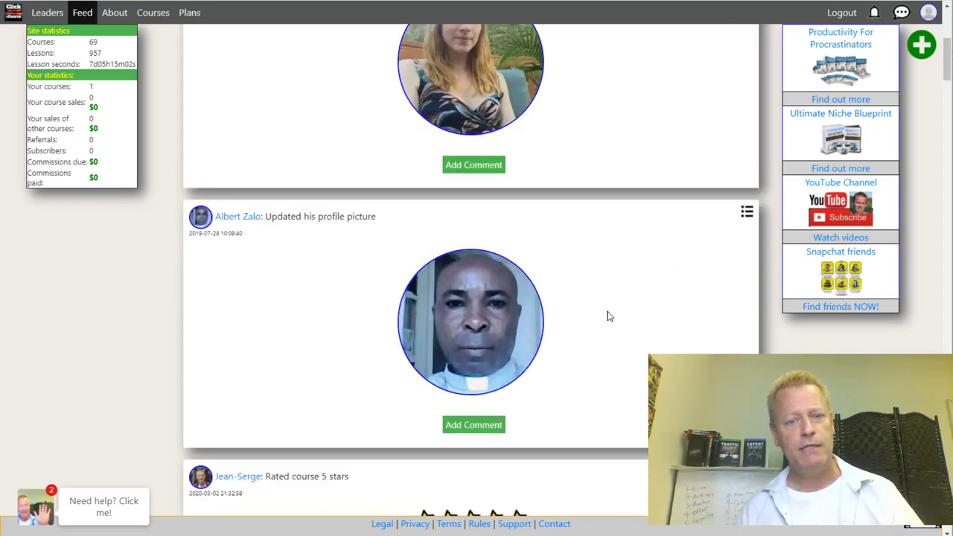
scroll(608, 313, "up", 6)
scroll(608, 312, "up", 1)
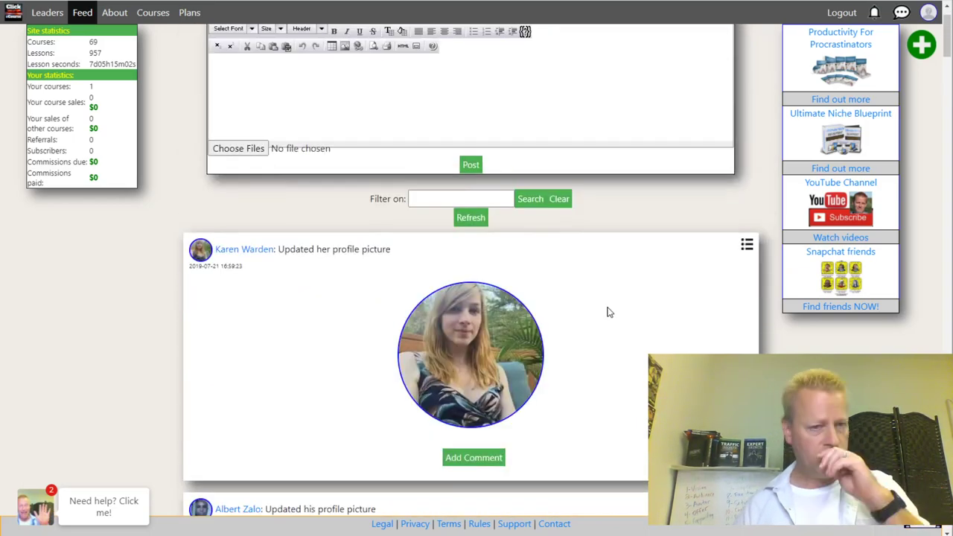
scroll(618, 293, "down", 10)
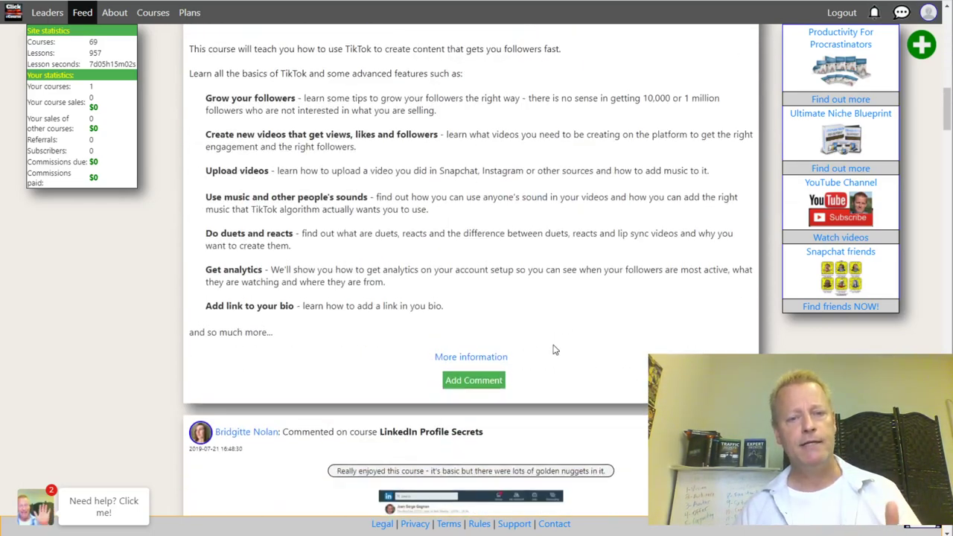
scroll(521, 328, "up", 4)
scroll(627, 323, "up", 4)
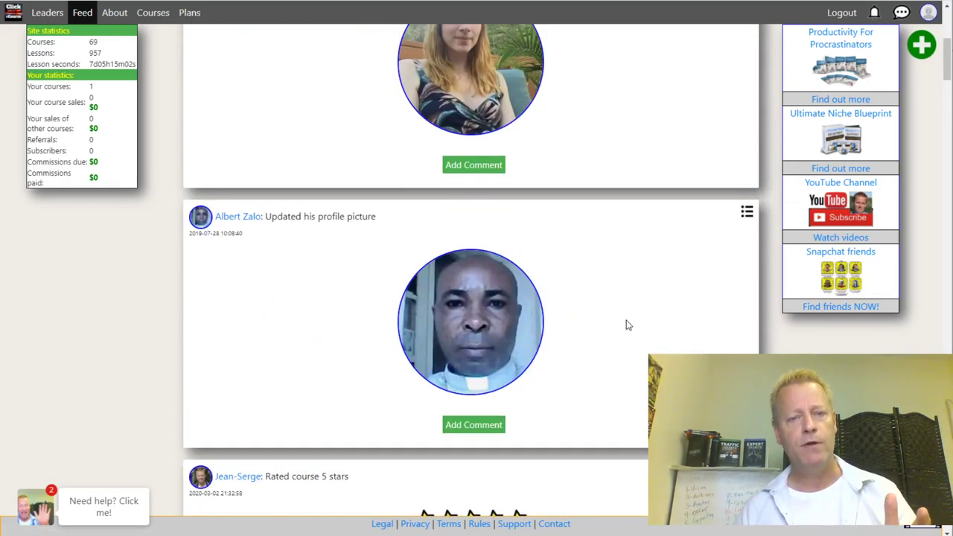
scroll(623, 335, "down", 3)
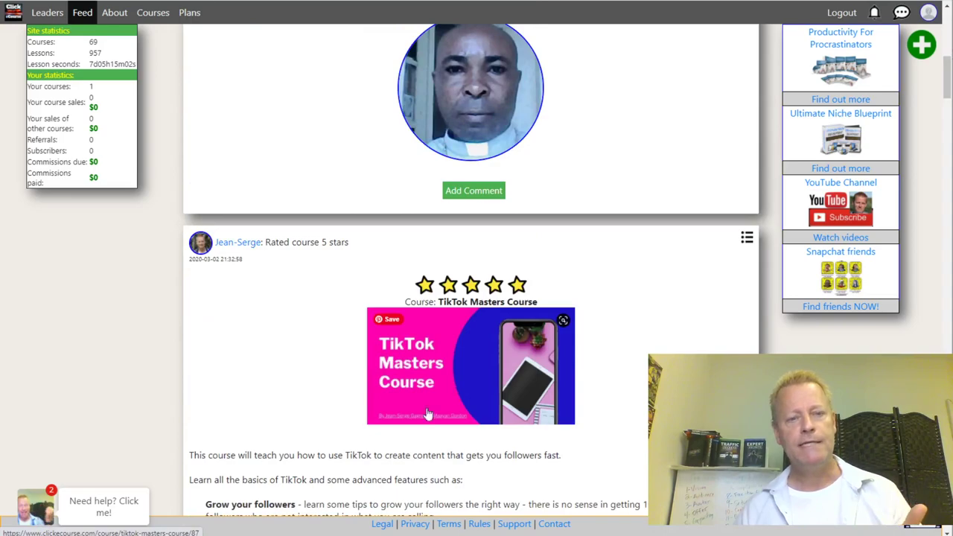
left_click_drag(272, 244, 345, 244)
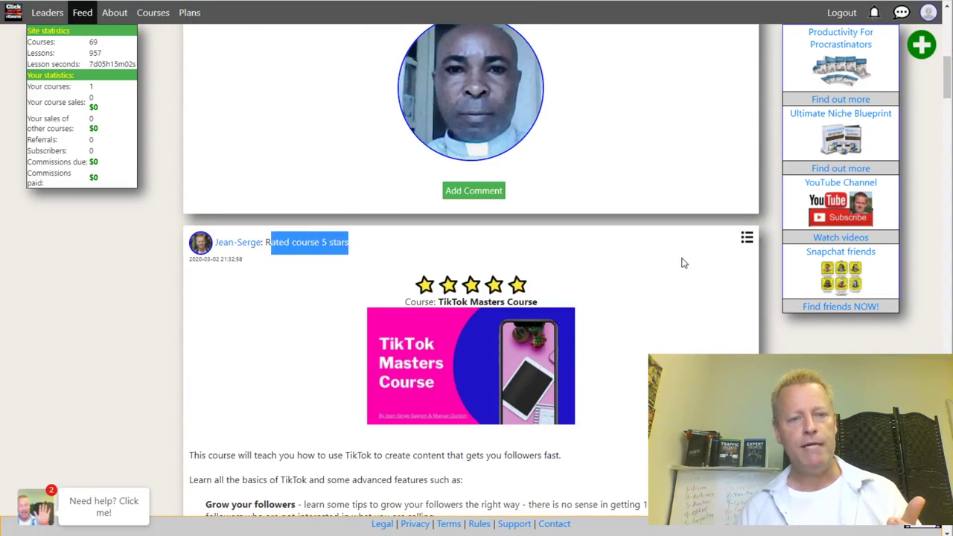
scroll(681, 260, "down", 16)
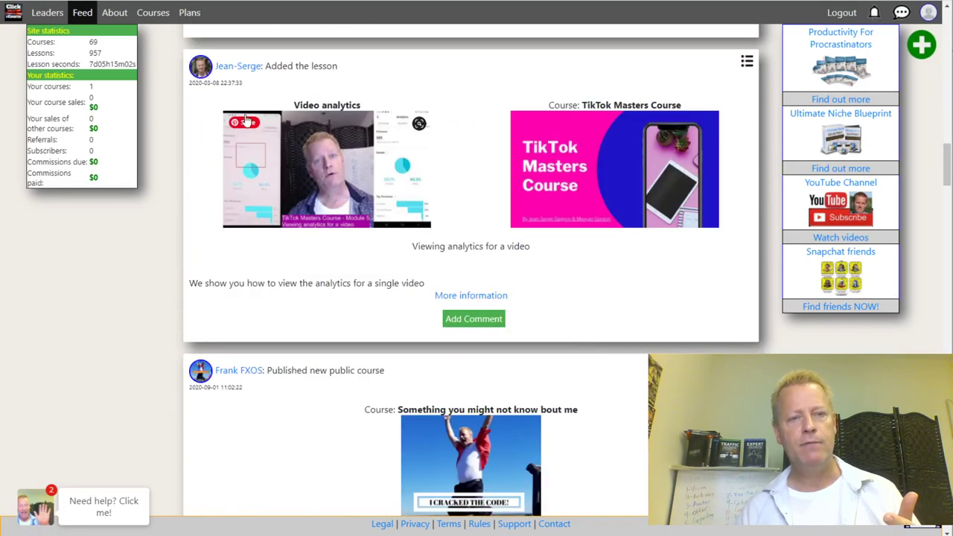
scroll(625, 348, "down", 5)
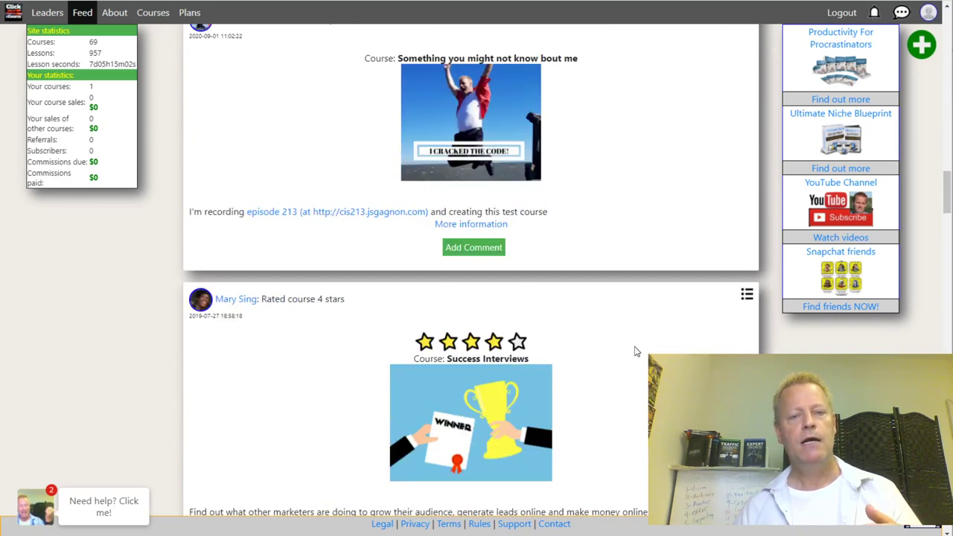
scroll(555, 189, "up", 4)
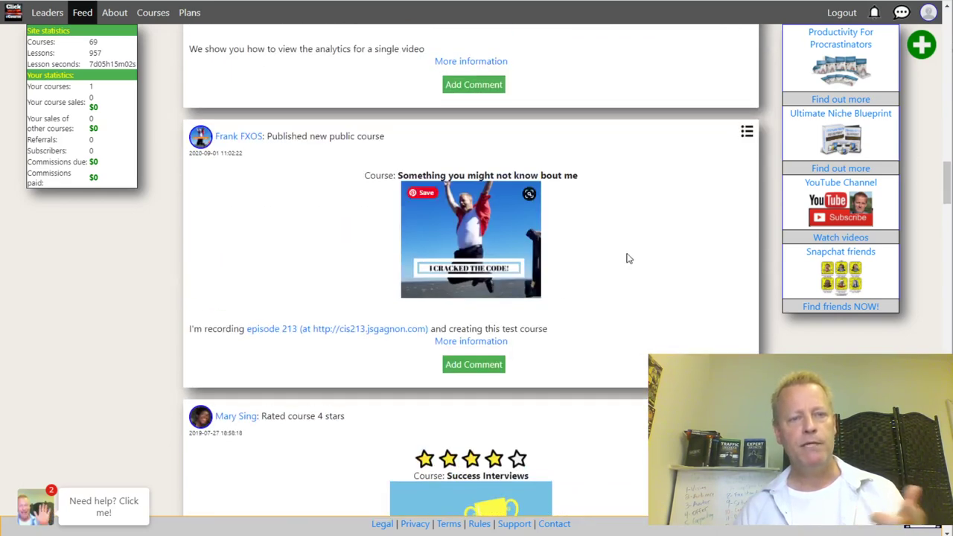
left_click_drag(388, 320, 285, 316)
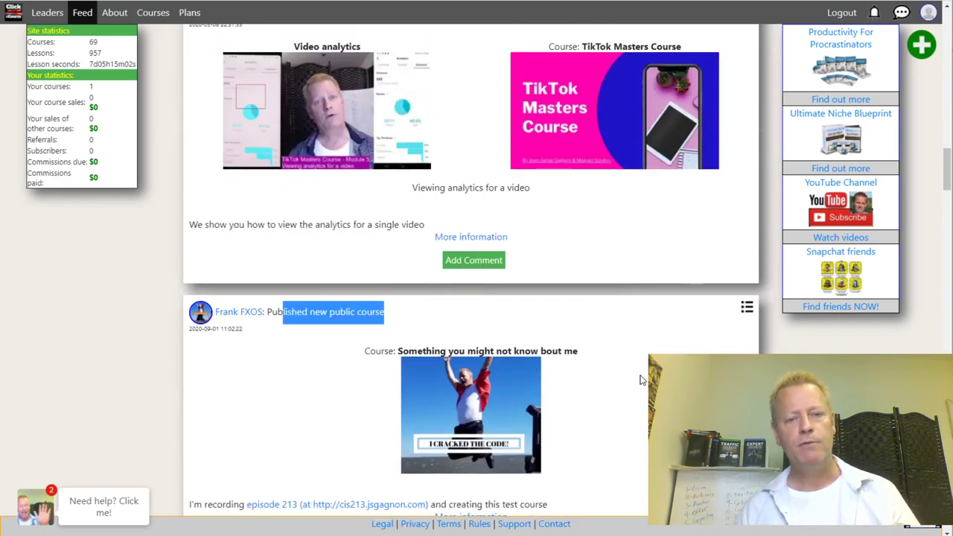
left_click(638, 378)
scroll(639, 378, "up", 4)
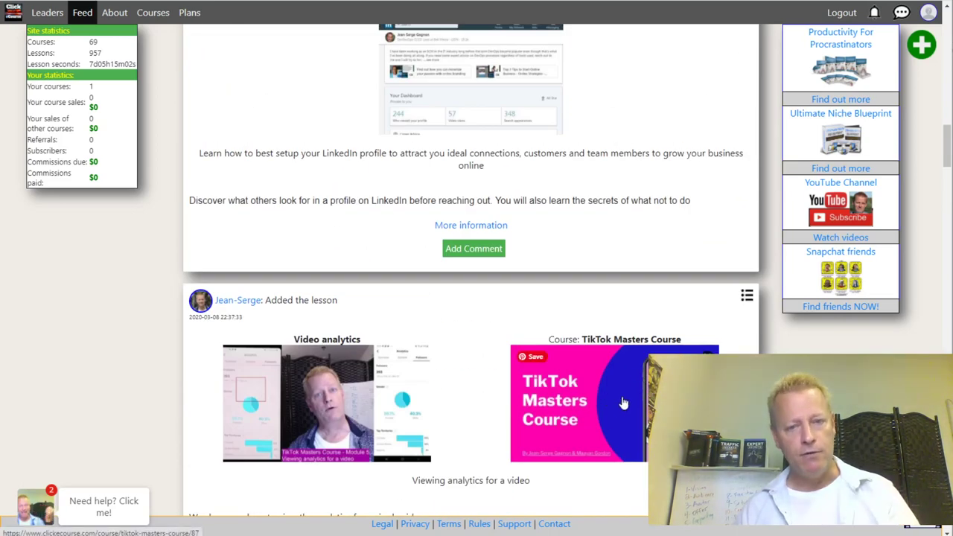
Step: Open the TikTok Masters Course in a new tab and switch to it
right_click(624, 403)
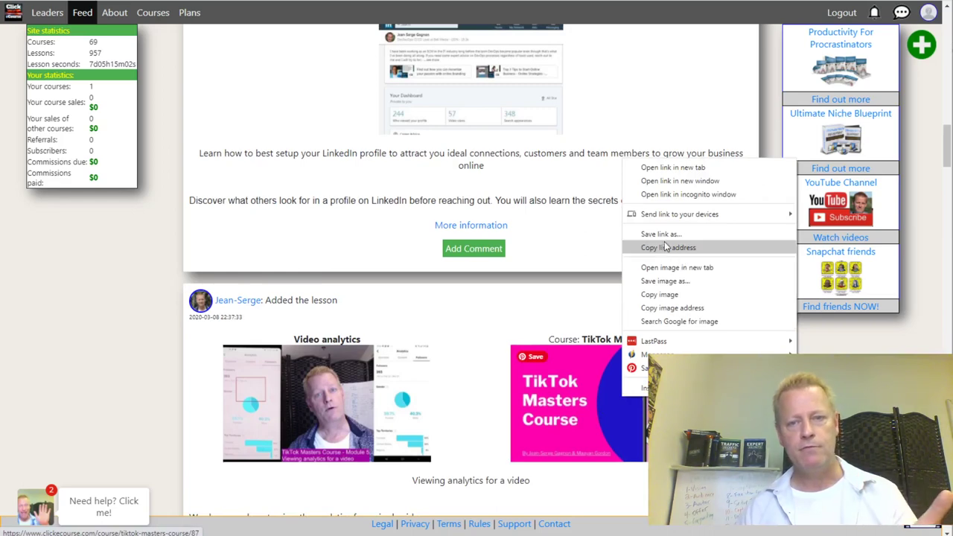
left_click(673, 169)
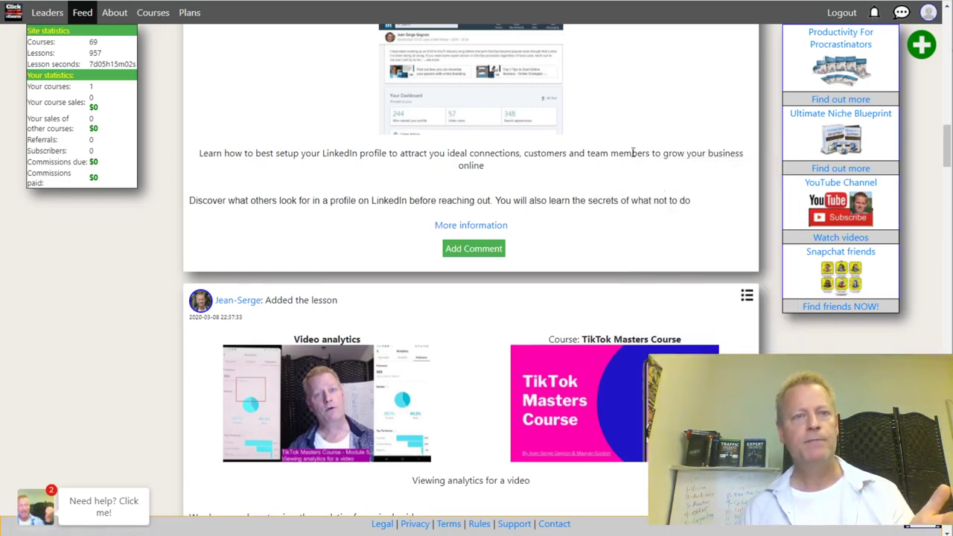
key("ctrl+Tab")
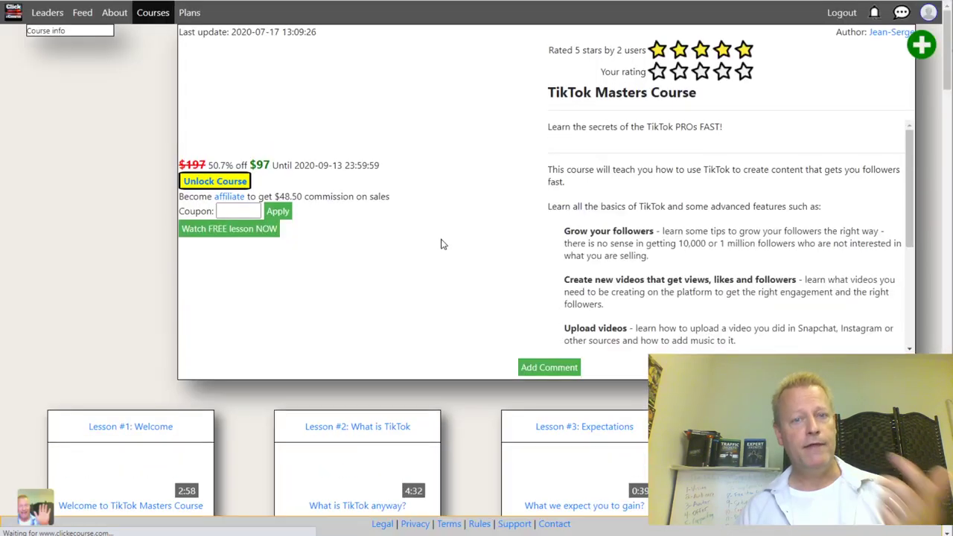
Step: Scroll the course page and open the Video analytics lesson in a new tab
scroll(481, 255, "down", 10)
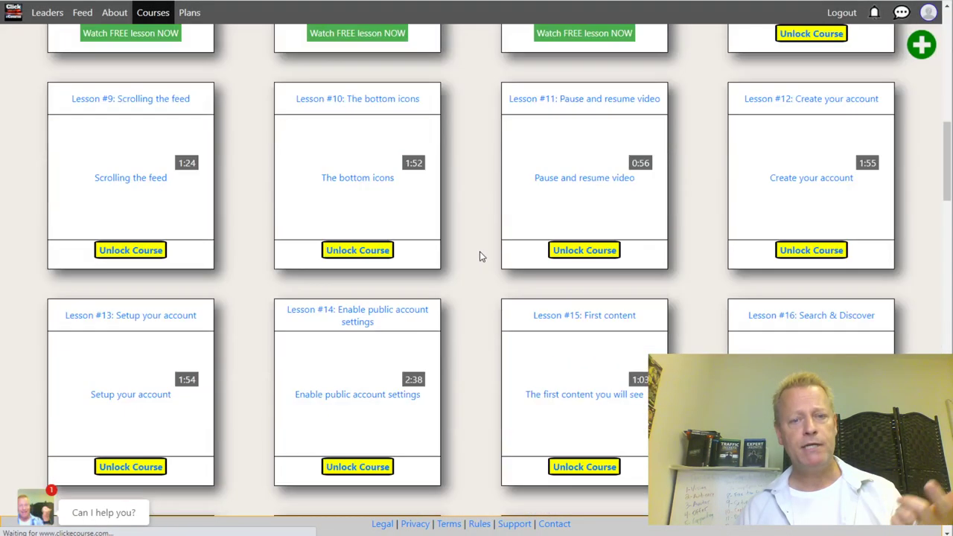
scroll(481, 255, "up", 10)
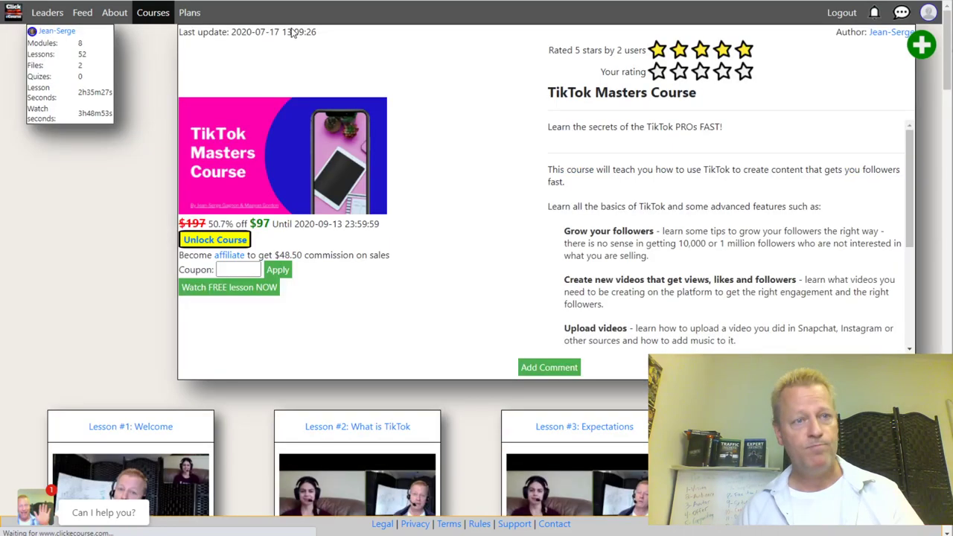
scroll(480, 328, "down", 3)
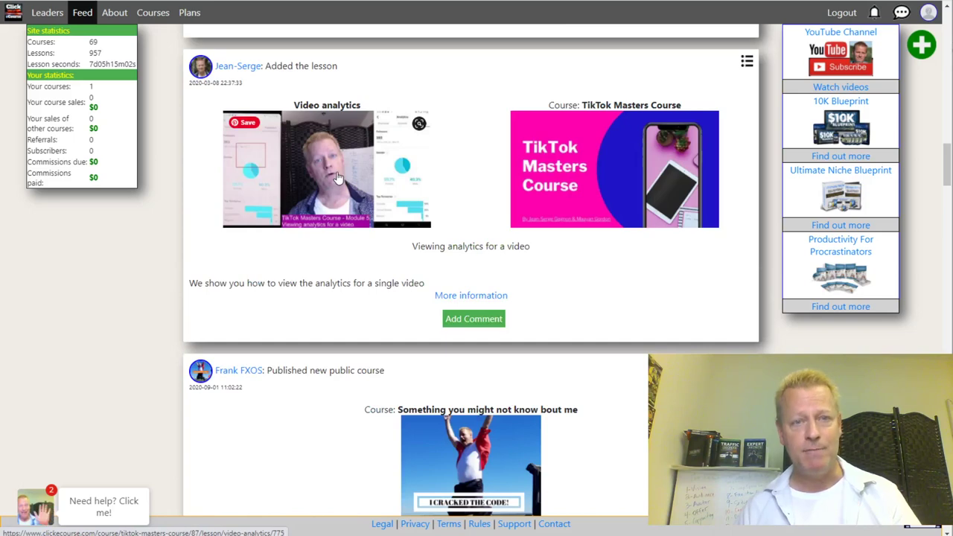
right_click(336, 172)
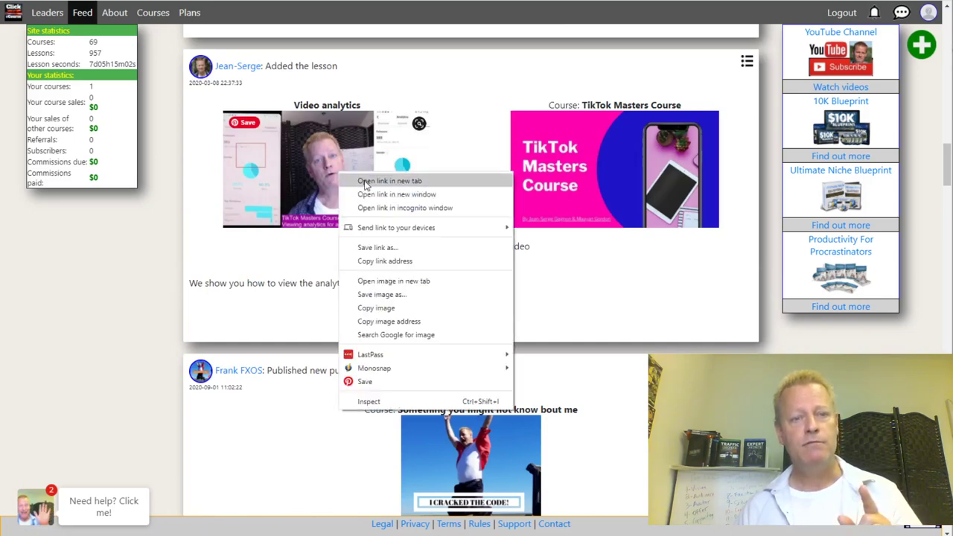
left_click(372, 181)
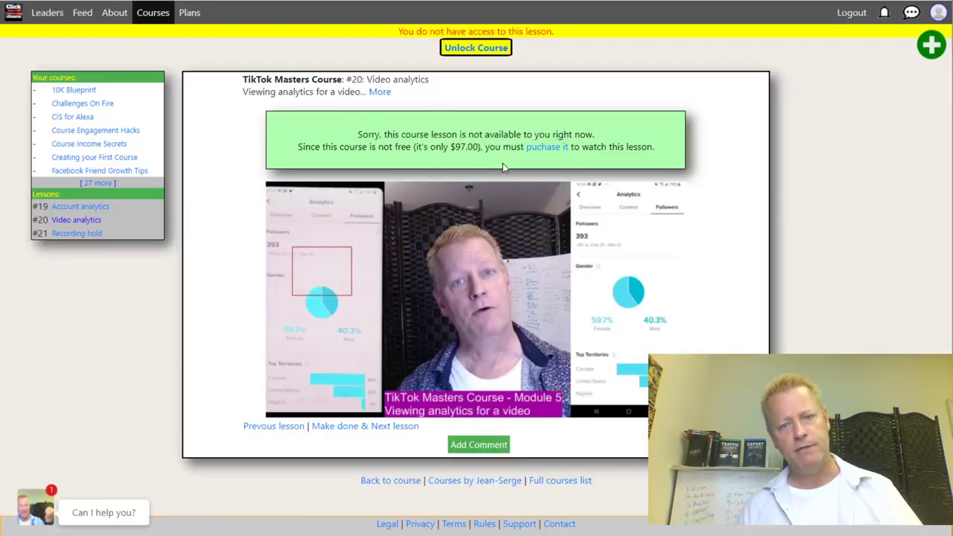
Step: Try Unlock Course on the paid TikTok Masters Course, then scroll the Feed
left_click(476, 48)
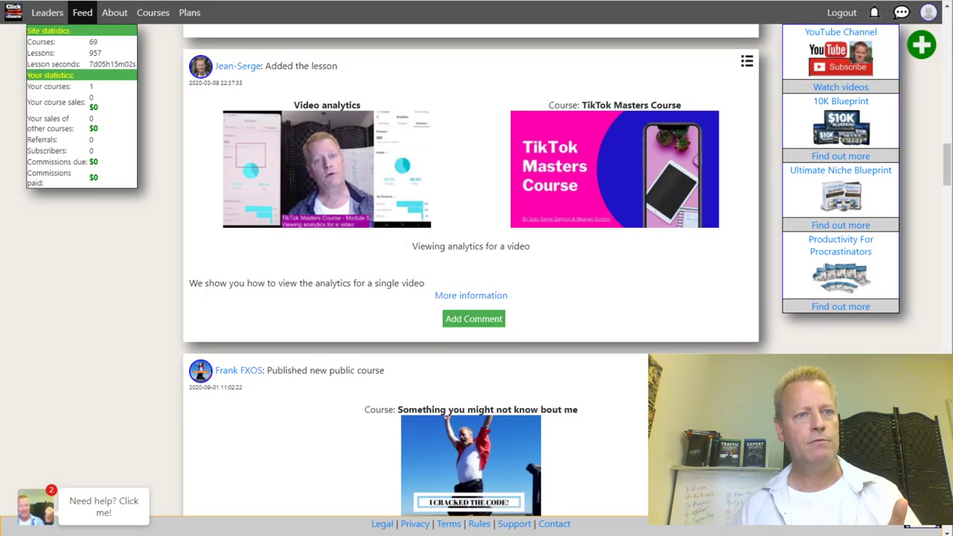
scroll(630, 266, "down", 8)
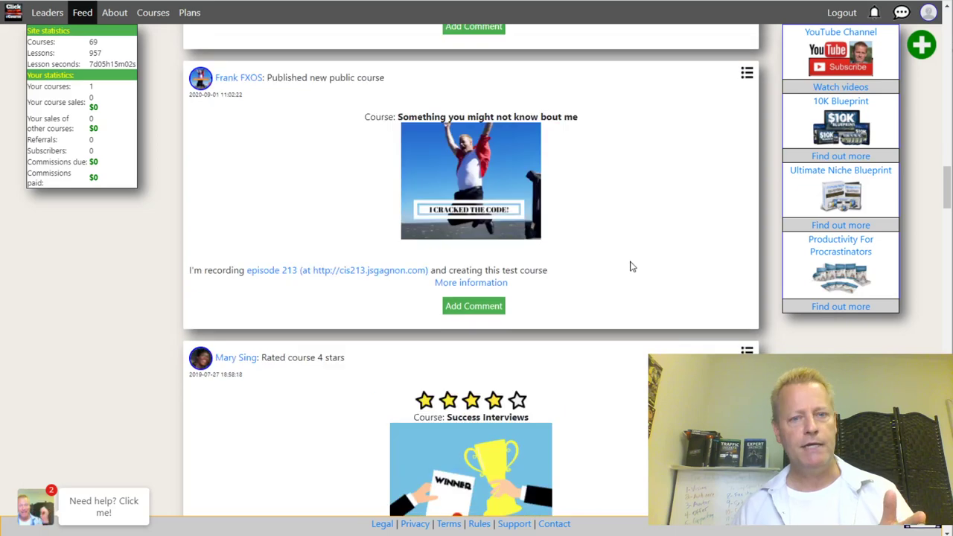
scroll(603, 259, "up", 3)
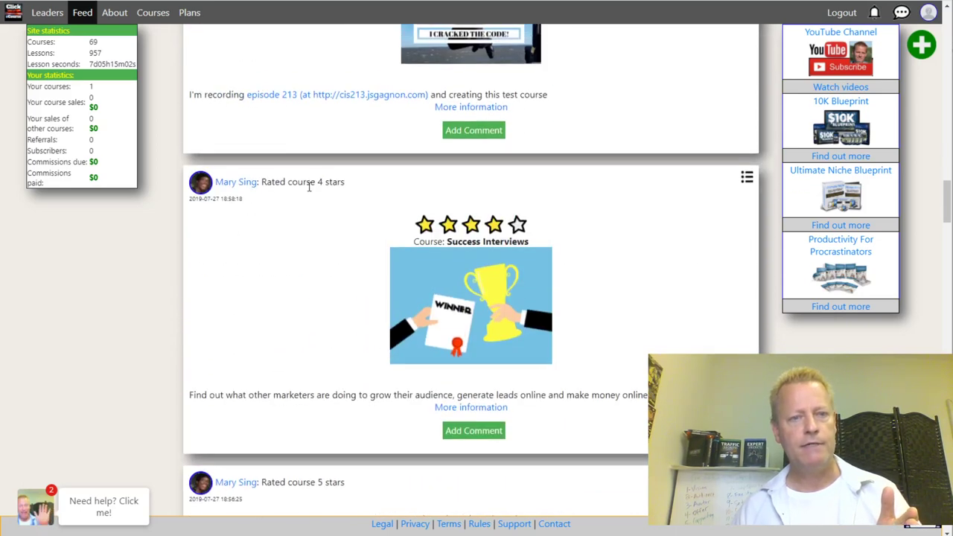
Step: Open the Success Interviews course from its rating post in a new tab
right_click(490, 320)
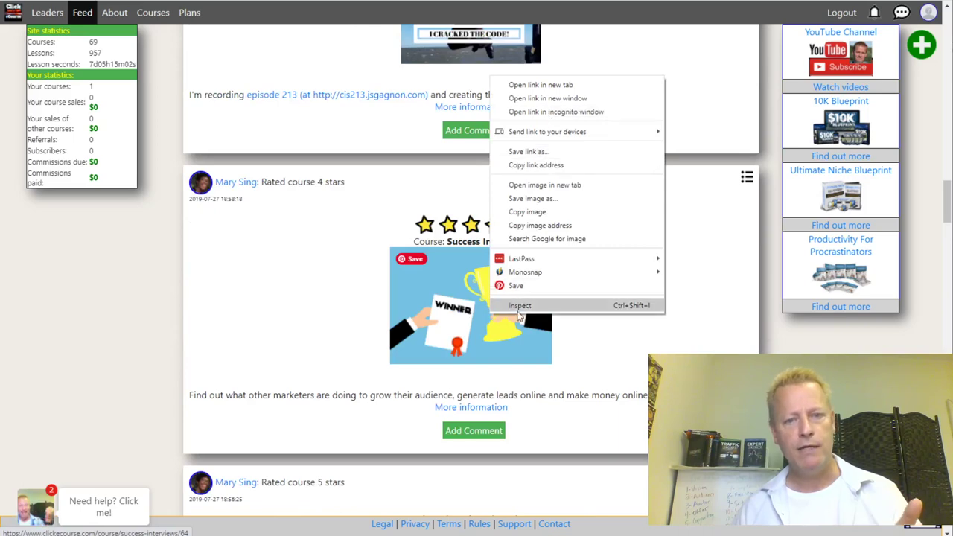
left_click(537, 87)
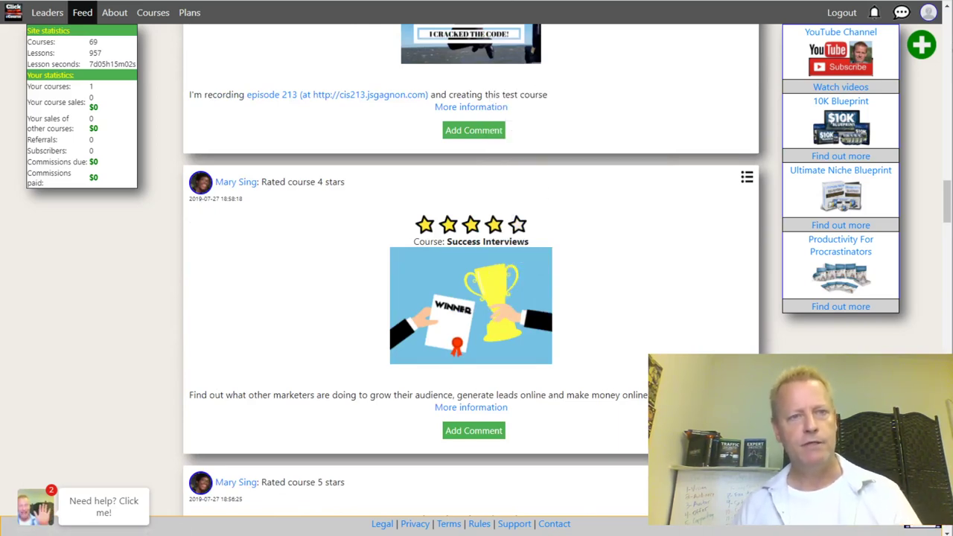
key("ctrl+Tab")
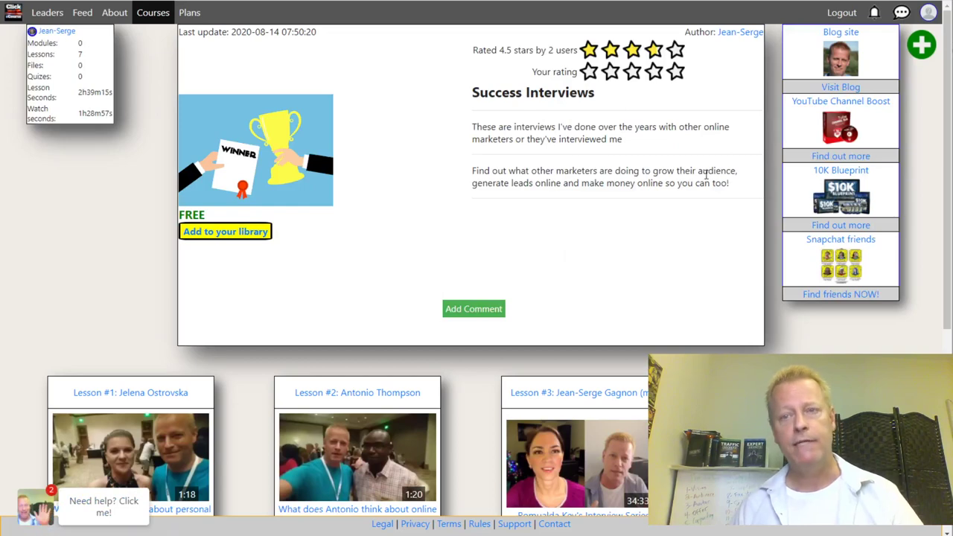
Step: Add Success Interviews to the library, mute its first interview video, and return to the Feed
left_click(233, 236)
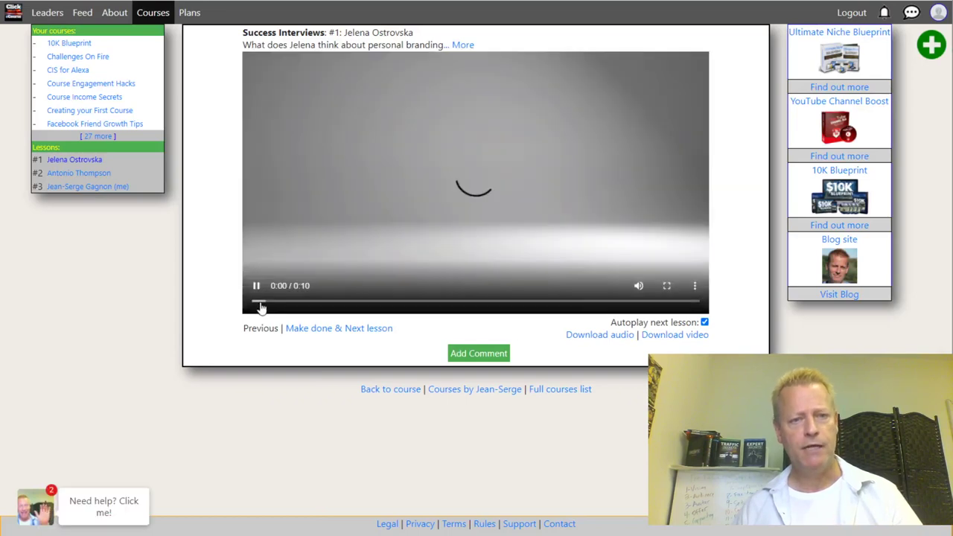
left_click(638, 285)
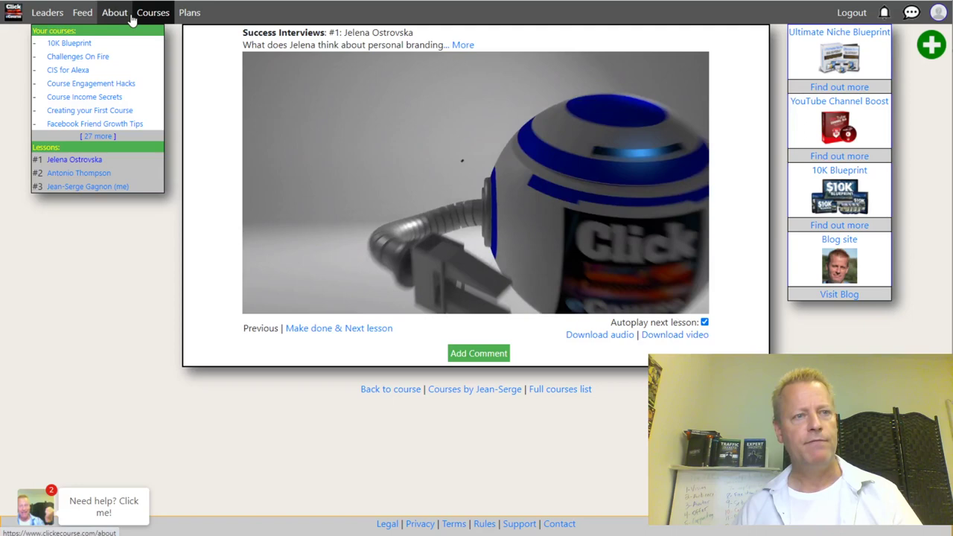
left_click(81, 15)
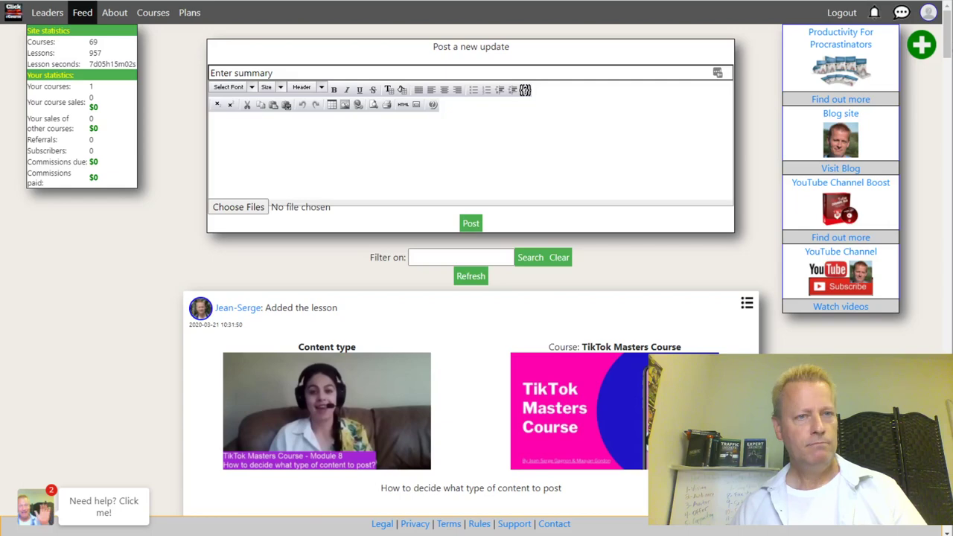
scroll(530, 251, "down", 6)
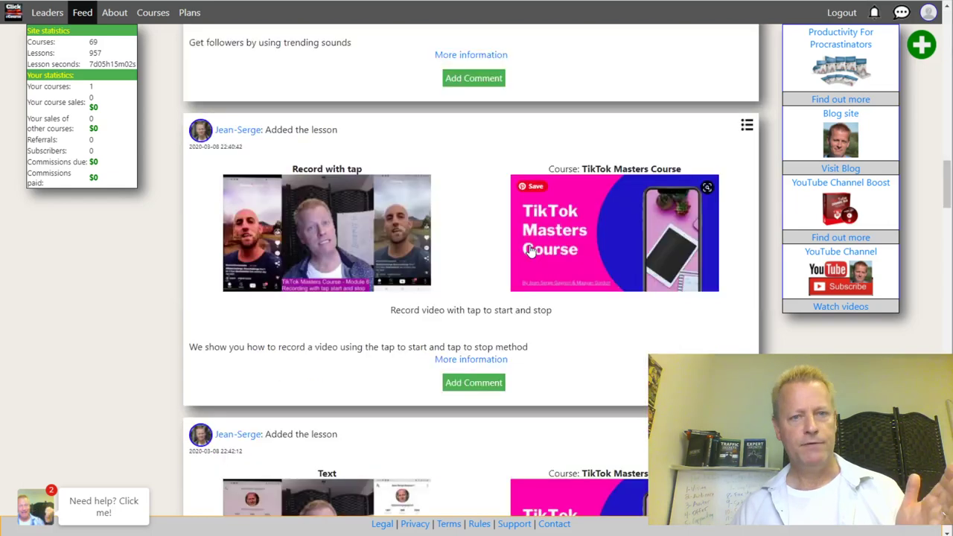
scroll(530, 251, "down", 2)
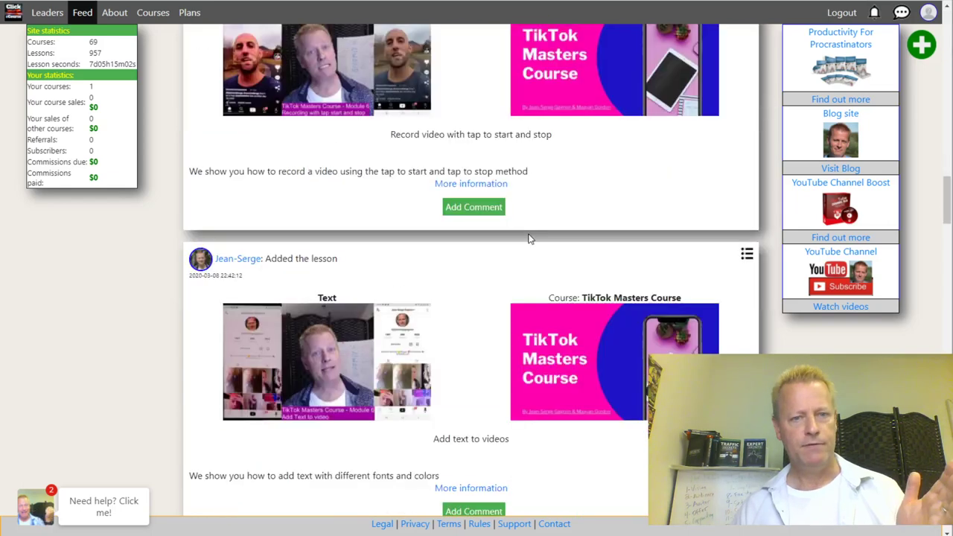
scroll(528, 239, "down", 5)
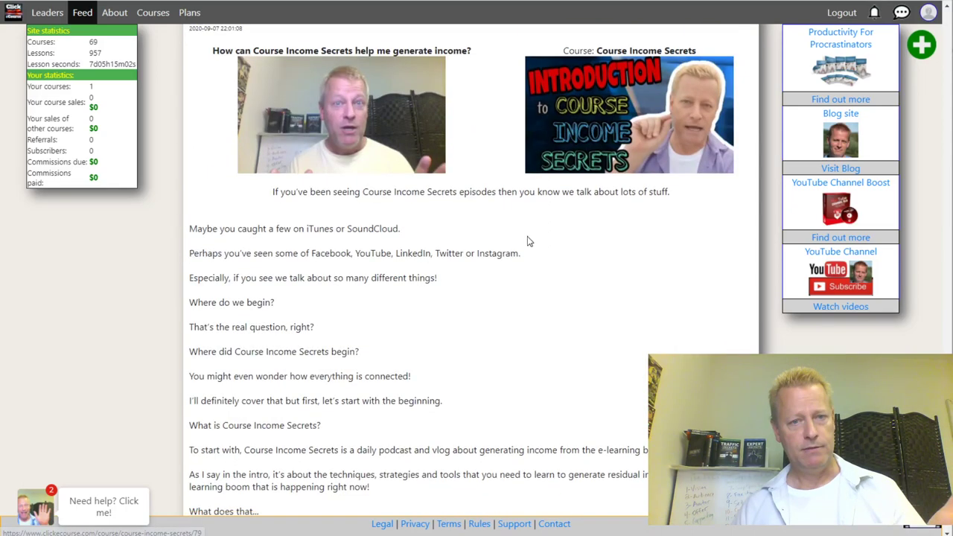
scroll(528, 241, "down", 5)
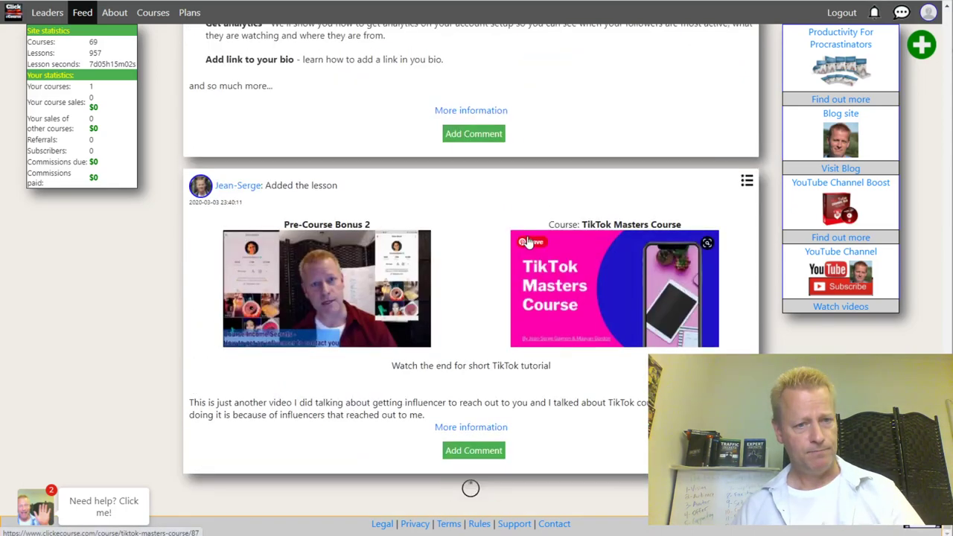
scroll(522, 340, "down", 5)
scroll(522, 340, "up", 5)
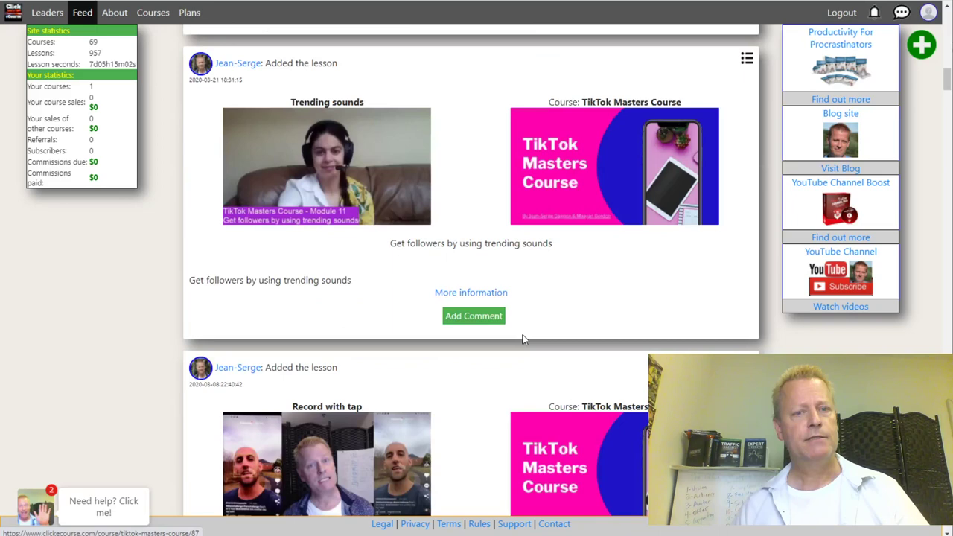
scroll(522, 340, "up", 5)
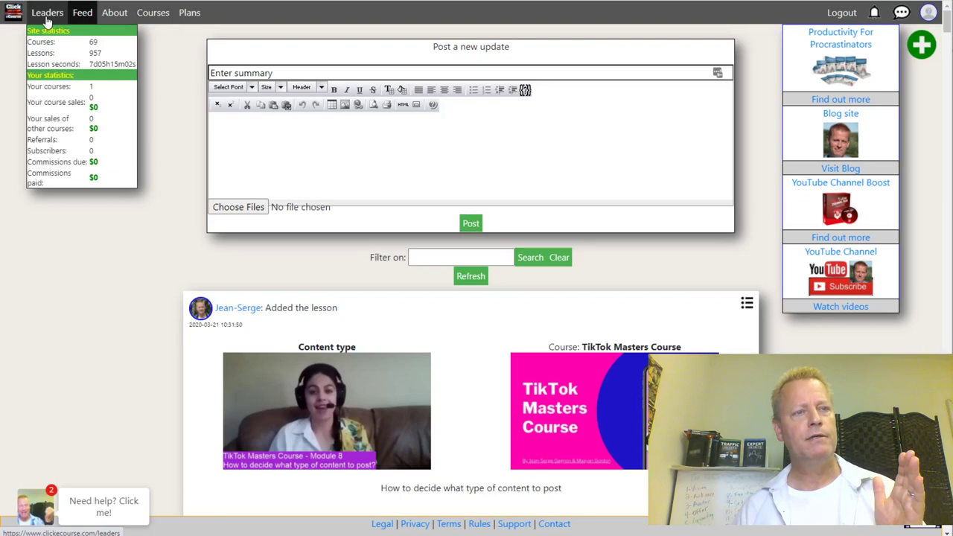
Step: Open Leaders and scroll through the Total Active Points, All Time Points and Leads rankings
left_click(47, 13)
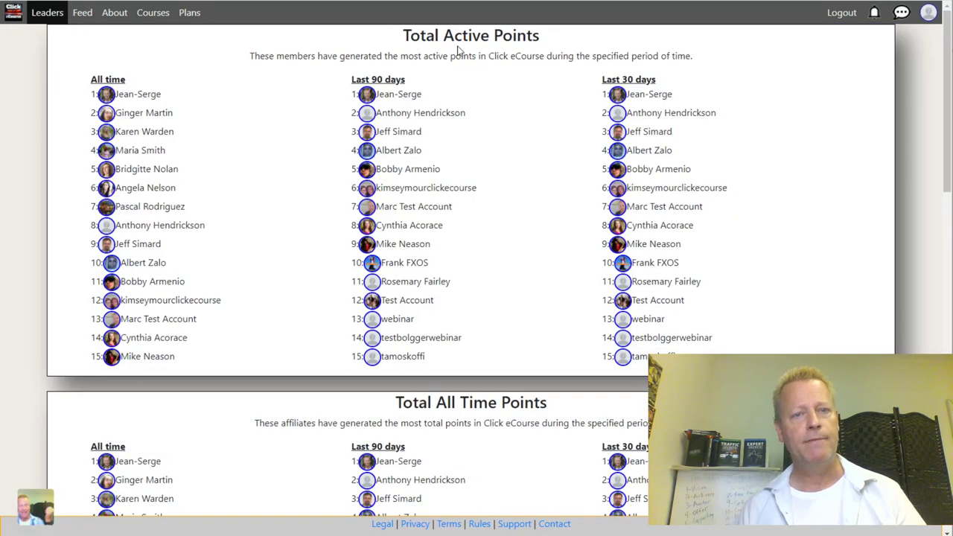
scroll(460, 50, "down", 3)
scroll(502, 206, "down", 5)
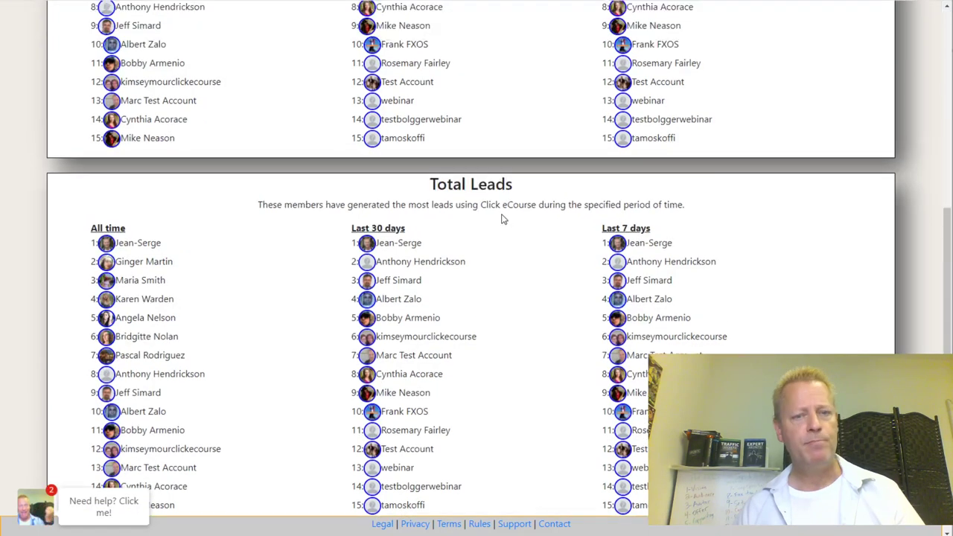
scroll(502, 218, "down", 5)
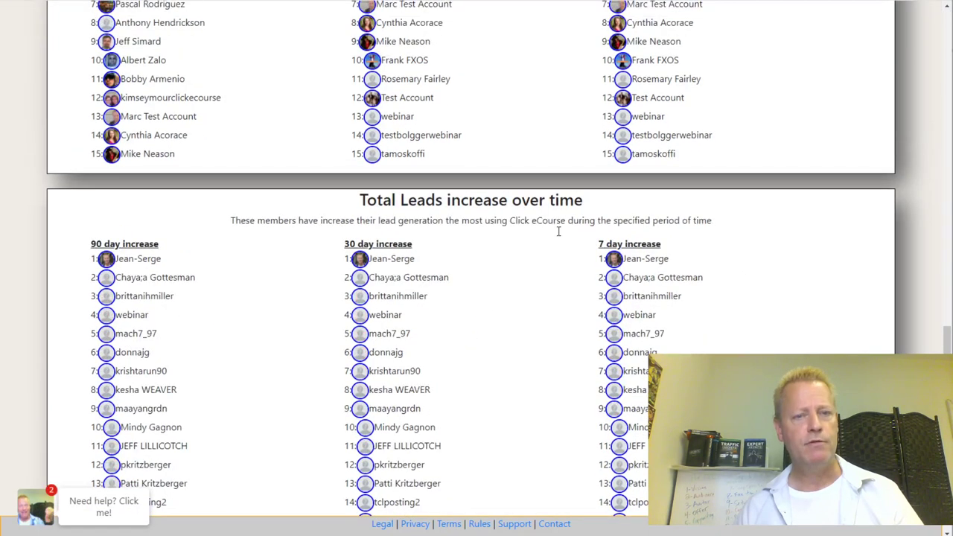
scroll(558, 232, "up", 15)
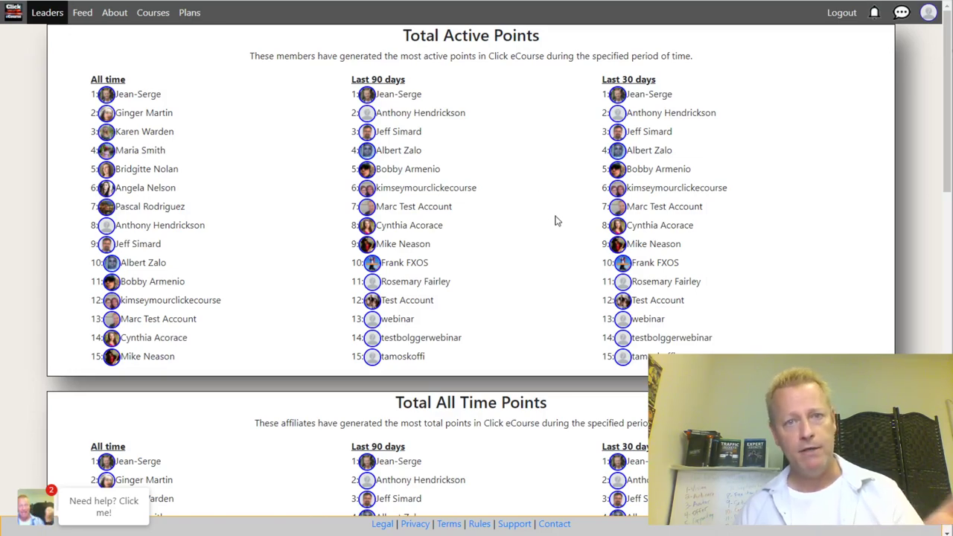
scroll(559, 198, "down", 3)
scroll(559, 198, "down", 10)
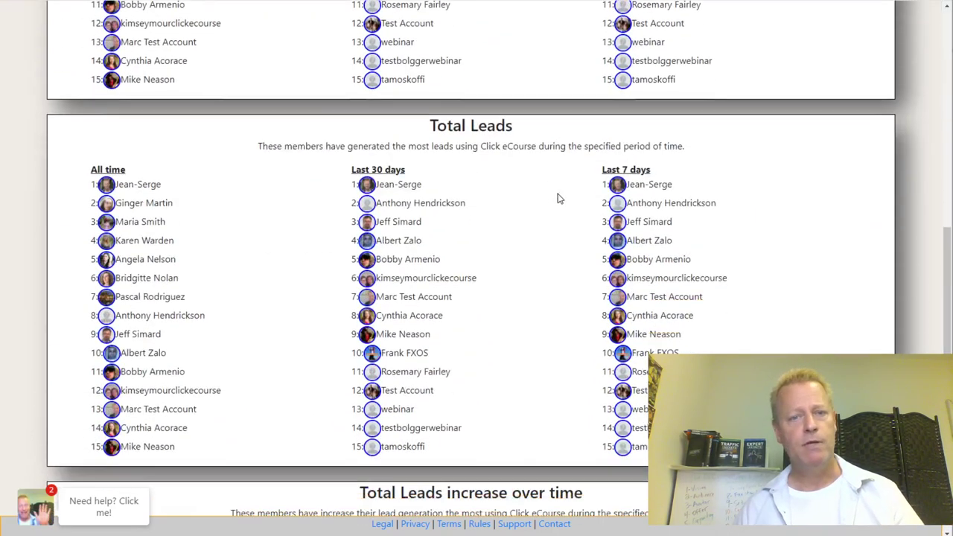
scroll(558, 198, "up", 11)
scroll(558, 196, "up", 3)
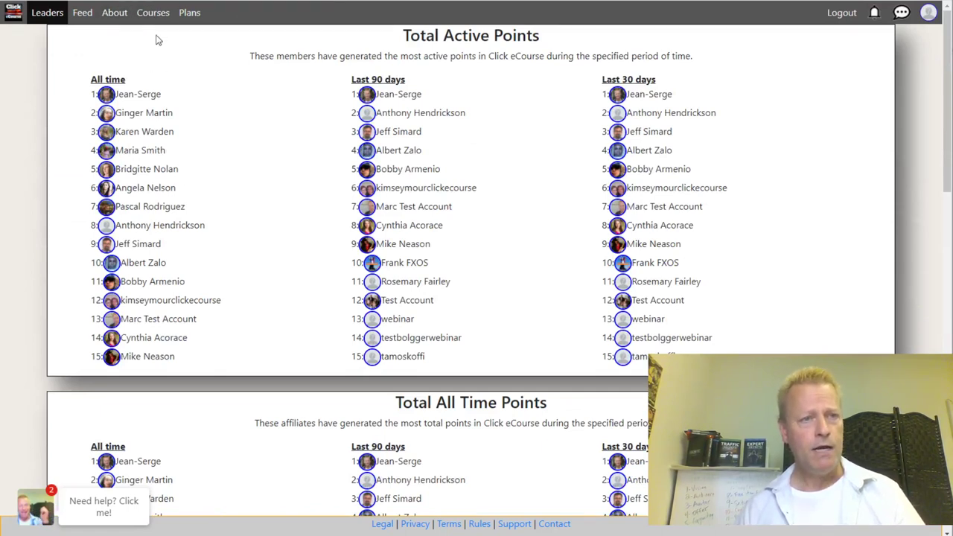
Step: Open the Courses catalog and search it for 'facebook'
left_click(153, 12)
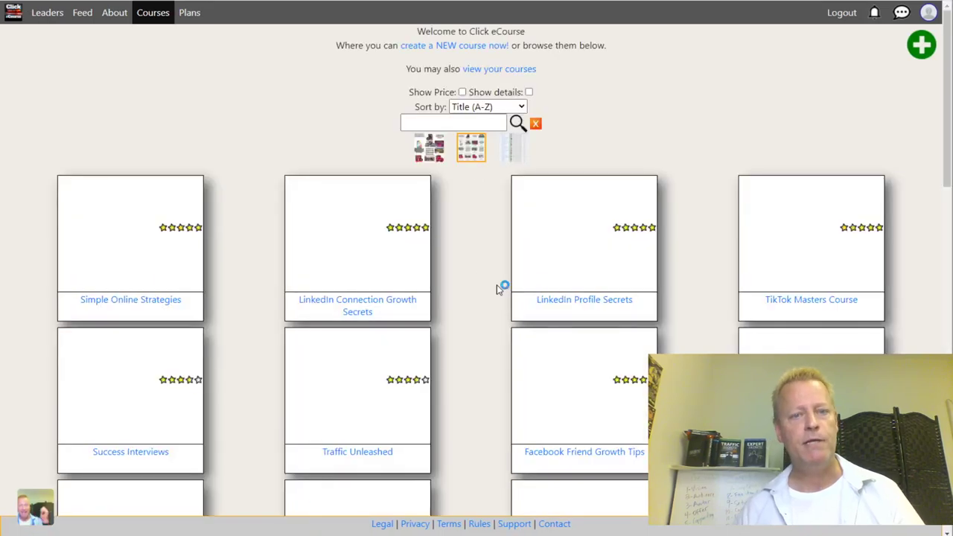
scroll(484, 279, "down", 5)
scroll(479, 277, "down", 5)
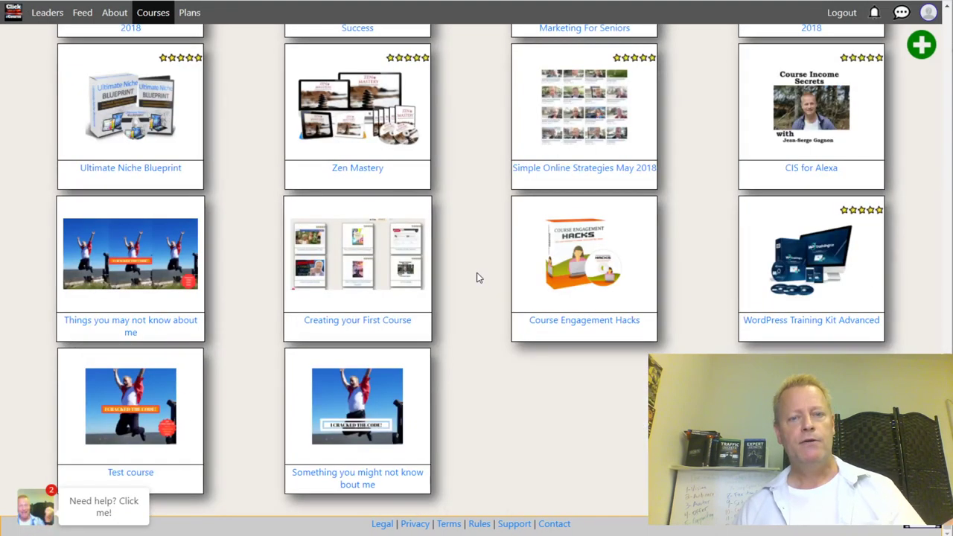
scroll(479, 278, "up", 10)
left_click(440, 123)
type("facebook")
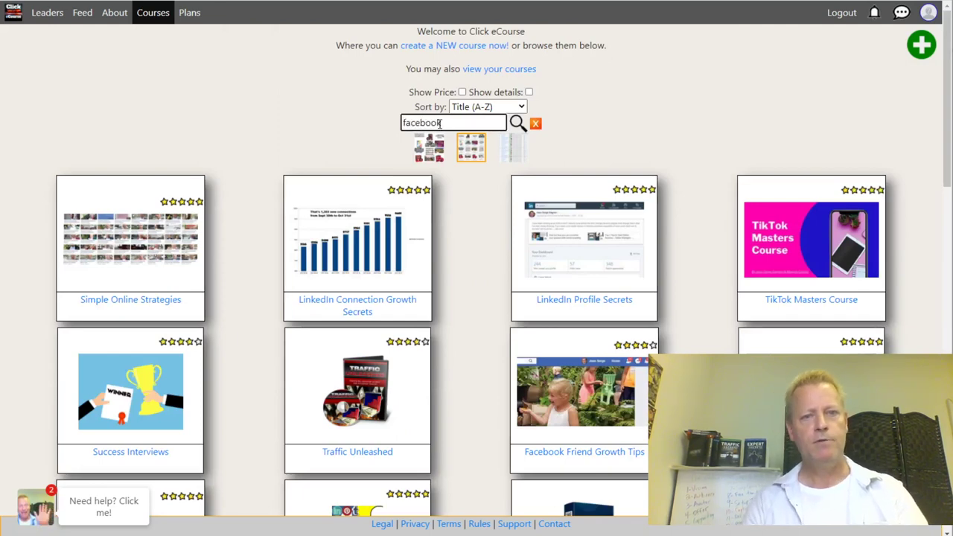
key("Return")
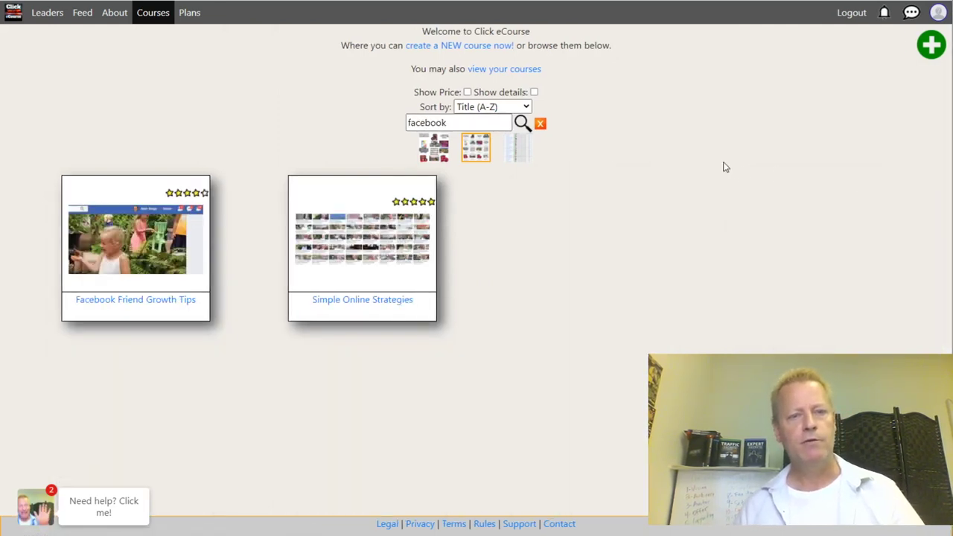
Step: Replace the search term with 'linked' to find LinkedIn courses
double_click(428, 124)
type("linked")
key("Return")
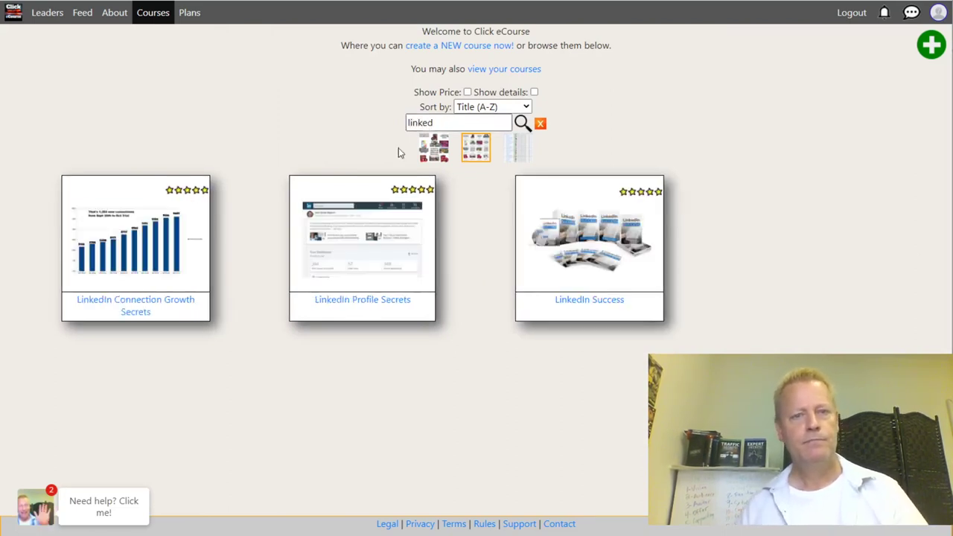
Step: Delete the 'linked' term and reset the search to list all courses
left_click_drag(456, 124, 387, 138)
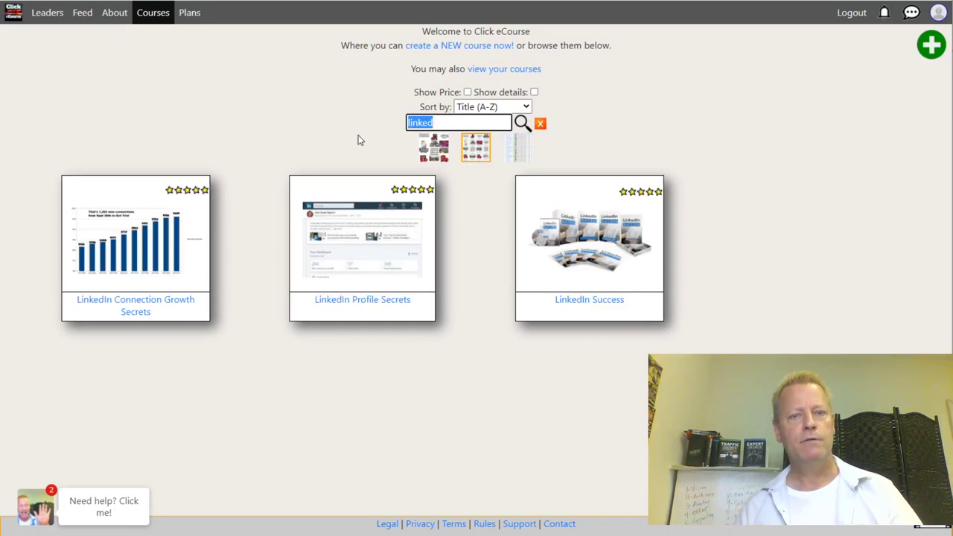
key("BackSpace")
left_click(544, 124)
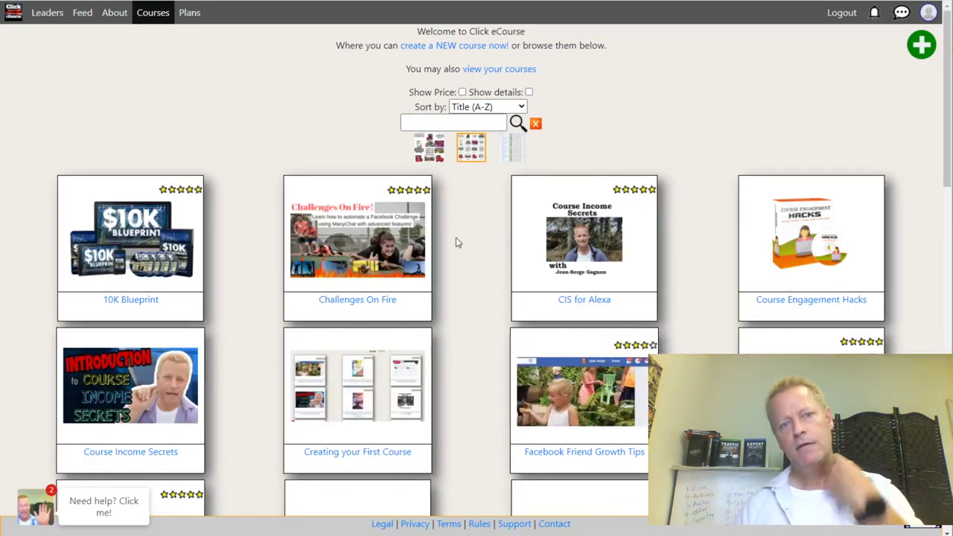
Step: Turn on Show Price, browse the priced catalog, and open the $7 List Building Profit course
left_click(461, 93)
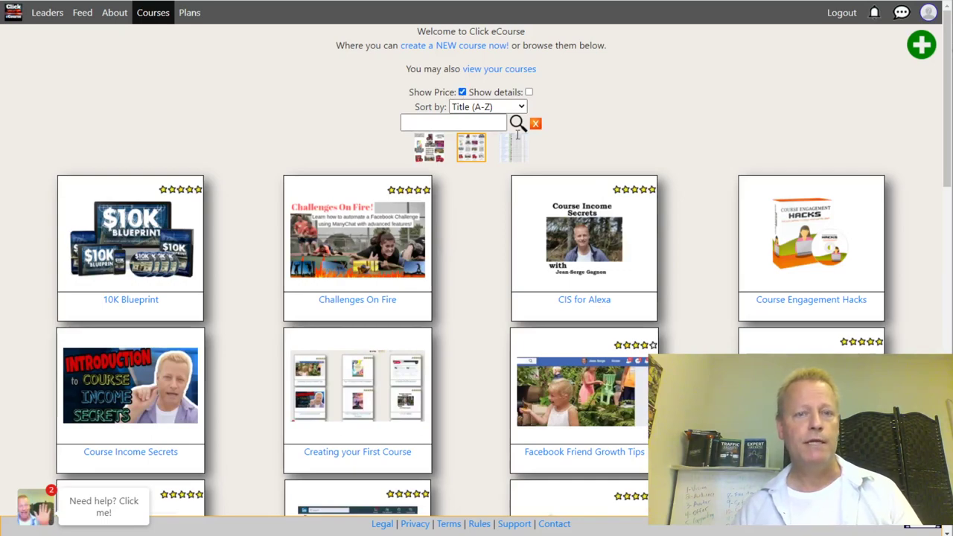
scroll(680, 265, "down", 5)
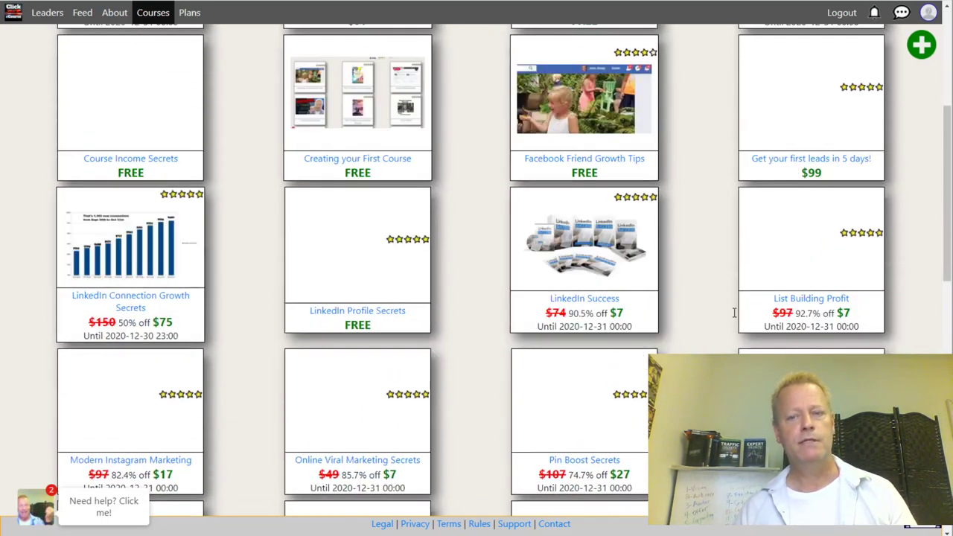
scroll(496, 333, "down", 4)
scroll(496, 333, "up", 8)
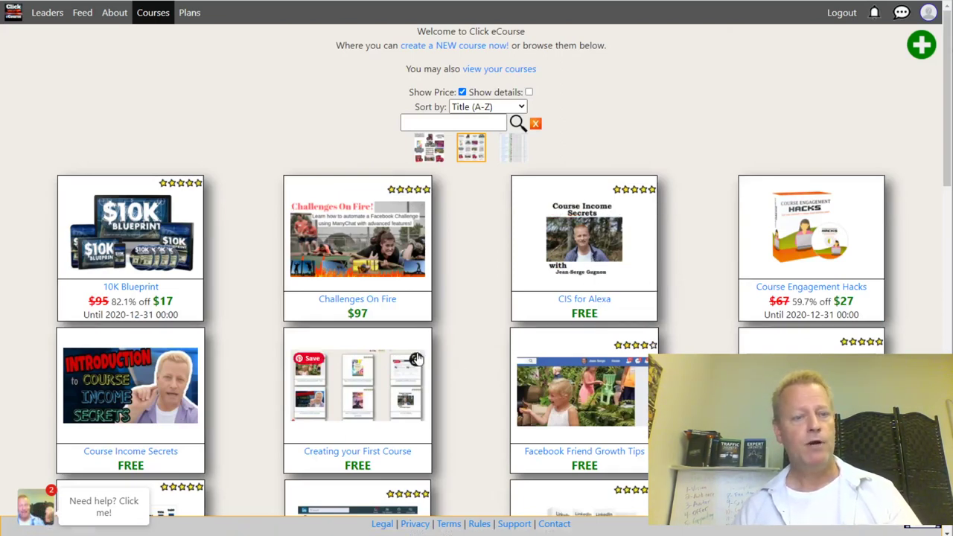
scroll(220, 422, "down", 3)
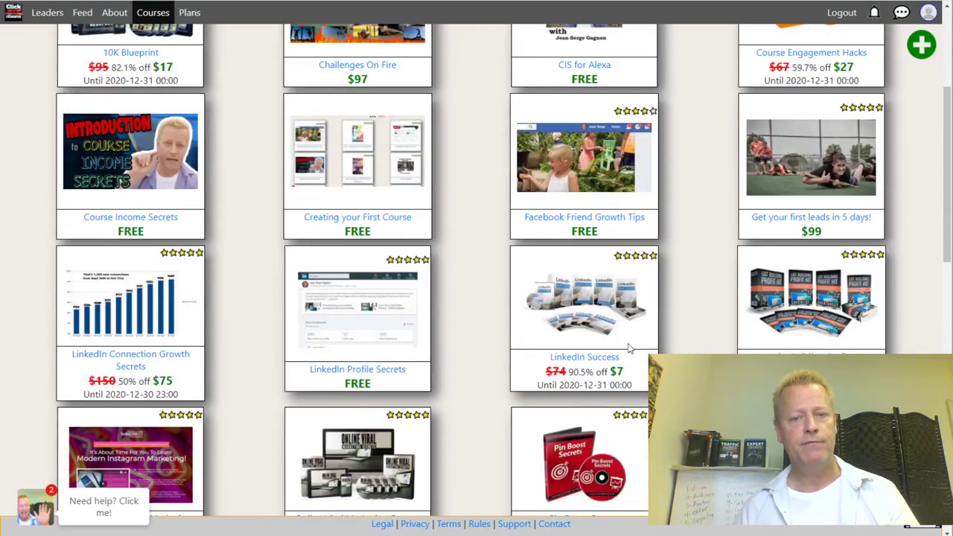
left_click(816, 330)
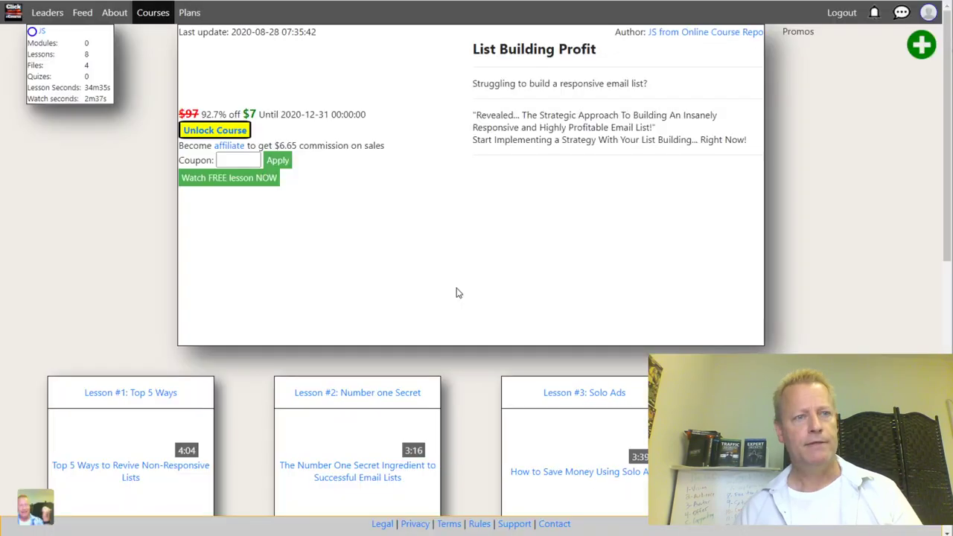
scroll(263, 352, "down", 3)
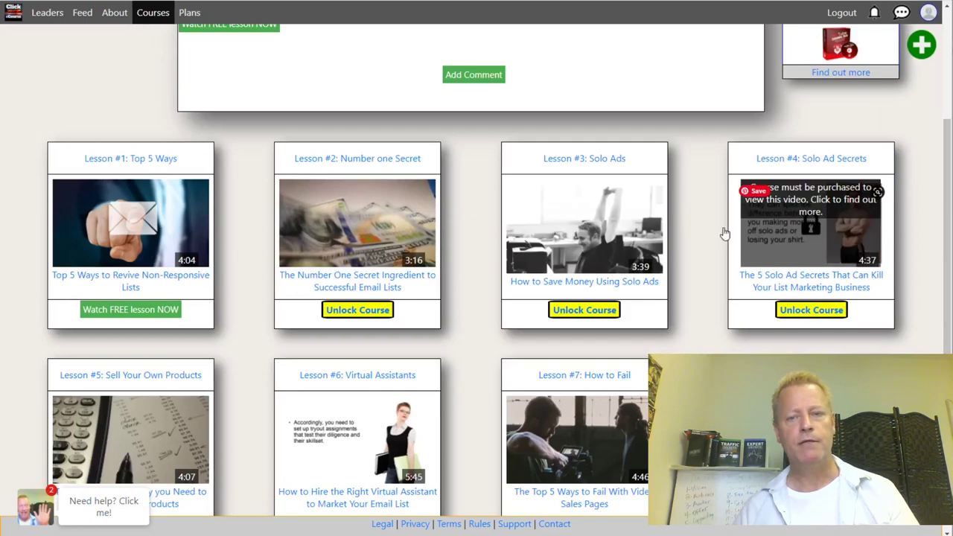
scroll(635, 276, "up", 3)
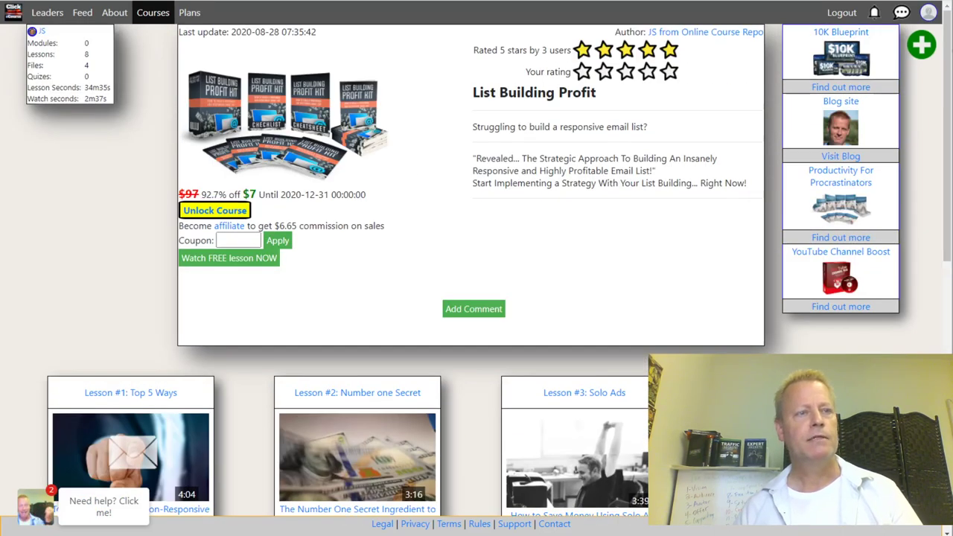
Step: Open Plans and highlight the features every plan includes and those the Free plan adds
left_click(189, 15)
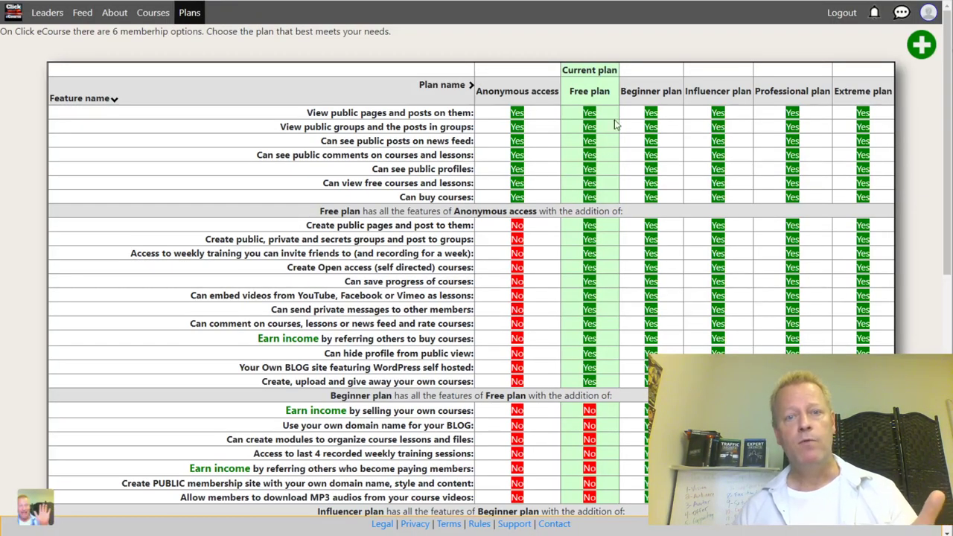
scroll(744, 231, "down", 4)
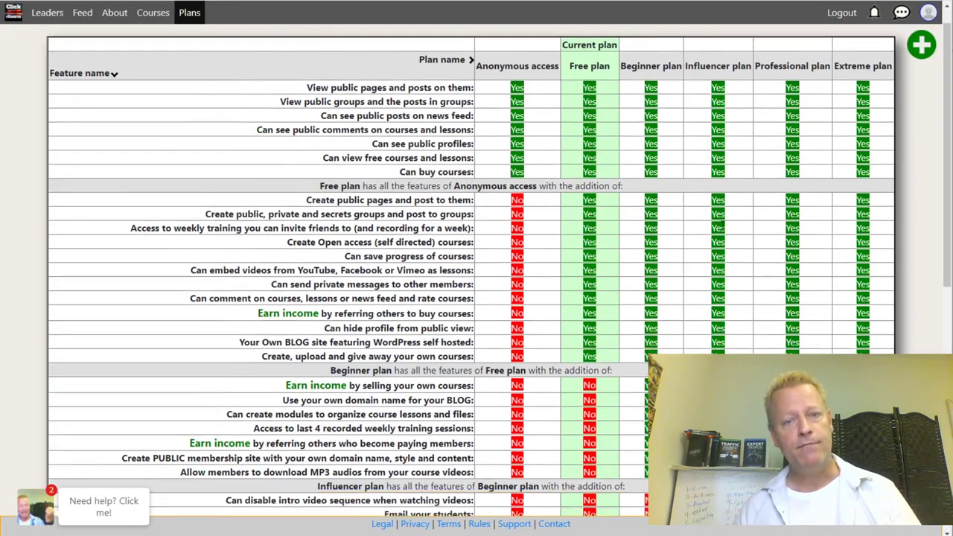
scroll(727, 226, "up", 4)
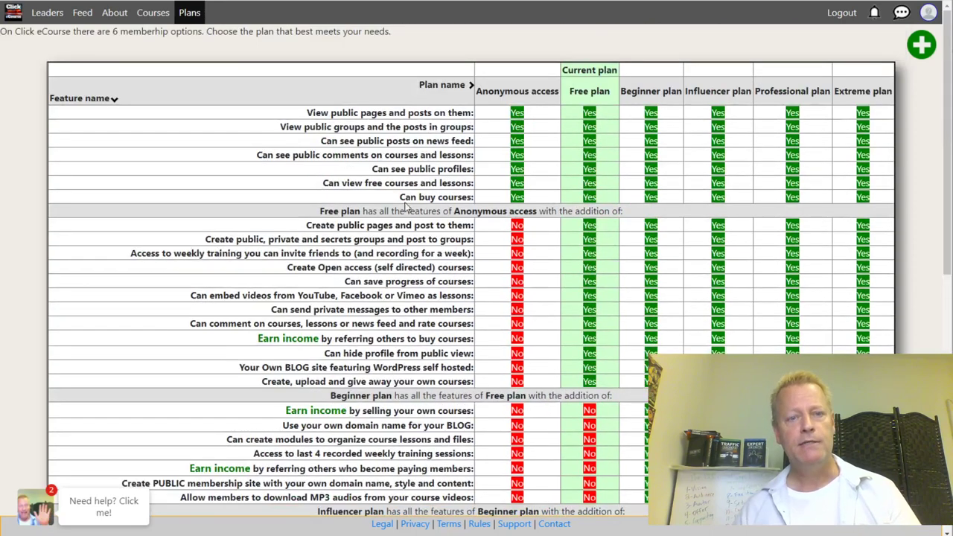
left_click_drag(407, 113, 387, 183)
left_click(406, 225)
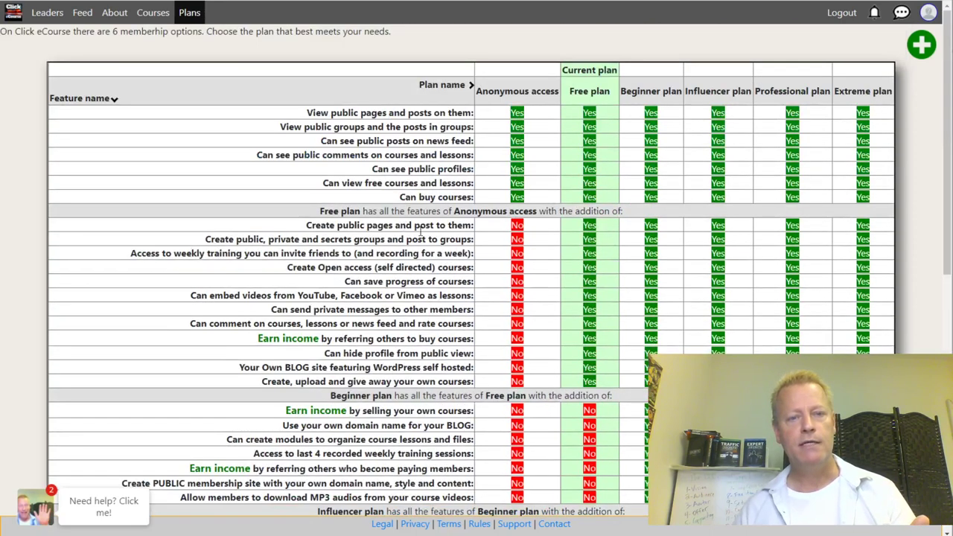
left_click_drag(403, 225, 422, 379)
left_click(415, 320)
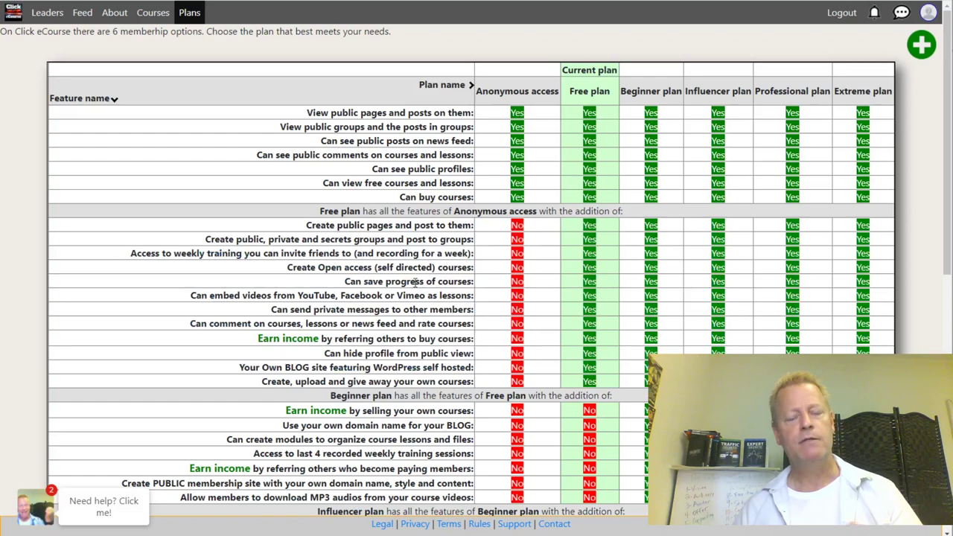
Step: Scroll down the plan comparison table to the pricing rows
scroll(427, 295, "down", 3)
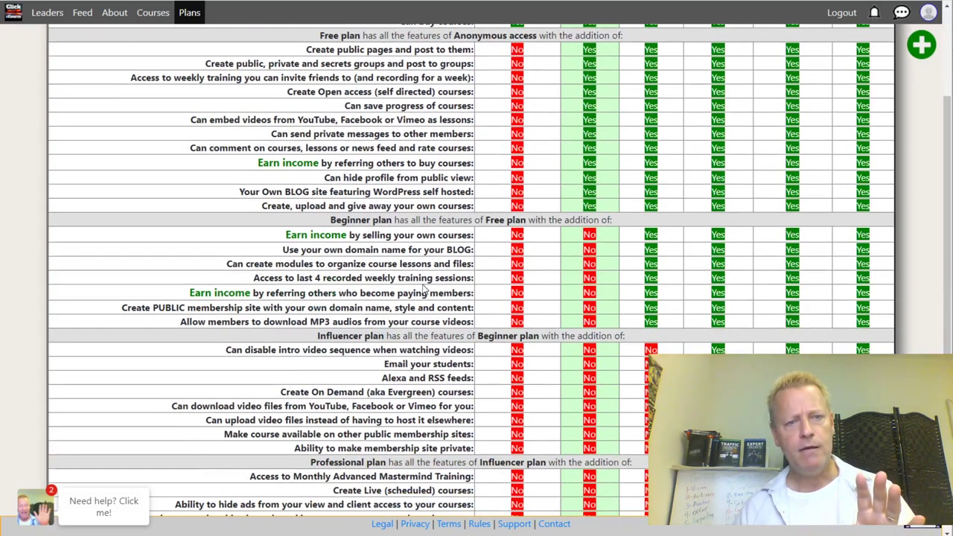
scroll(419, 285, "up", 2)
scroll(419, 293, "up", 1)
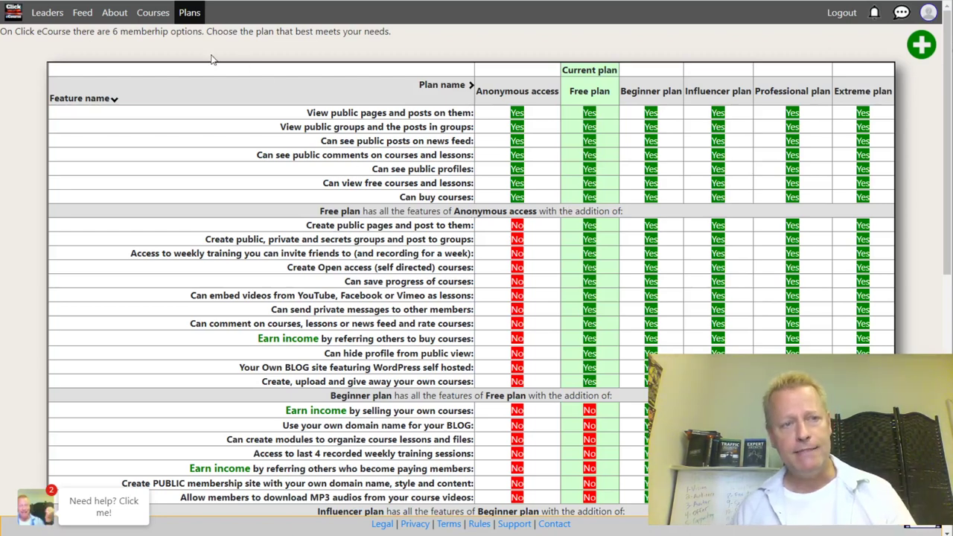
scroll(396, 225, "down", 2)
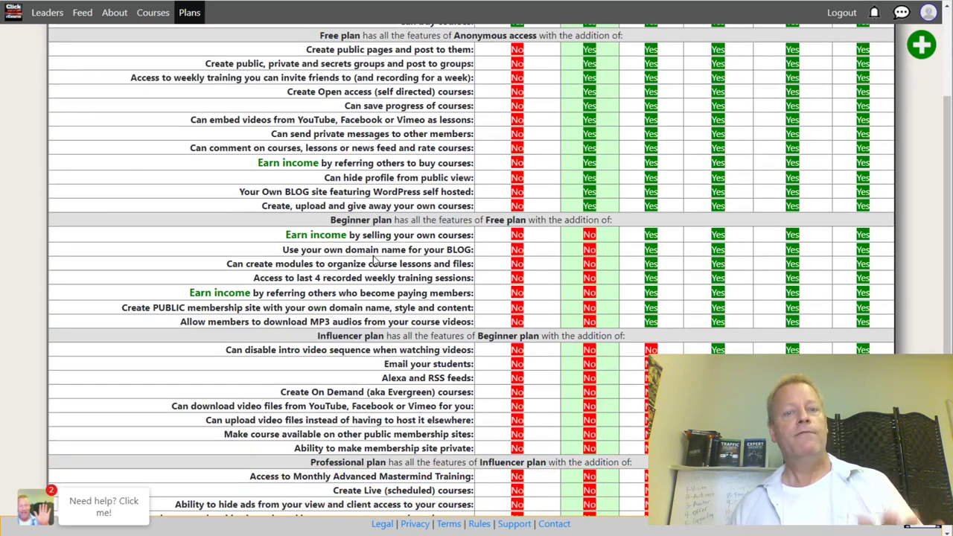
scroll(402, 268, "down", 1)
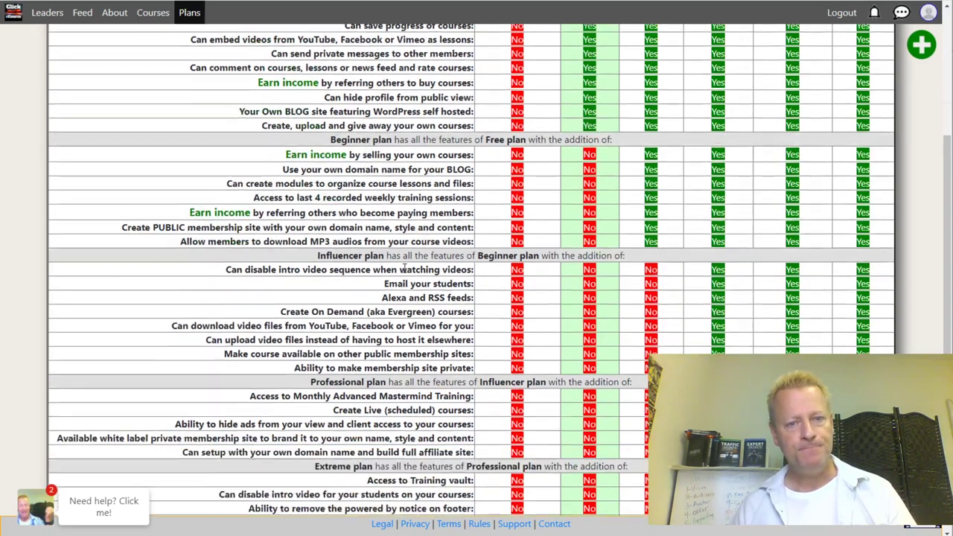
scroll(437, 264, "down", 1)
scroll(438, 264, "down", 1)
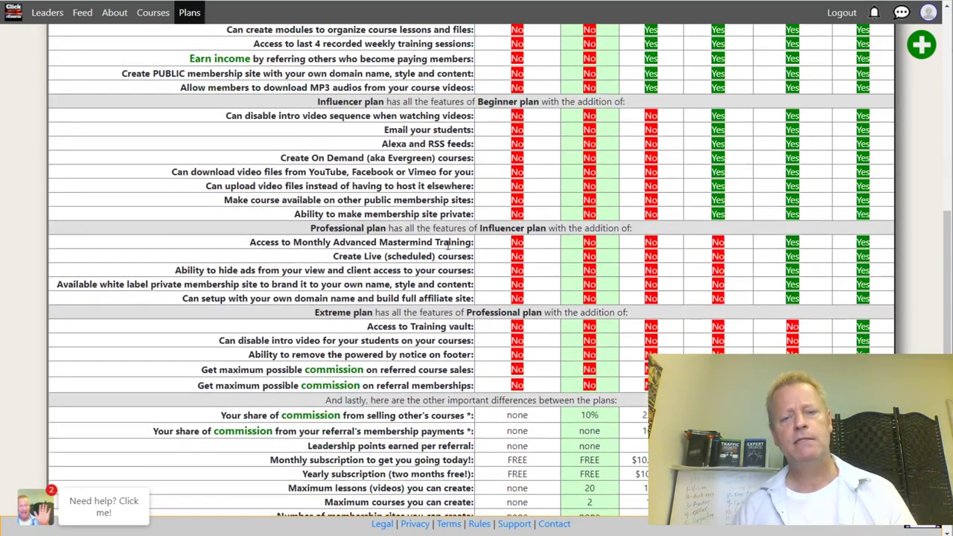
scroll(447, 242, "down", 1)
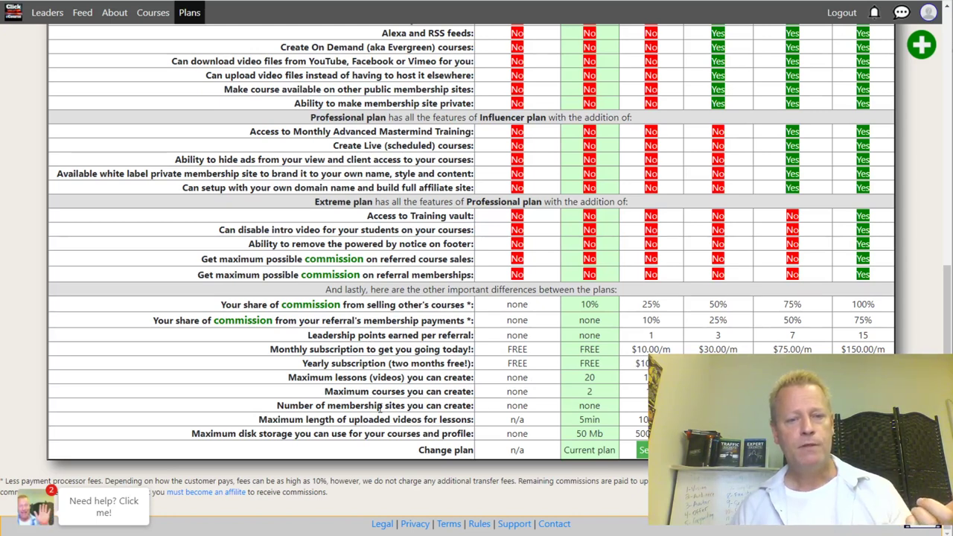
left_click_drag(376, 392, 589, 392)
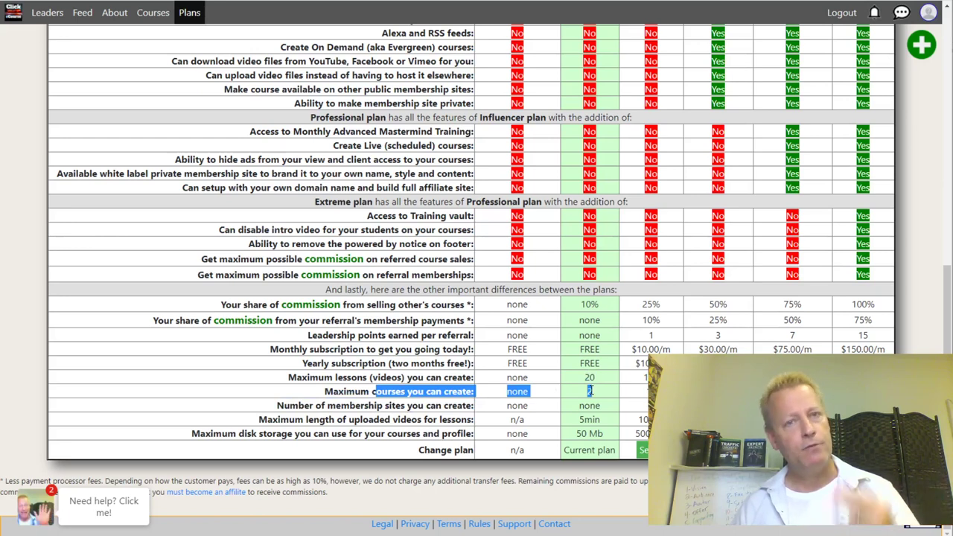
left_click_drag(642, 392, 662, 392)
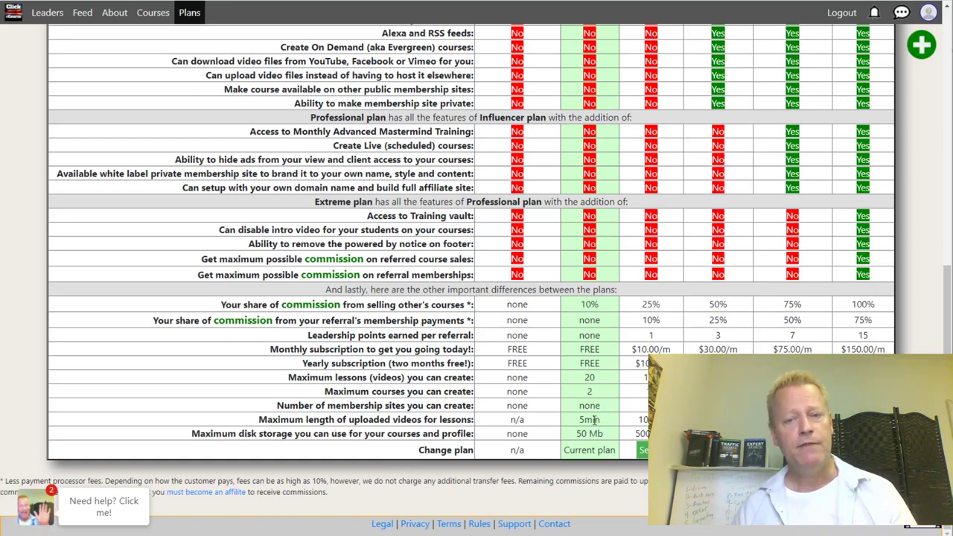
left_click_drag(349, 415, 419, 402)
left_click(497, 415)
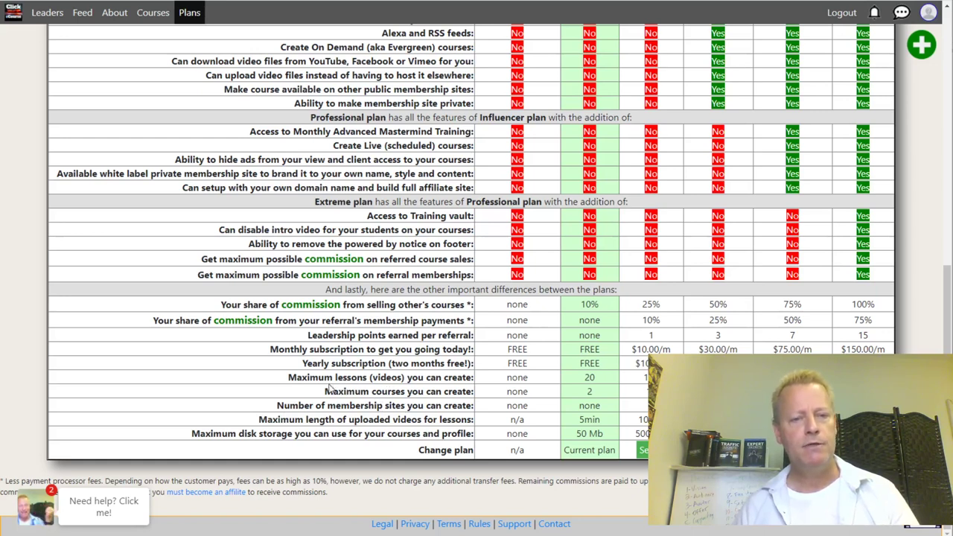
left_click_drag(313, 378, 603, 380)
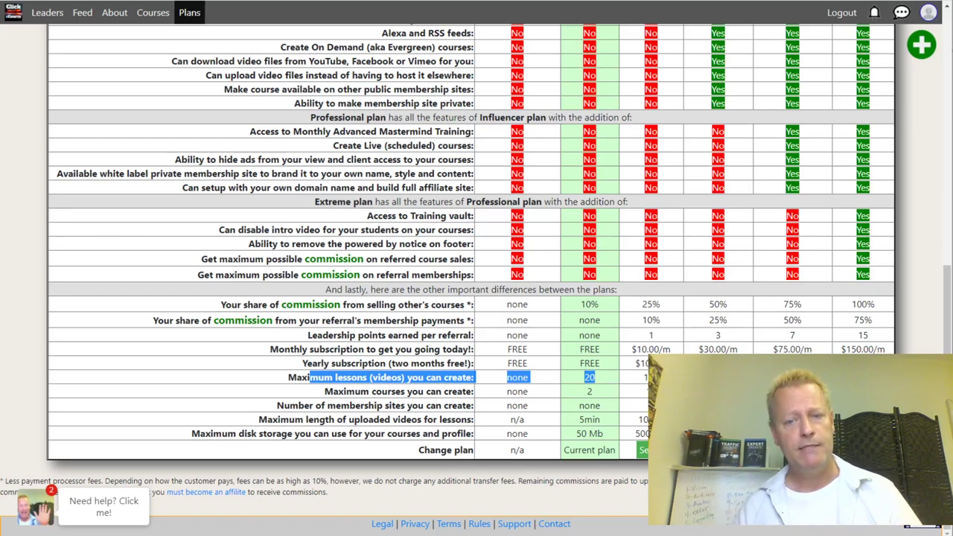
left_click(542, 364)
left_click_drag(386, 312, 392, 367)
left_click(407, 380)
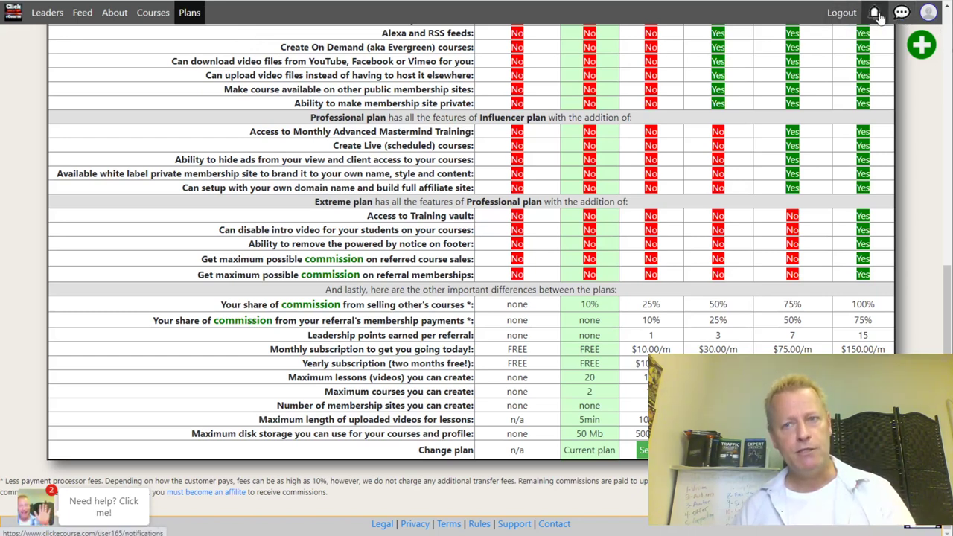
left_click(875, 17)
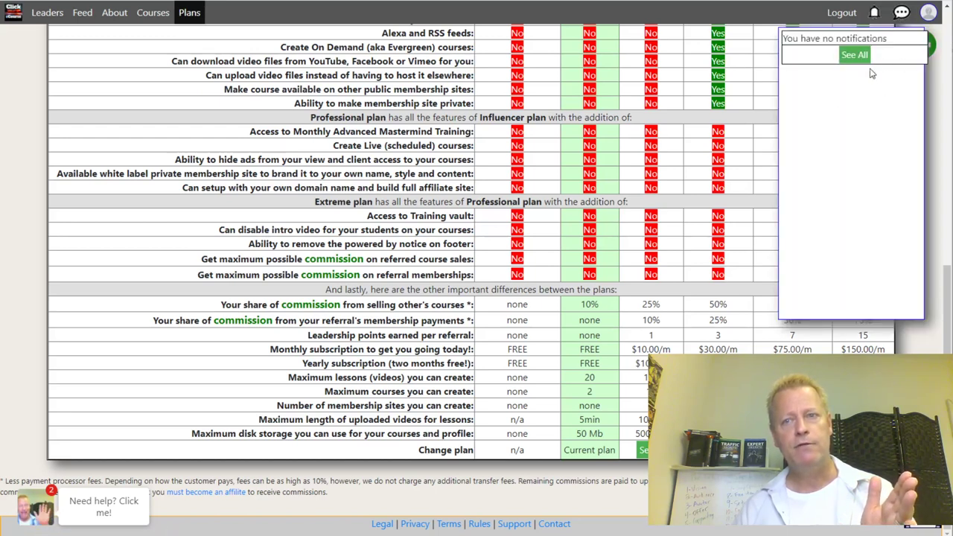
left_click(877, 15)
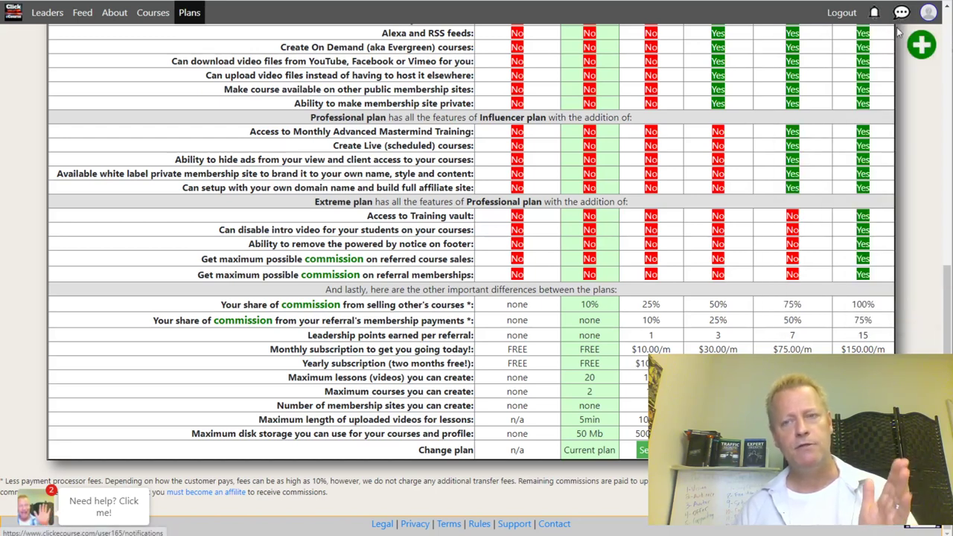
left_click(901, 14)
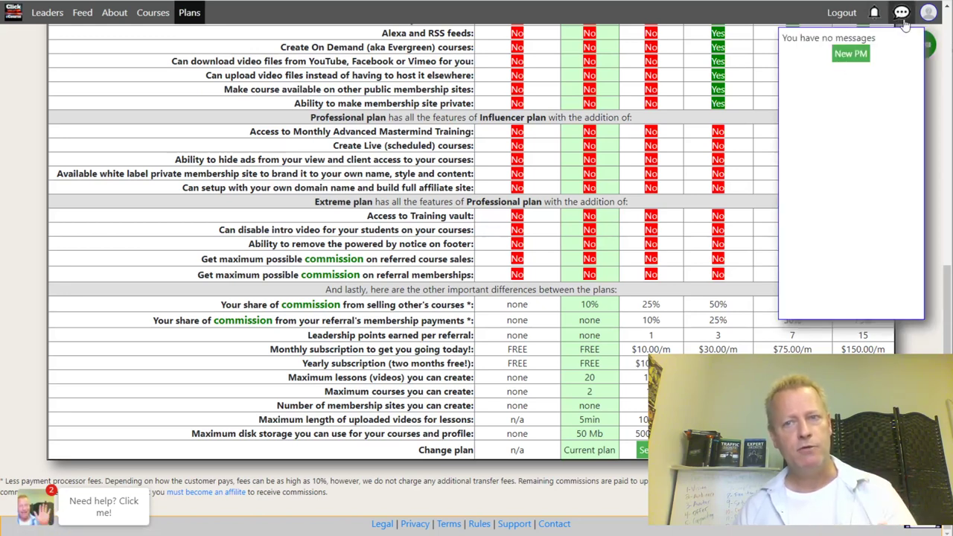
left_click(900, 15)
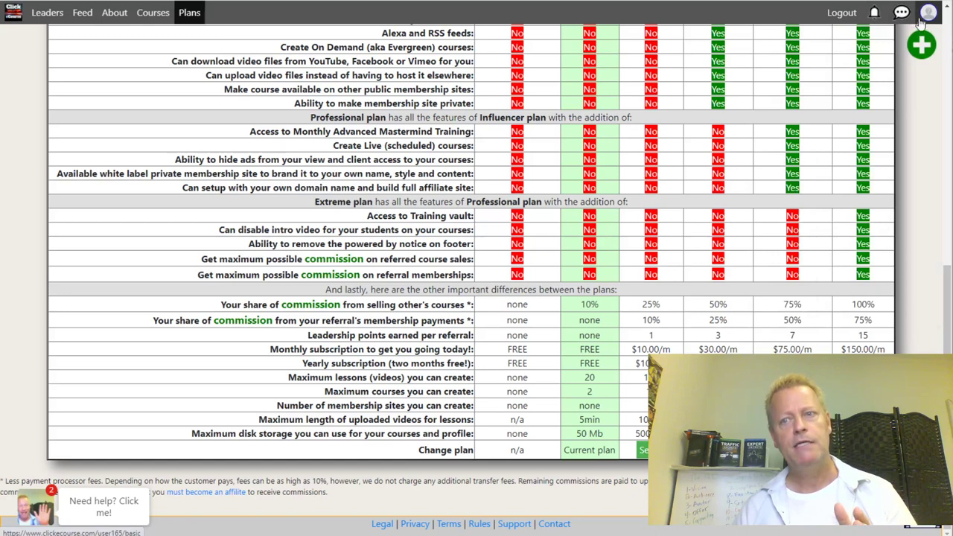
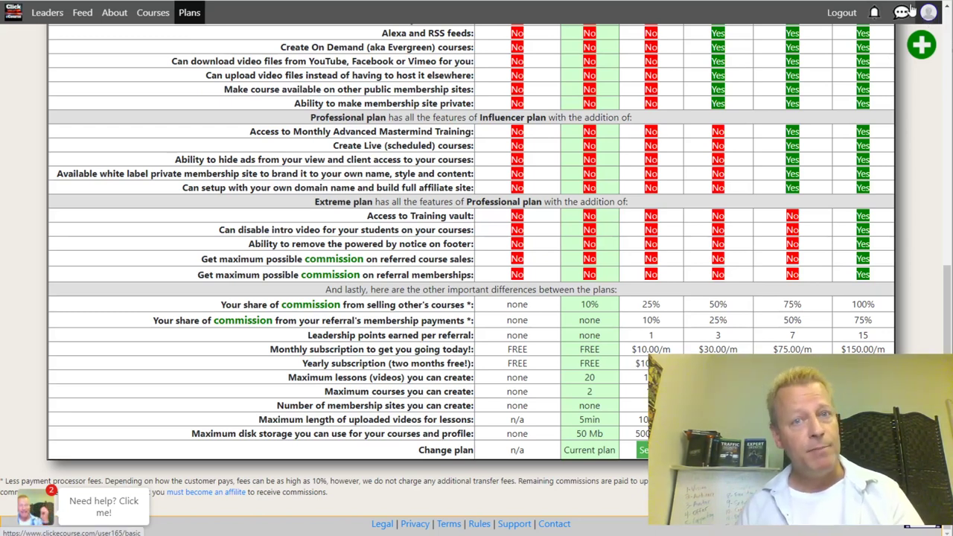
Step: Choose 'I CRACKED THE CODE!.png' from the images folder as the new profile picture
left_click(927, 16)
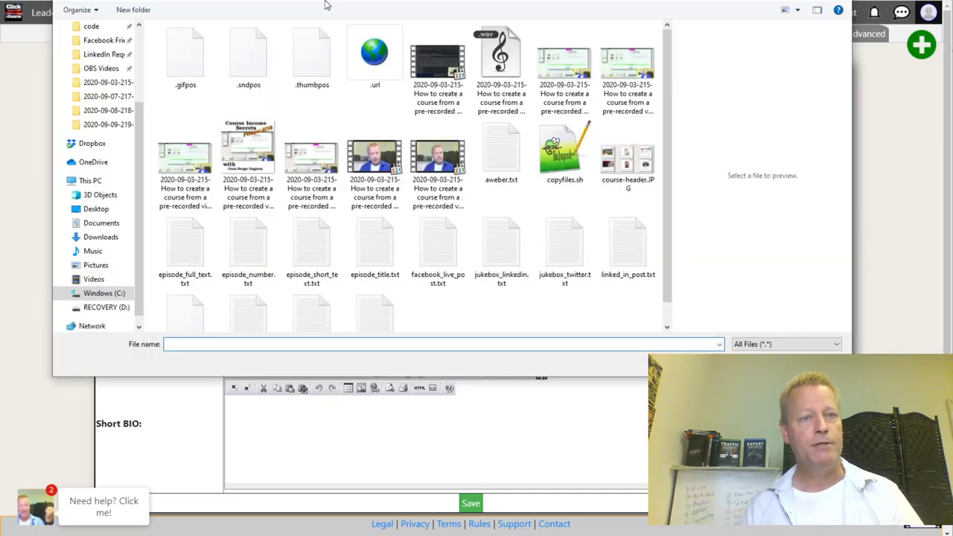
key("alt+Up")
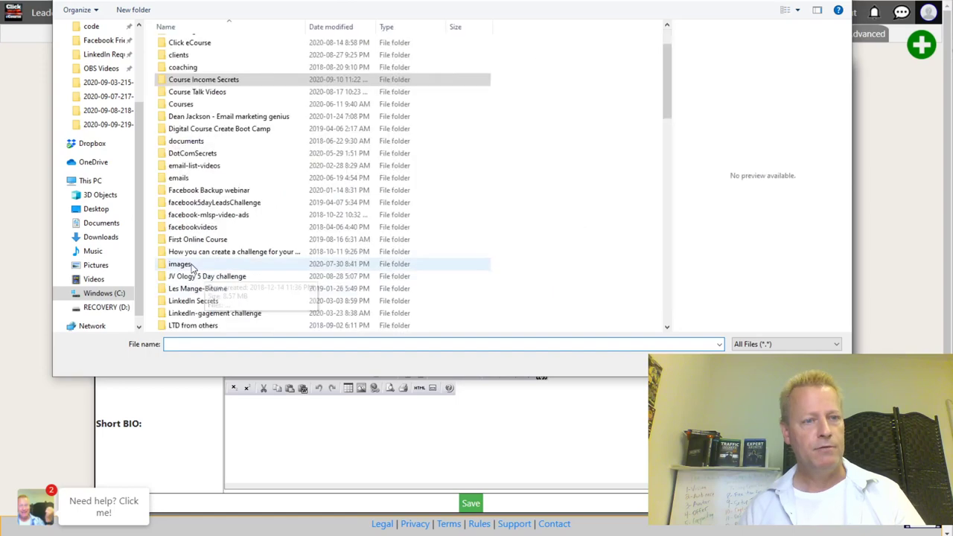
double_click(180, 264)
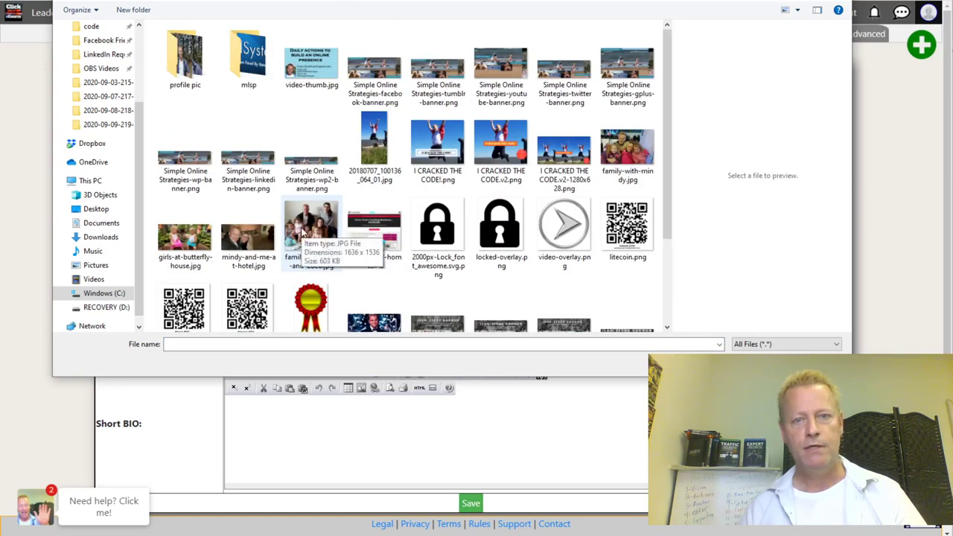
double_click(440, 145)
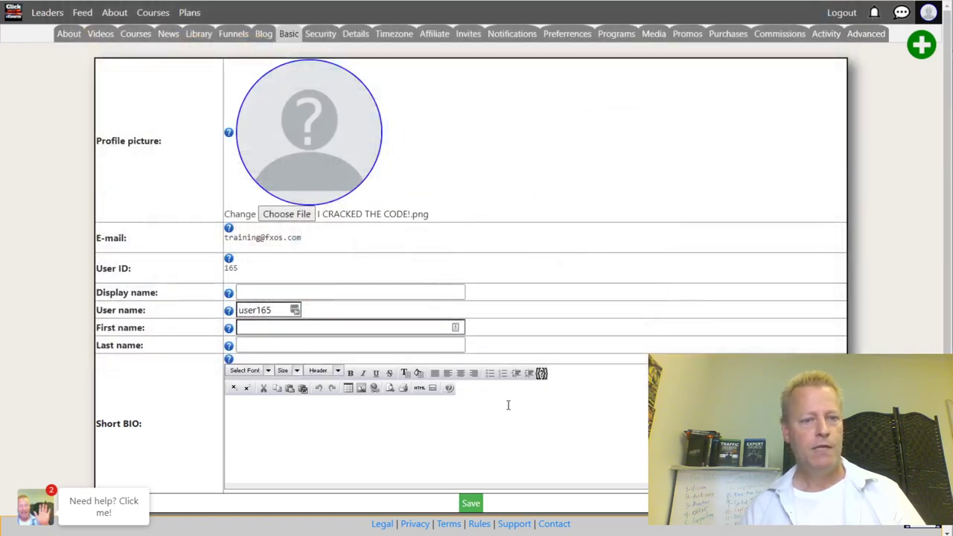
Step: Set the display name to 'Testing site', first name to Test and last name to Site
left_click(249, 291)
type("Jean-Serge ")
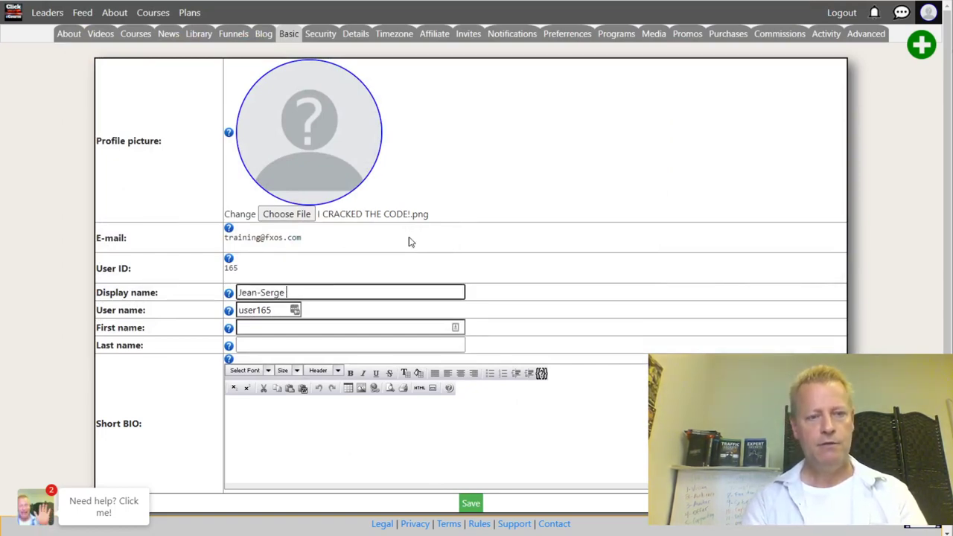
type("Test")
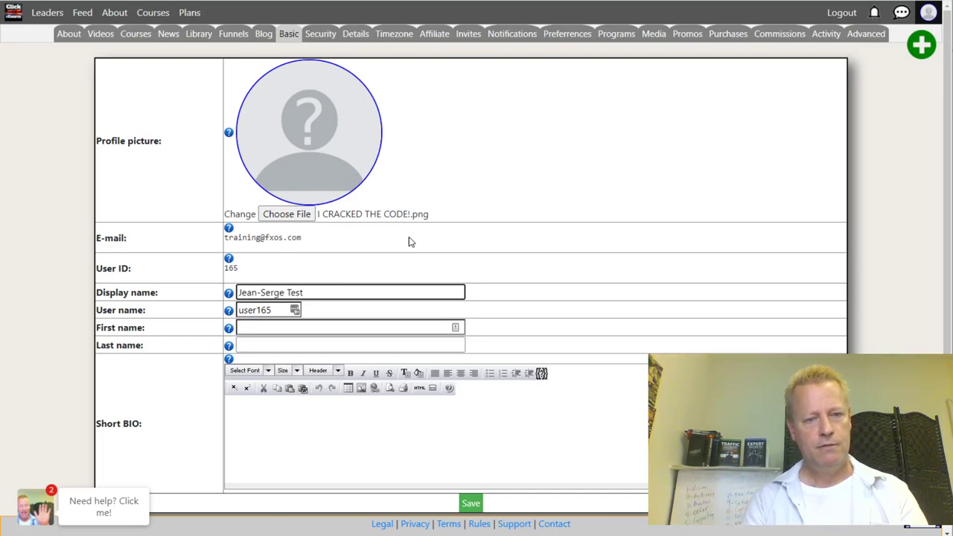
triple_click(318, 287)
type("Tes")
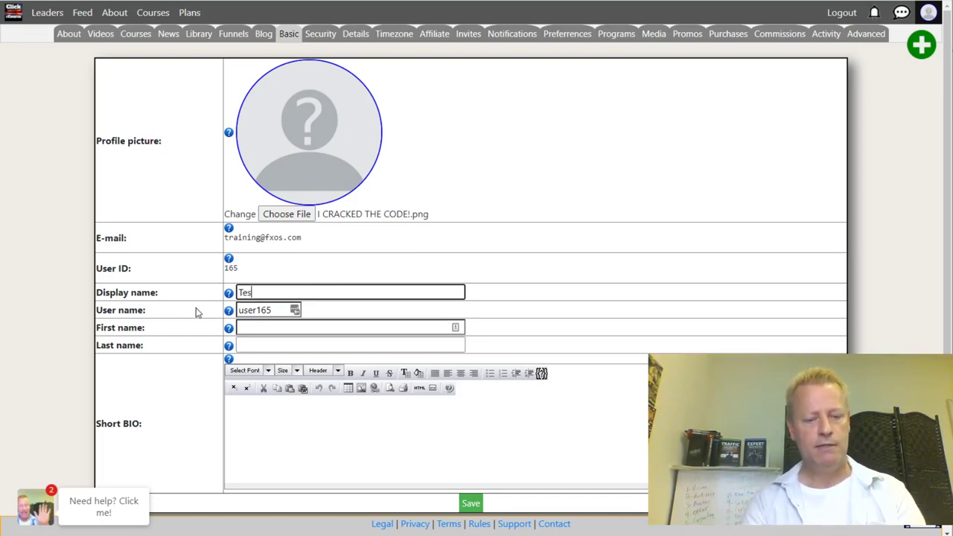
type("ting site")
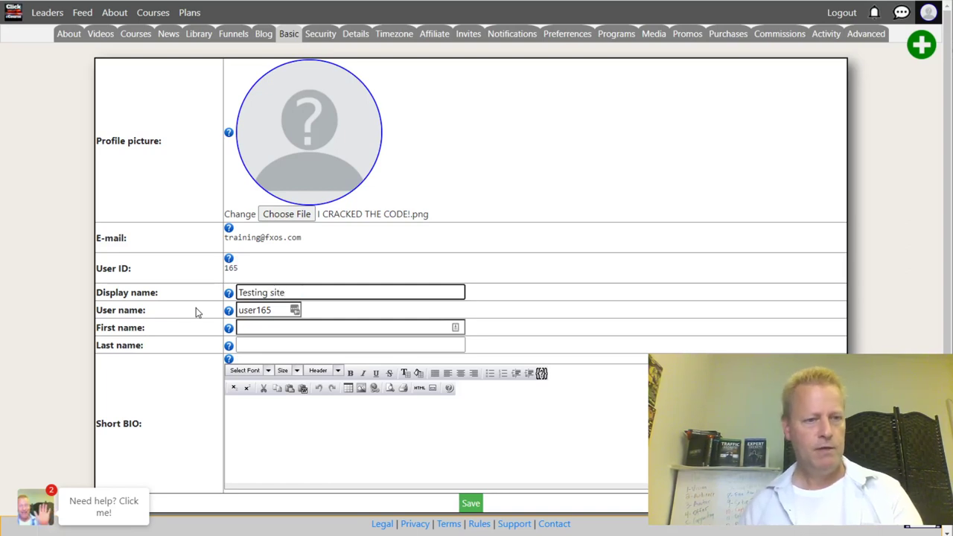
left_click(250, 328)
type("Test")
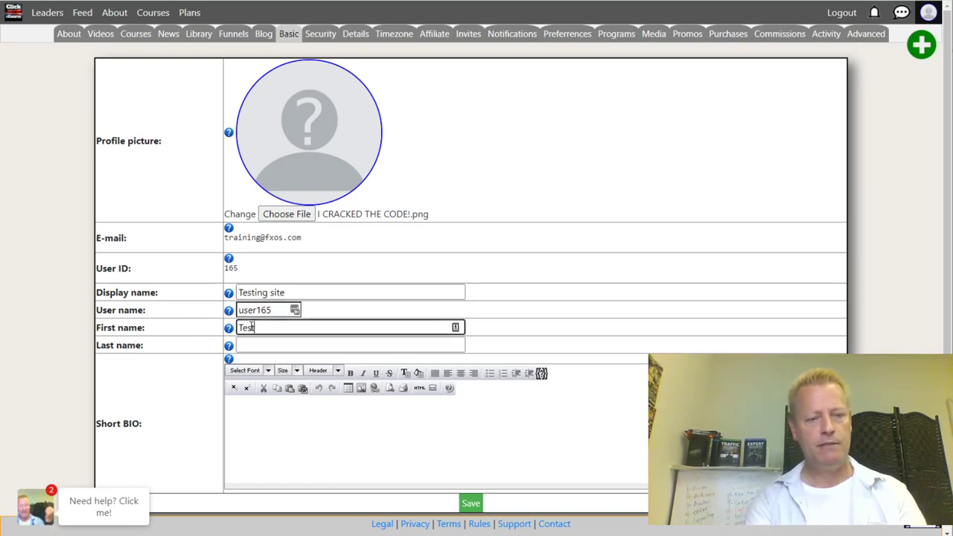
left_click(285, 344)
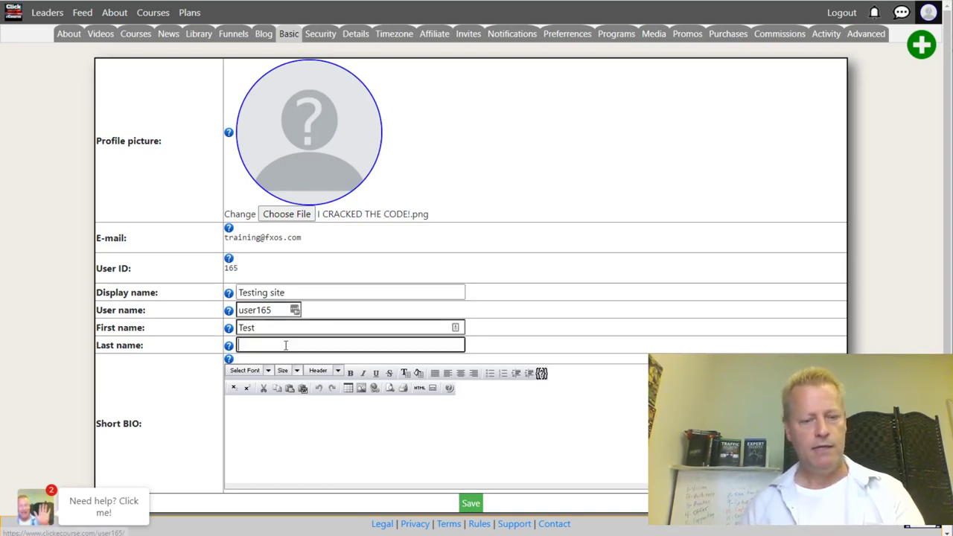
type("Site")
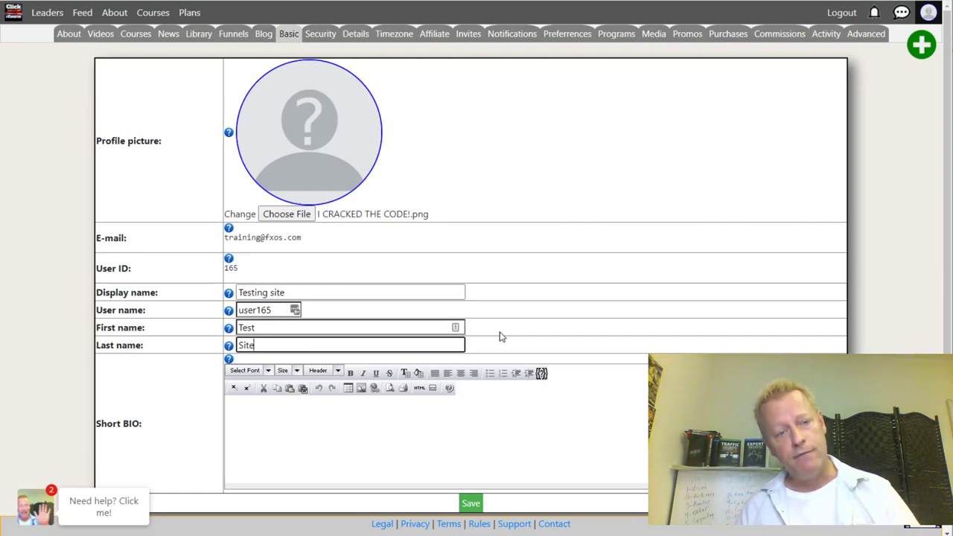
Step: Replace the default user name with 'testsite'
double_click(265, 309)
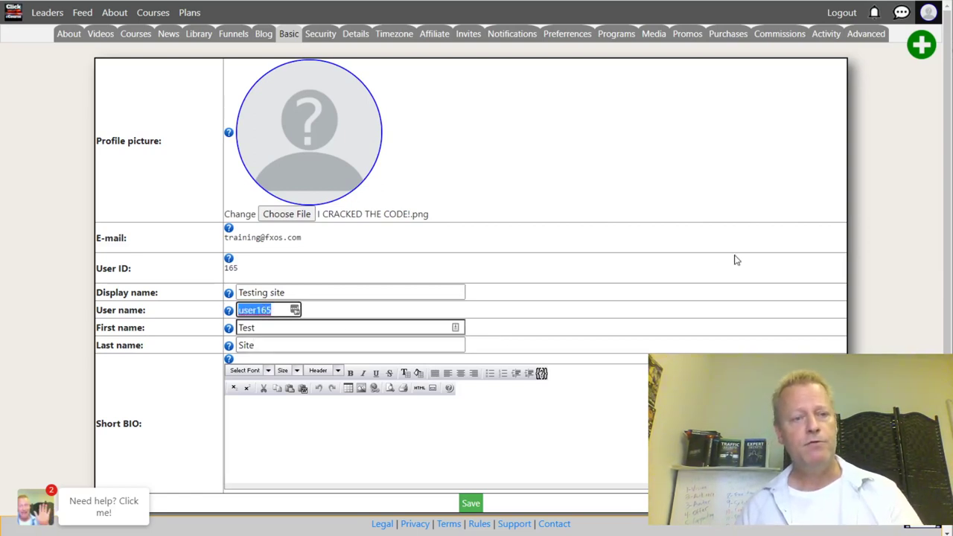
type("testsite")
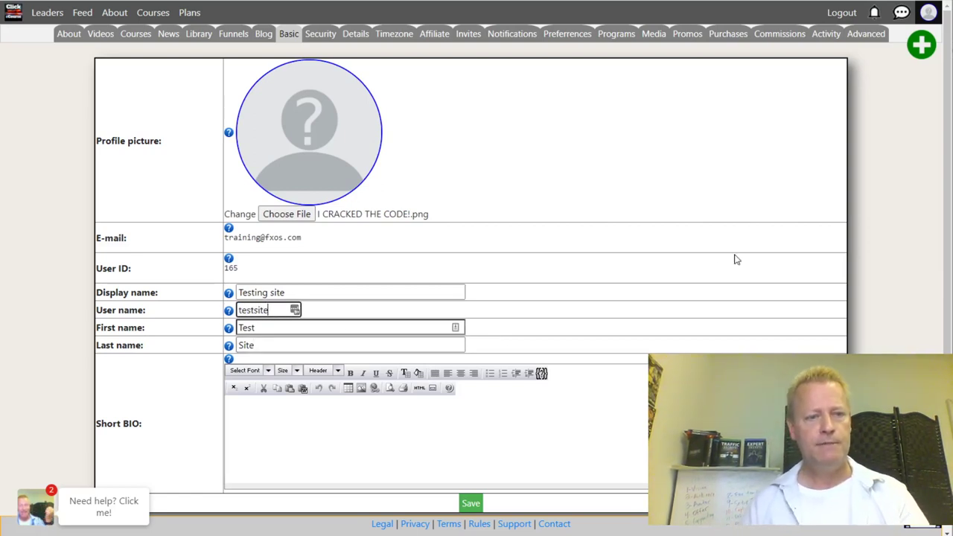
left_click(450, 295)
left_click(320, 437)
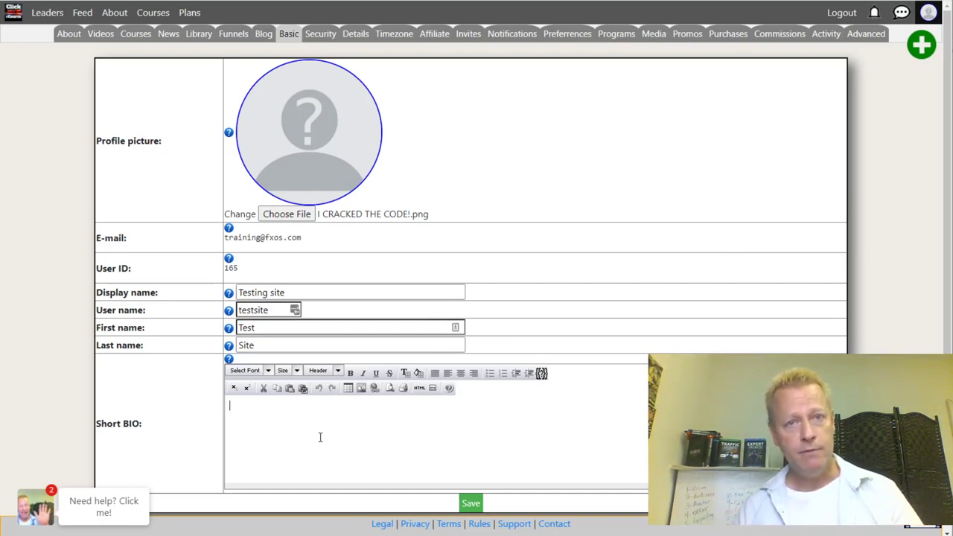
Step: Write the short bio 'This is just a test account to create a course' and save the profile
left_click(320, 437)
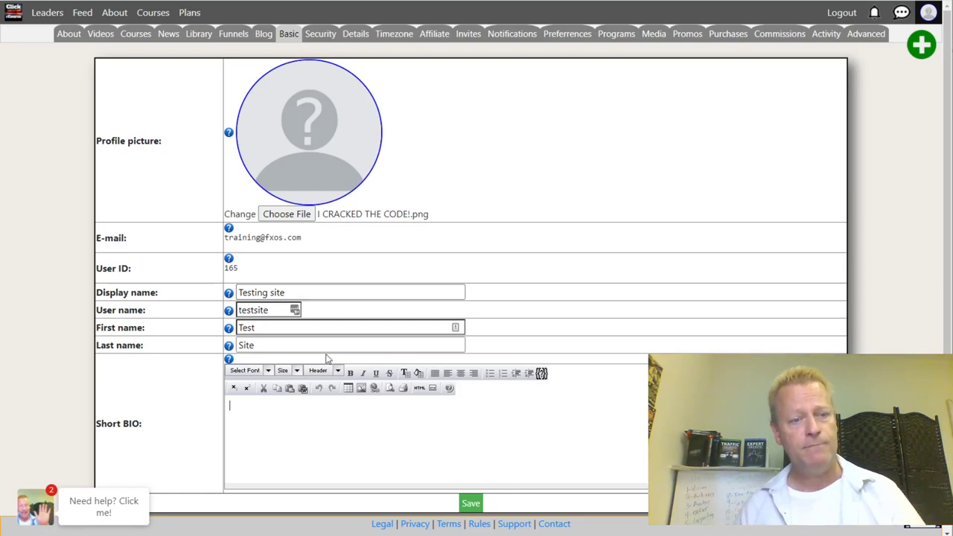
left_click(289, 419)
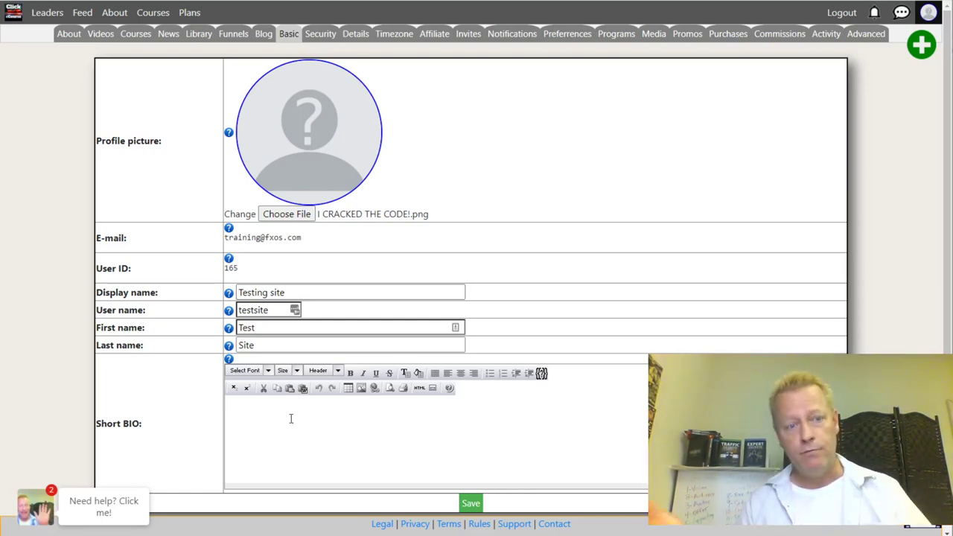
type("This is just a test")
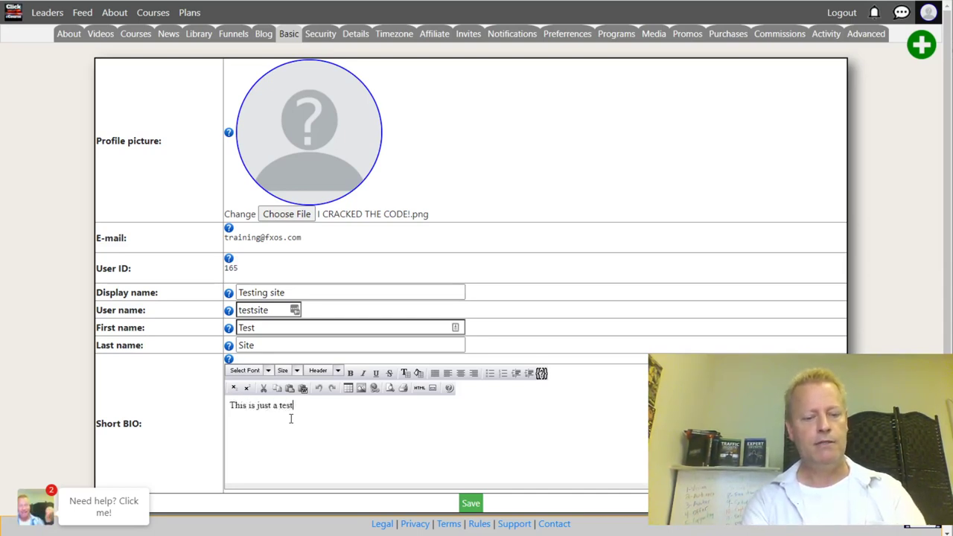
type(" account to create a course")
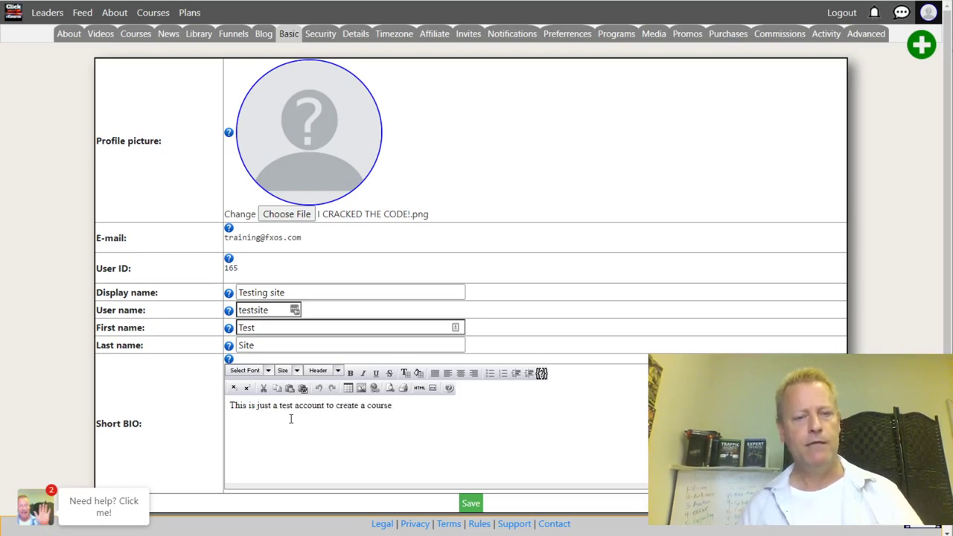
left_click(467, 503)
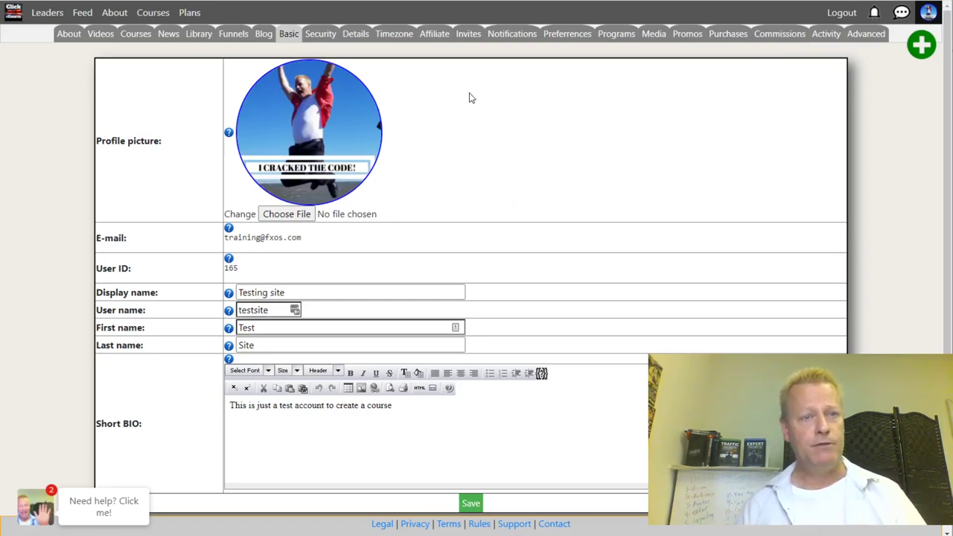
Step: Look through the Security and Details tabs, ending on the Affiliate settings page
left_click(322, 36)
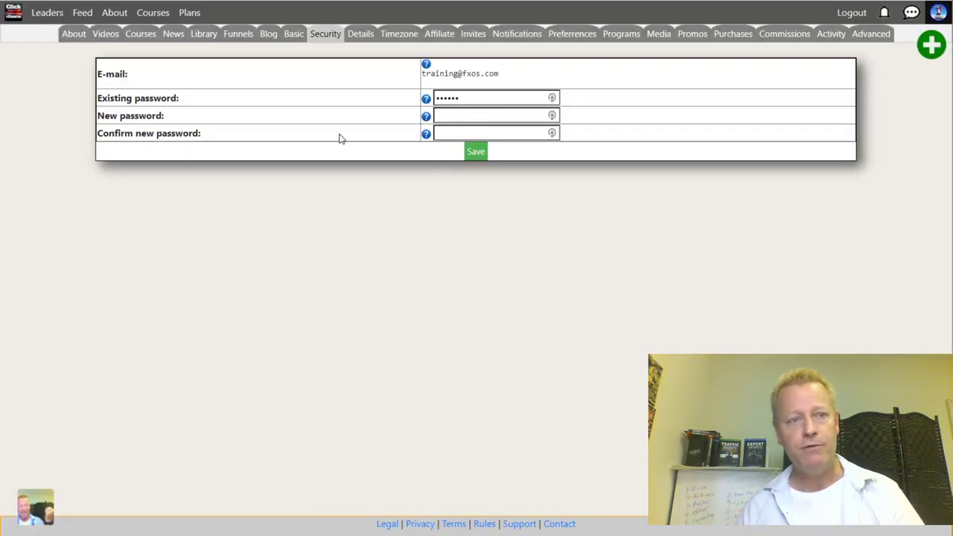
left_click(359, 39)
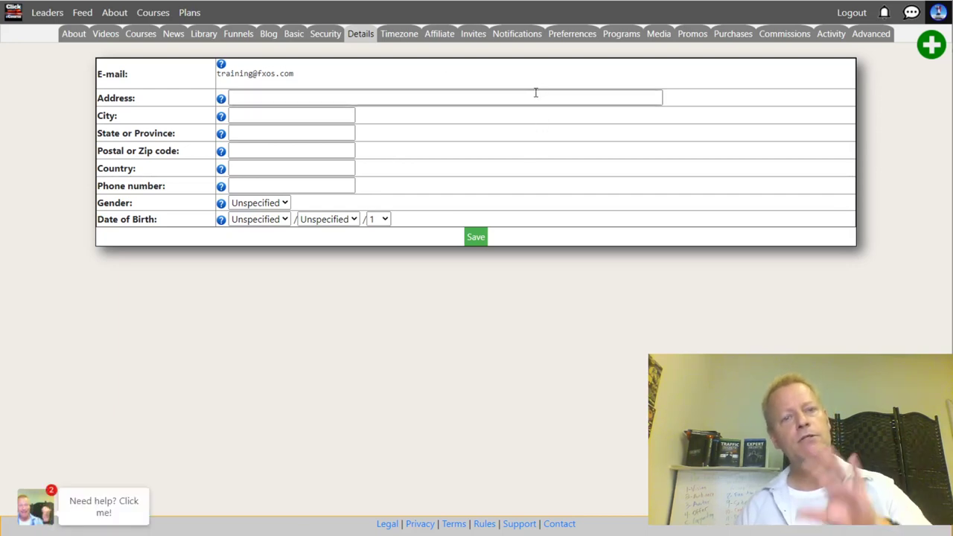
left_click(440, 37)
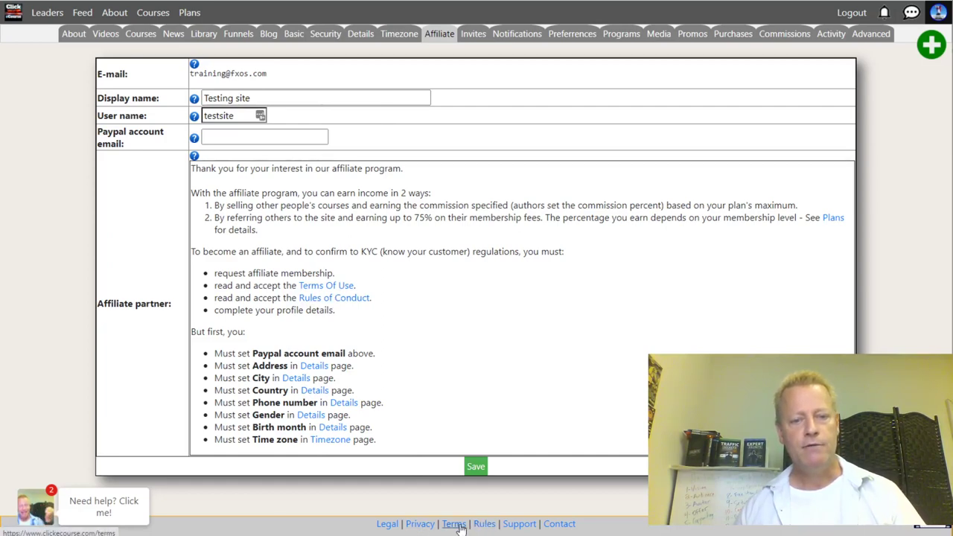
Step: Read through the site's terms of use, then return to the affiliate settings
left_click(484, 524)
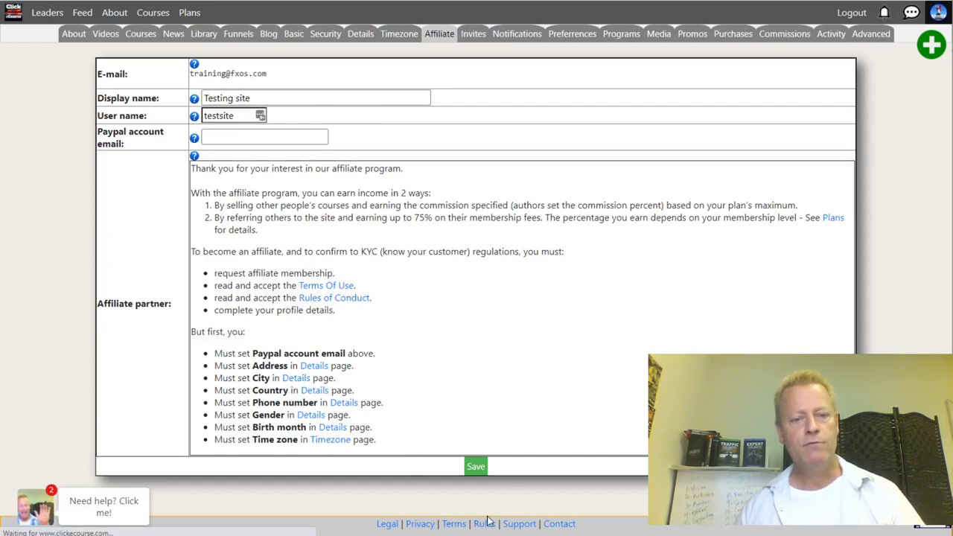
scroll(436, 200, "down", 10)
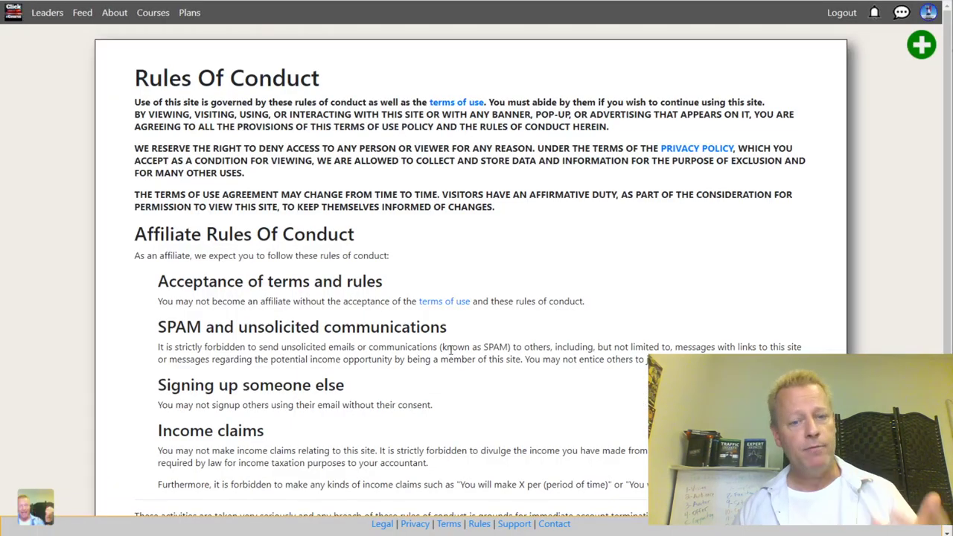
scroll(450, 350, "down", 1)
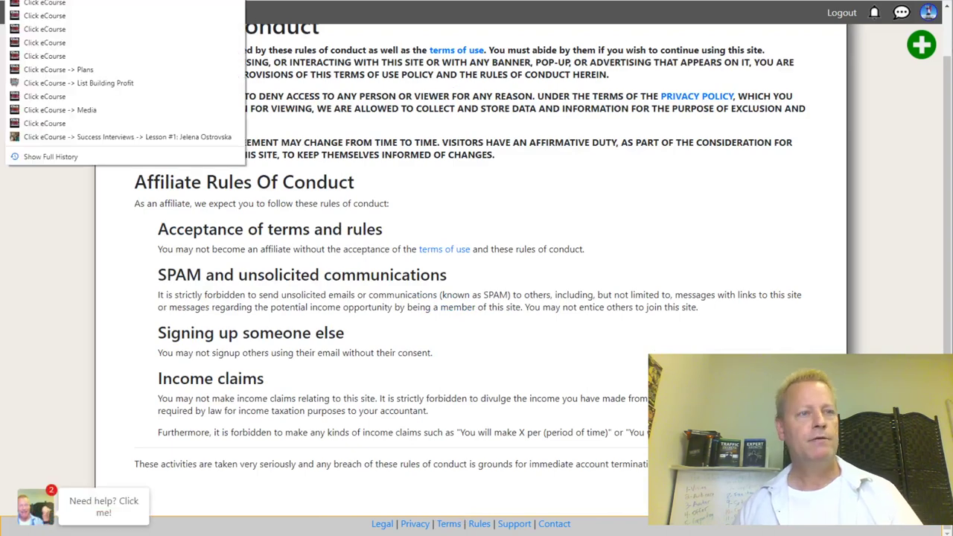
left_click(28, 16)
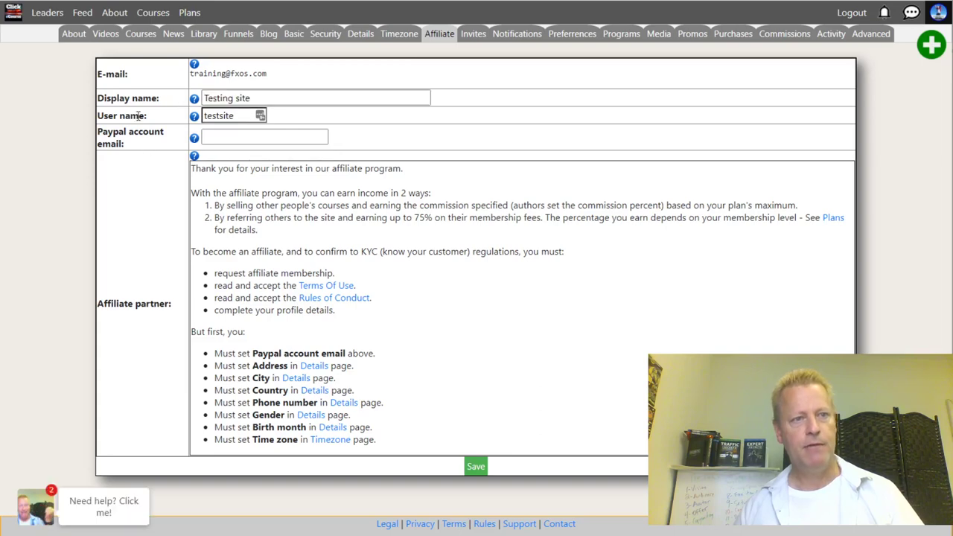
Step: Enter the Paypal account email address and save the affiliate settings
double_click(221, 116)
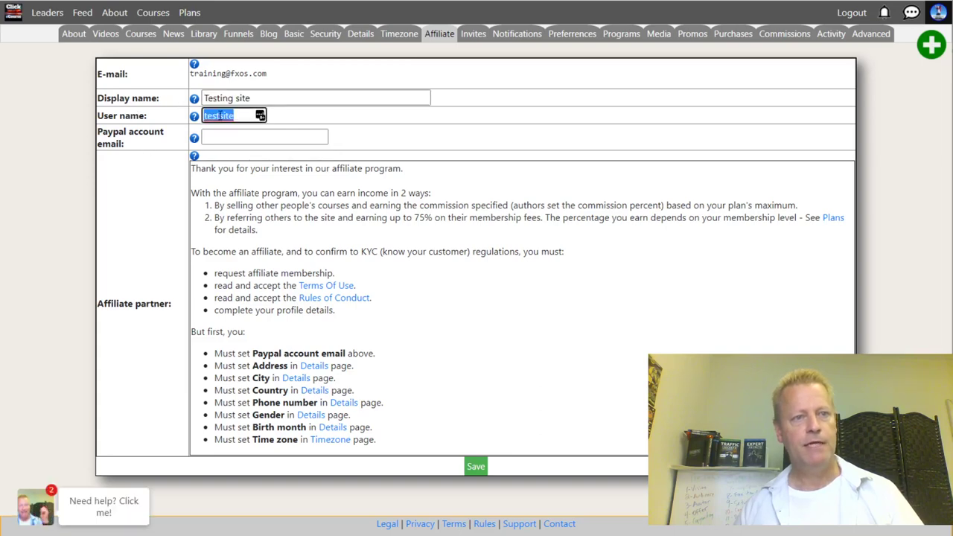
left_click(270, 136)
left_click(380, 288)
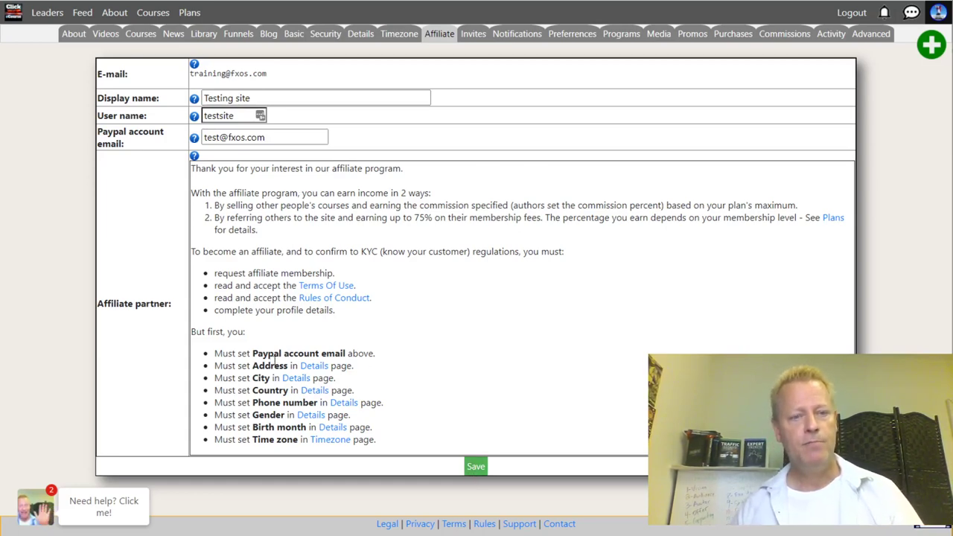
left_click_drag(259, 365, 263, 393)
left_click(256, 377)
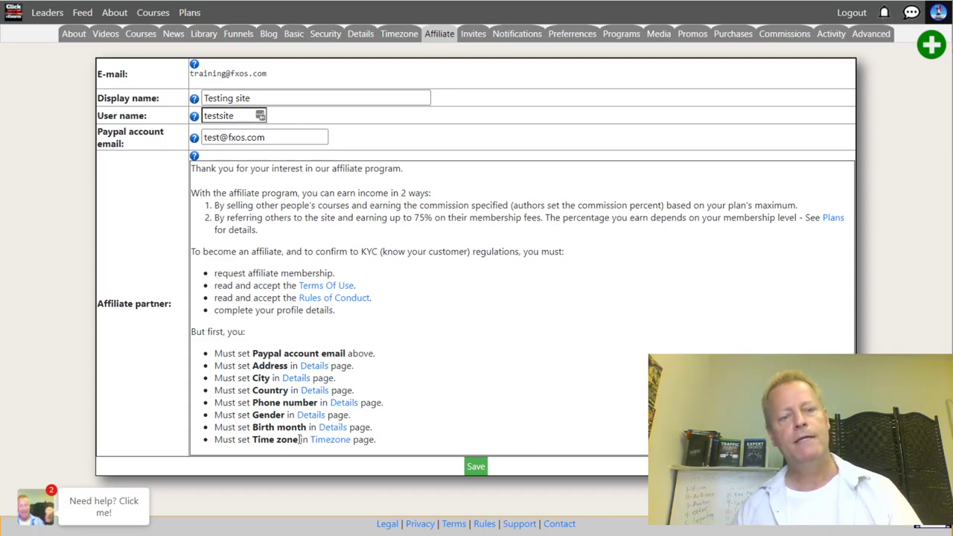
left_click(475, 466)
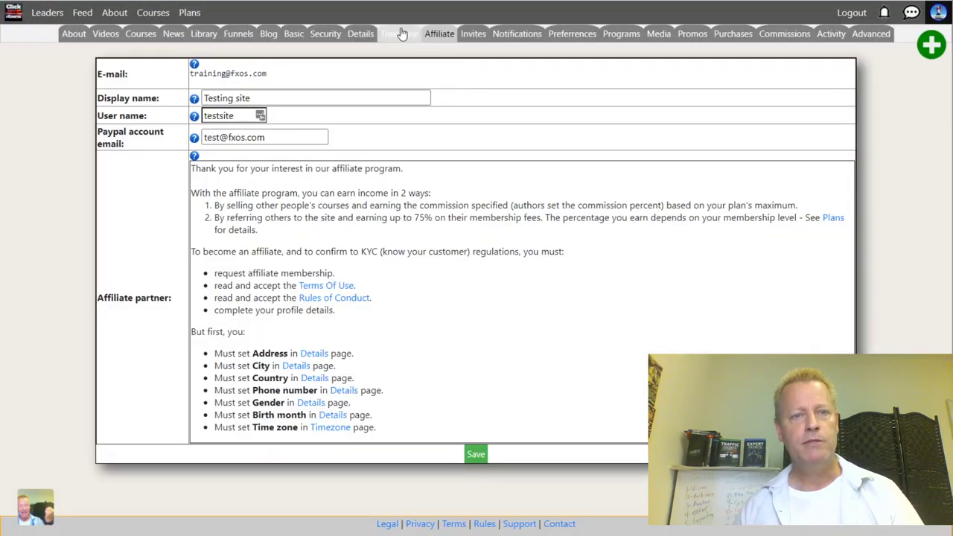
left_click(400, 34)
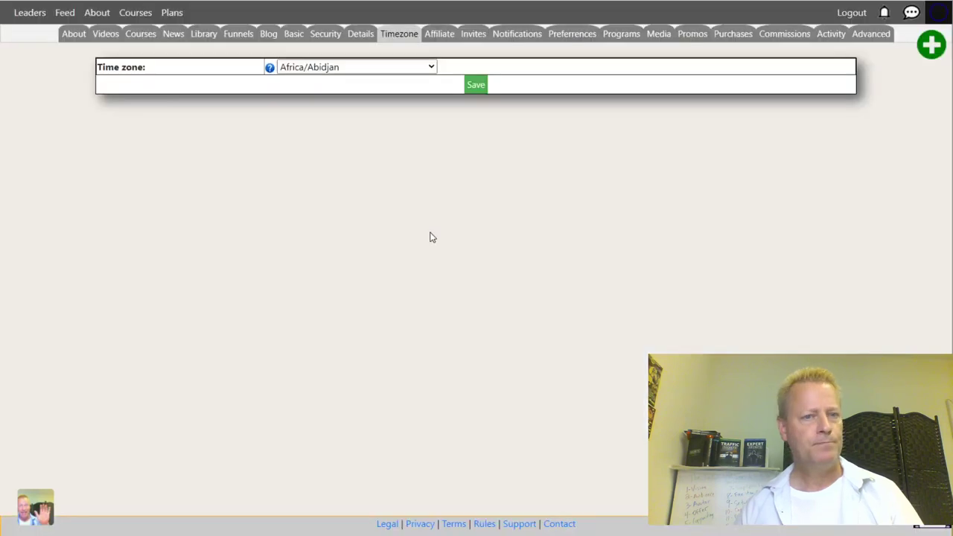
Step: Change the time zone to America/Los_Angeles and save it
left_click(355, 67)
scroll(342, 291, "down", 10)
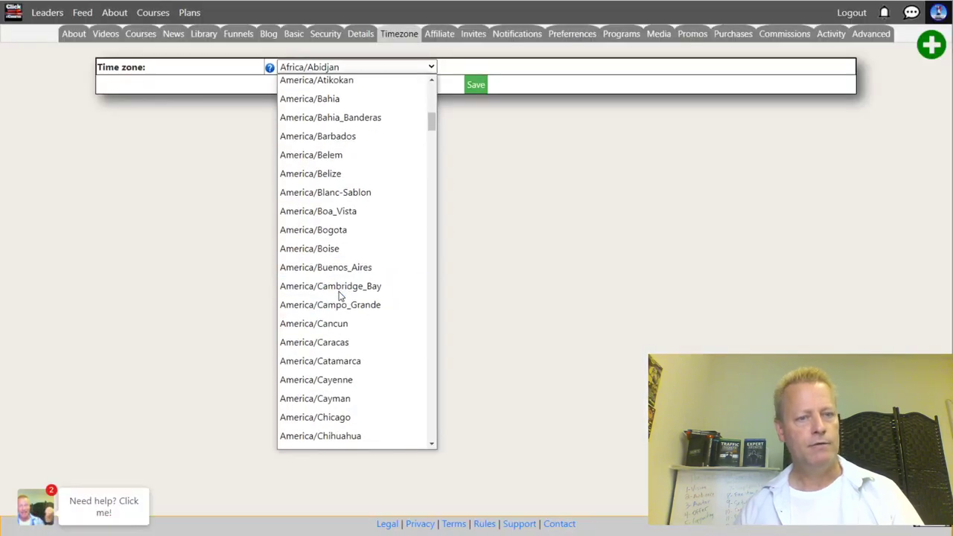
scroll(348, 354, "down", 15)
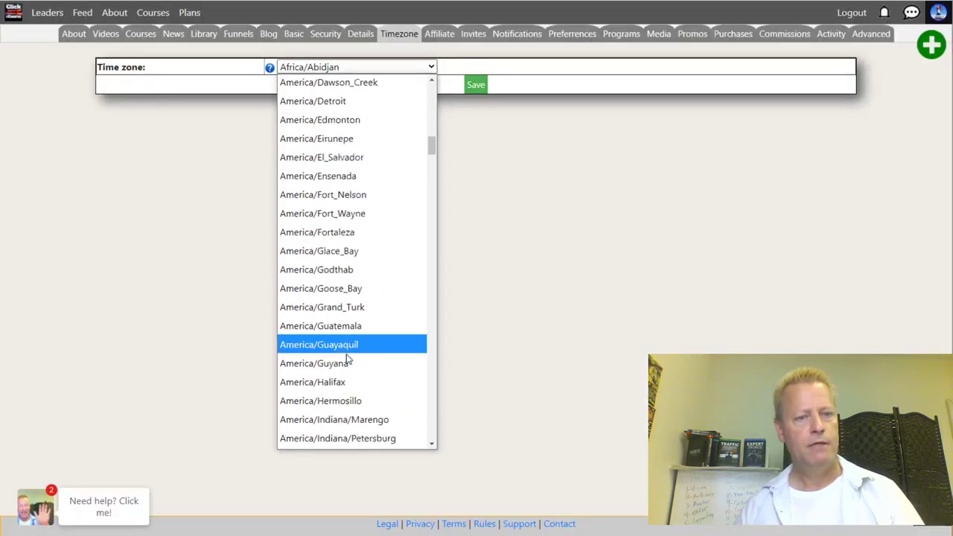
left_click(346, 348)
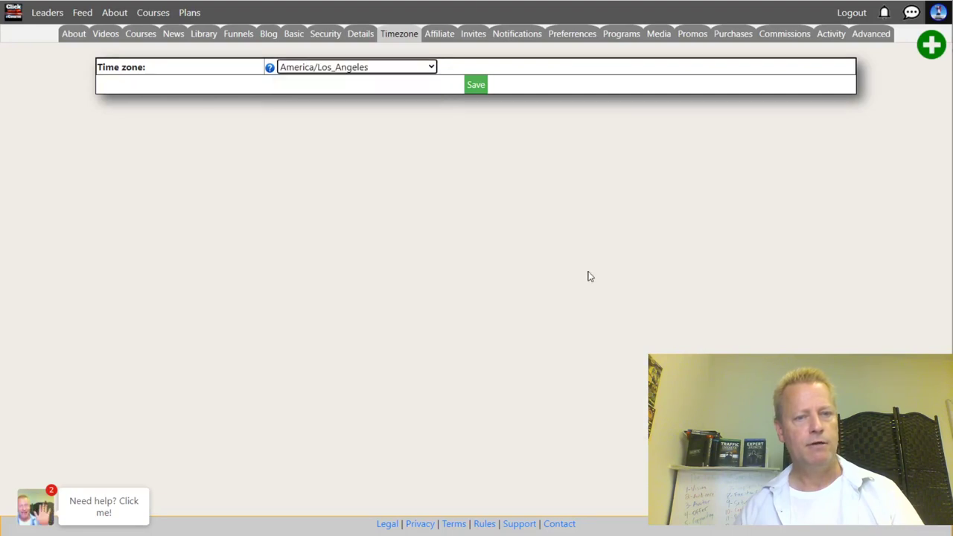
left_click(476, 86)
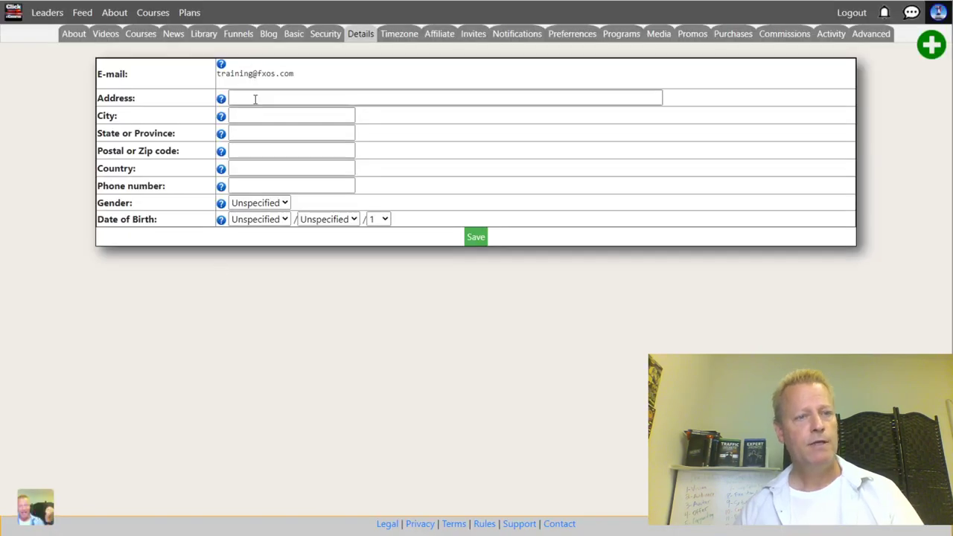
Step: Fill in a street address in Los Angeles, state CA, country USA, and a phone number
left_click(256, 96)
type("123 Main sty")
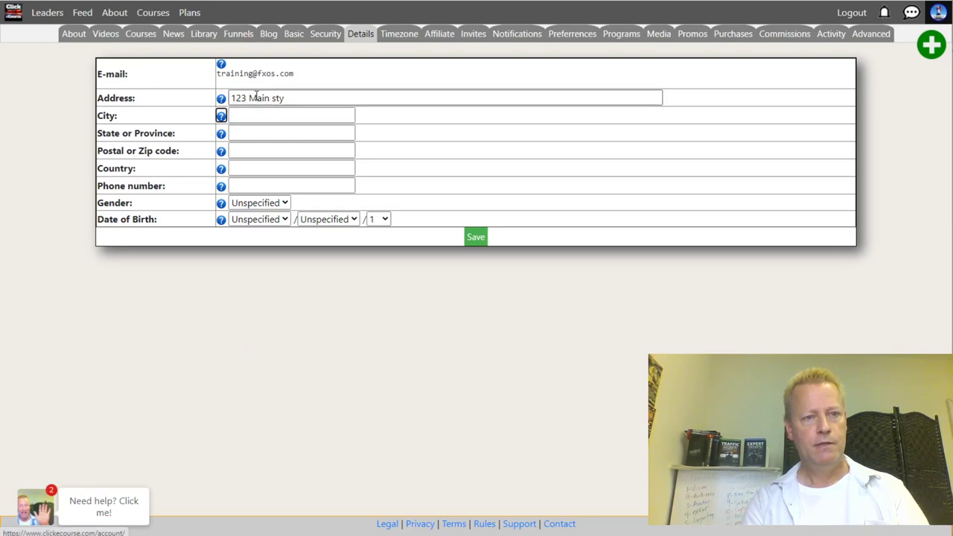
key("Tab")
type("Los Angelese")
key("Tab")
key("shift+Tab")
key("End")
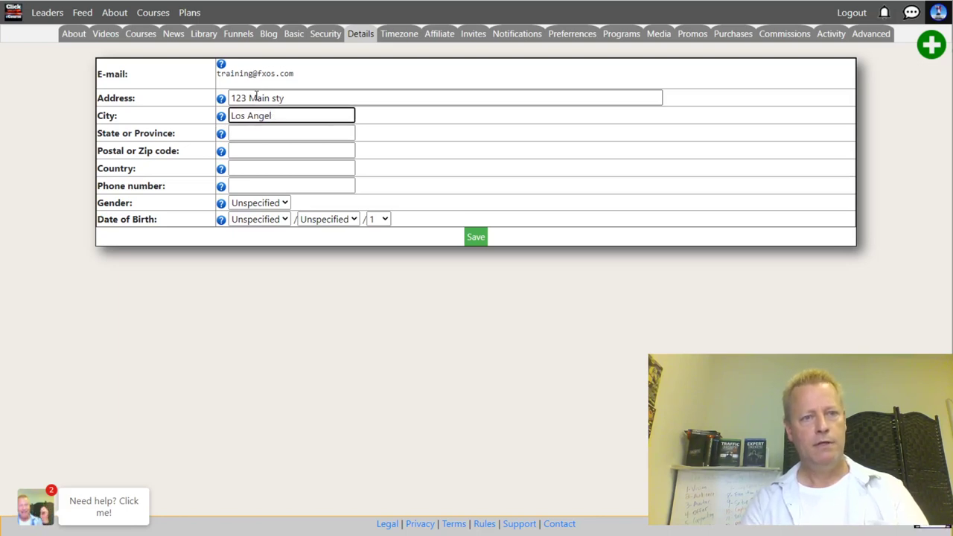
key("Tab")
key("Tab")
type("CA")
key("Tab")
key("Tab")
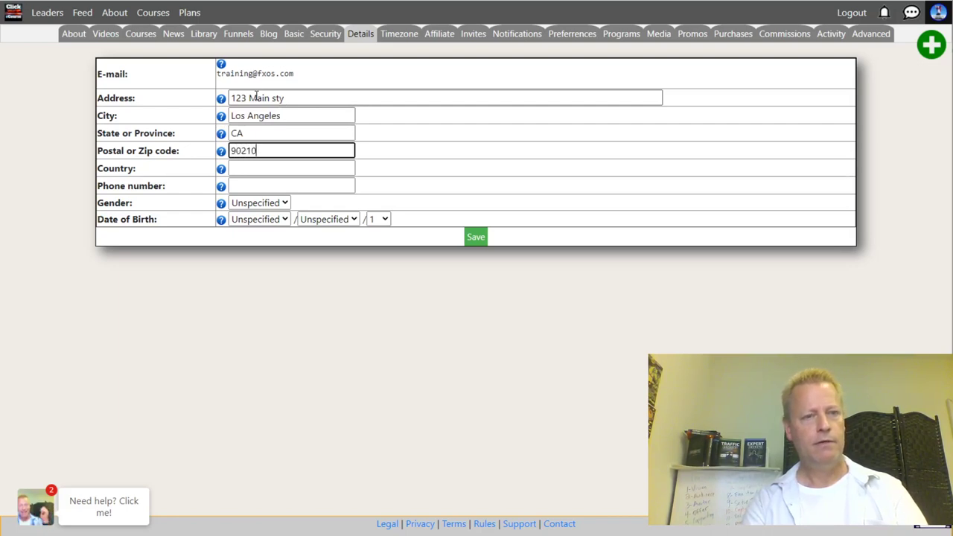
key("Tab")
key("Tab")
type("USA")
key("Tab")
key("Tab")
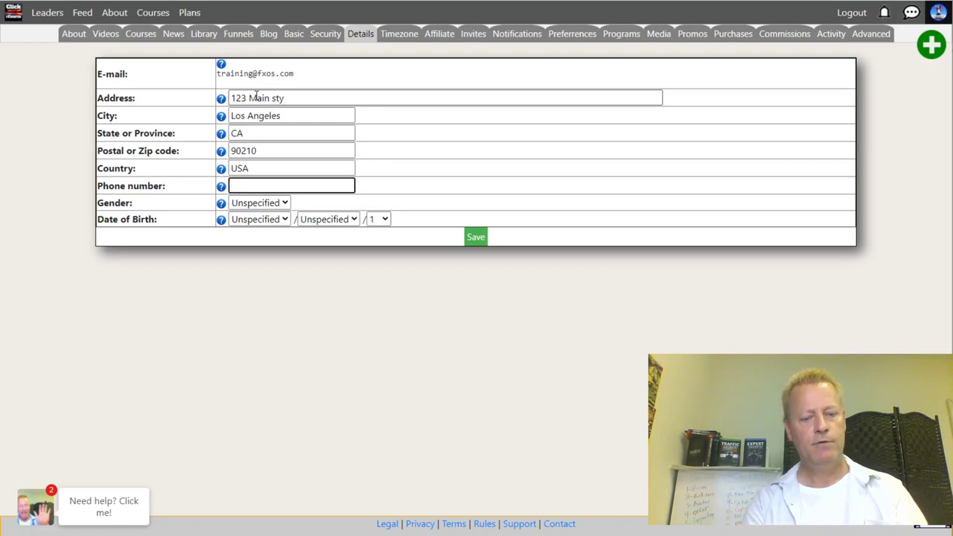
type("123-123-1234")
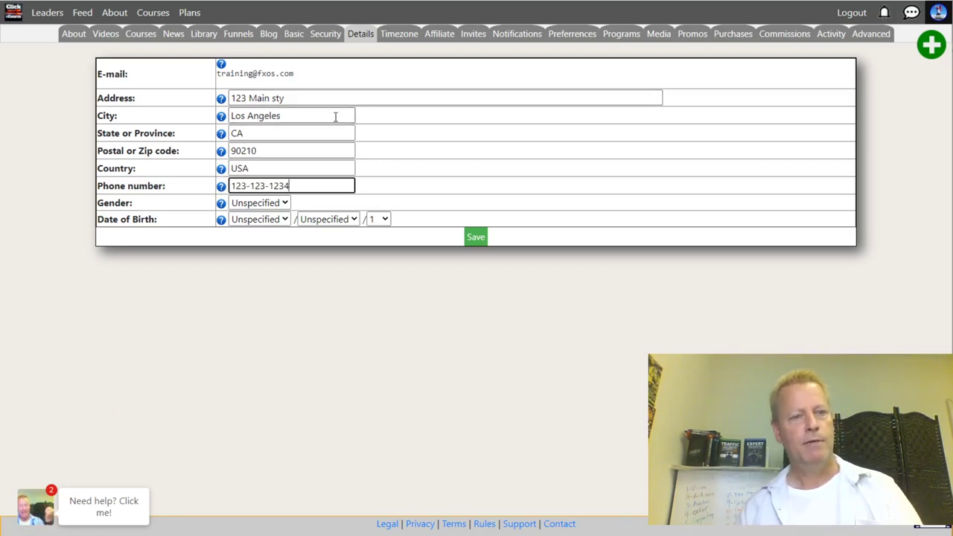
left_click(258, 203)
left_click(253, 239)
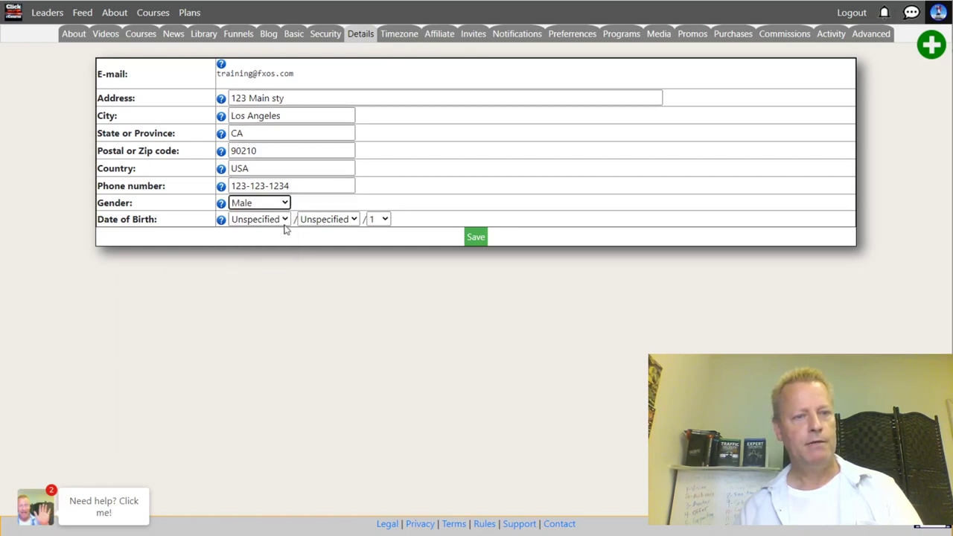
left_click(262, 219)
scroll(245, 372, "down", 20)
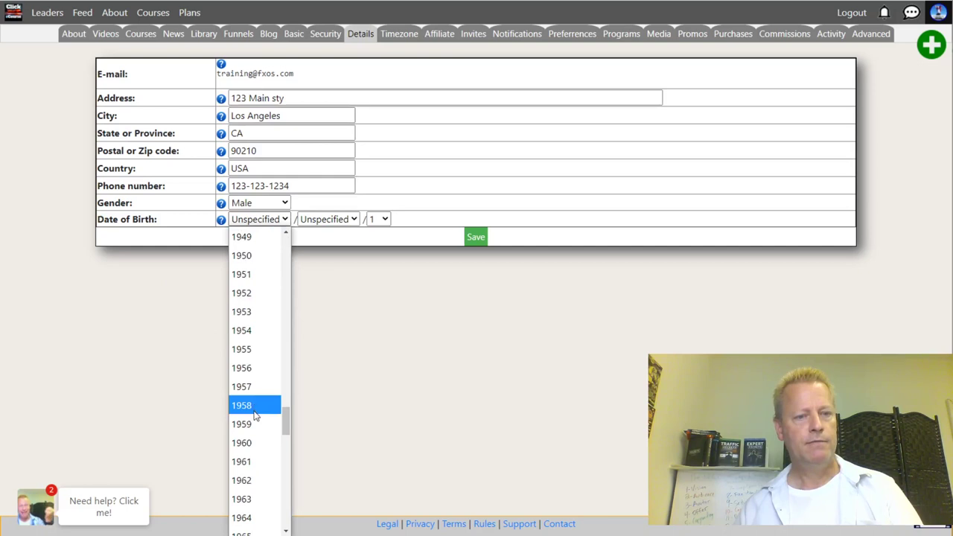
left_click(257, 406)
left_click(328, 219)
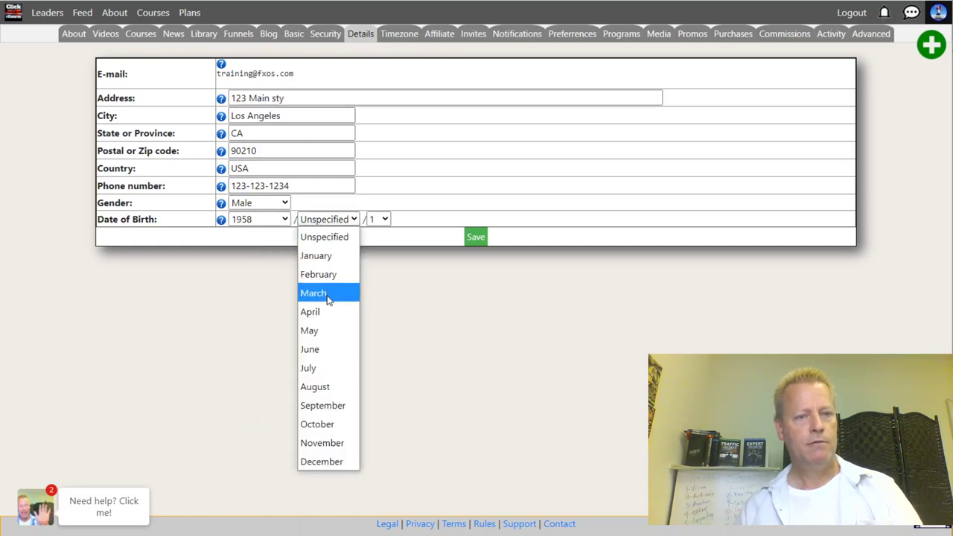
left_click(323, 293)
left_click(380, 219)
left_click(373, 331)
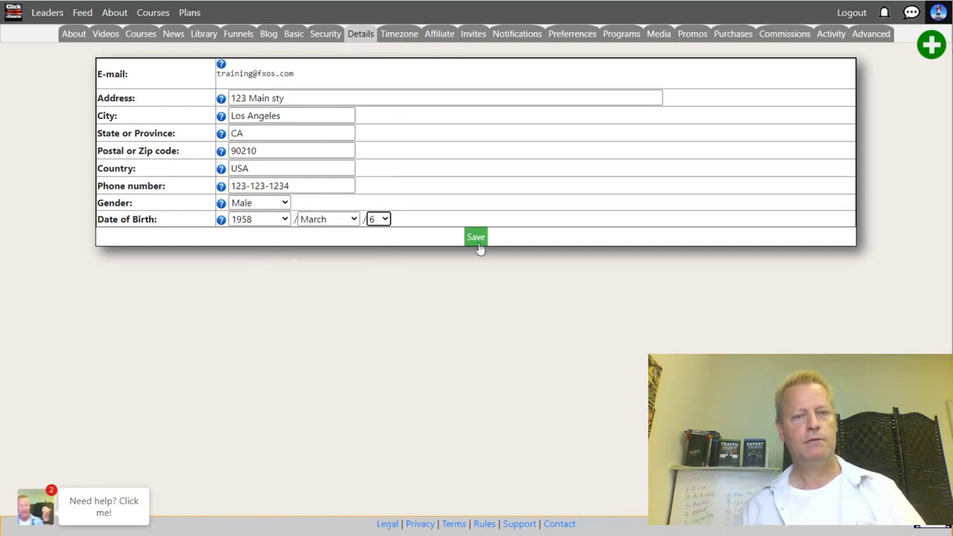
left_click(474, 238)
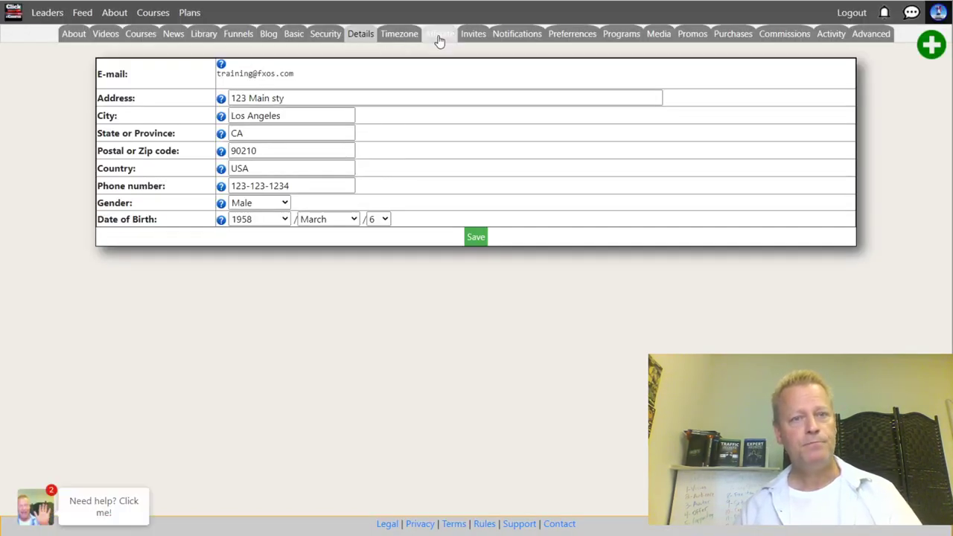
left_click(440, 37)
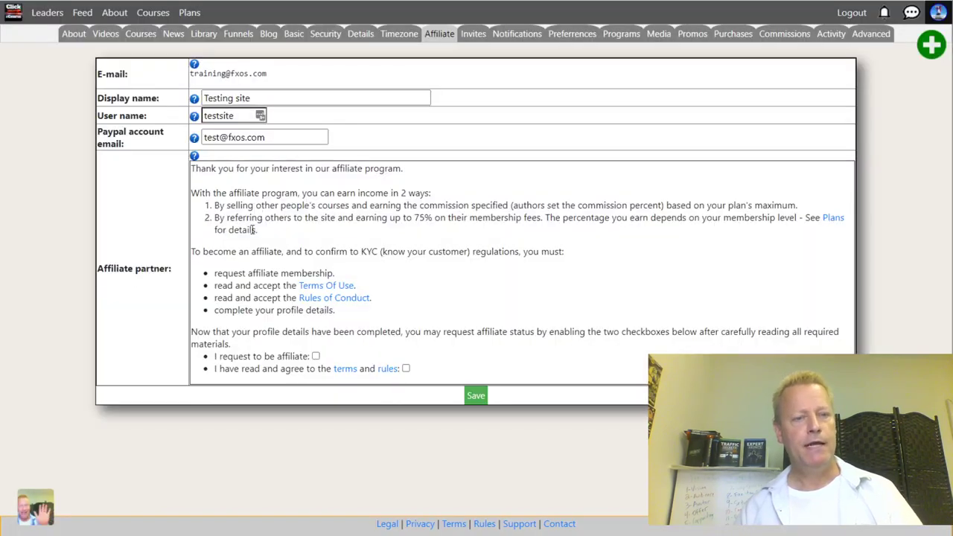
left_click_drag(253, 242, 410, 314)
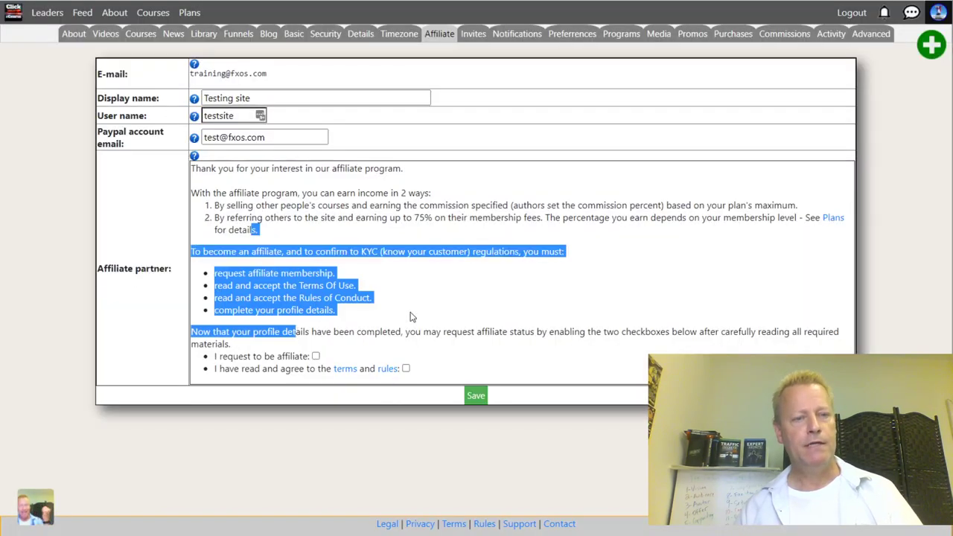
left_click(438, 357)
left_click_drag(266, 357, 312, 357)
left_click(316, 356)
left_click(405, 368)
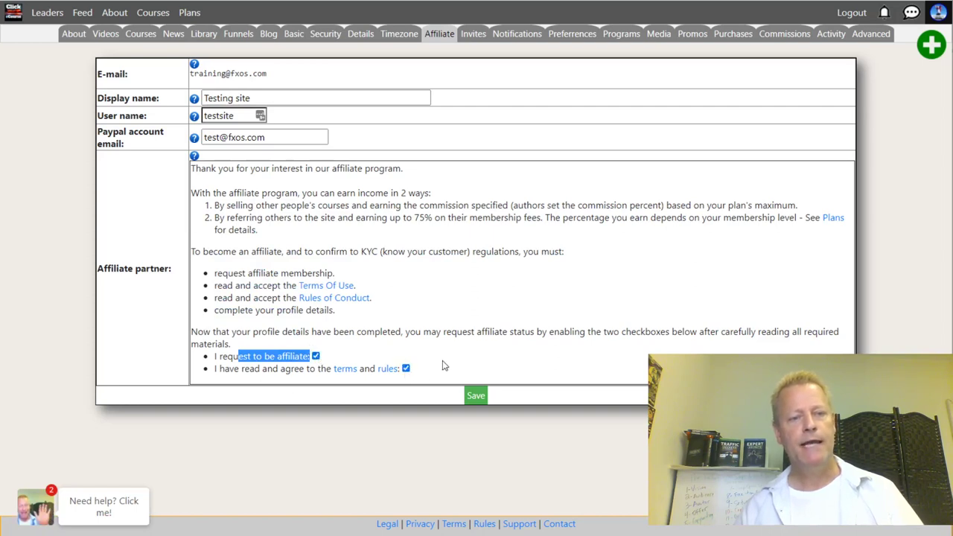
left_click(449, 359)
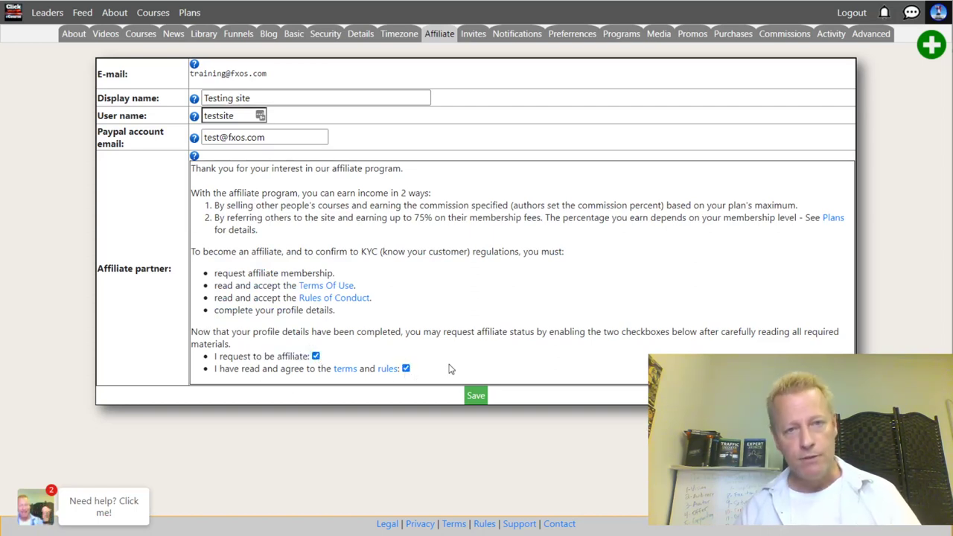
left_click(476, 396)
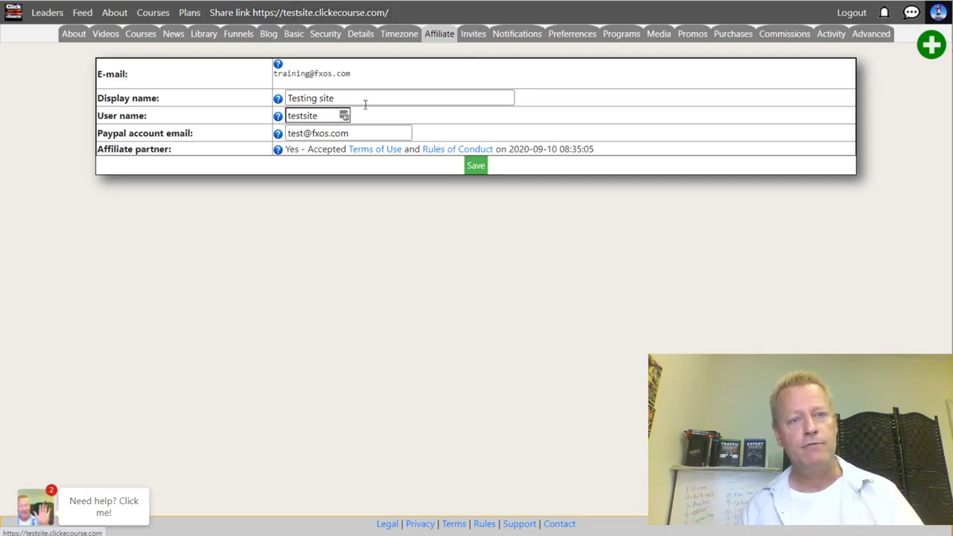
double_click(303, 116)
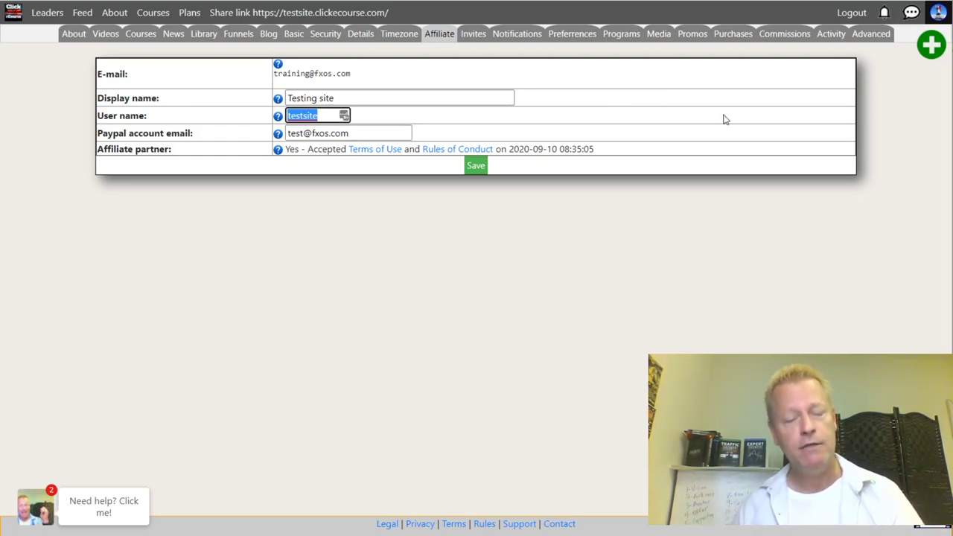
left_click(404, 247)
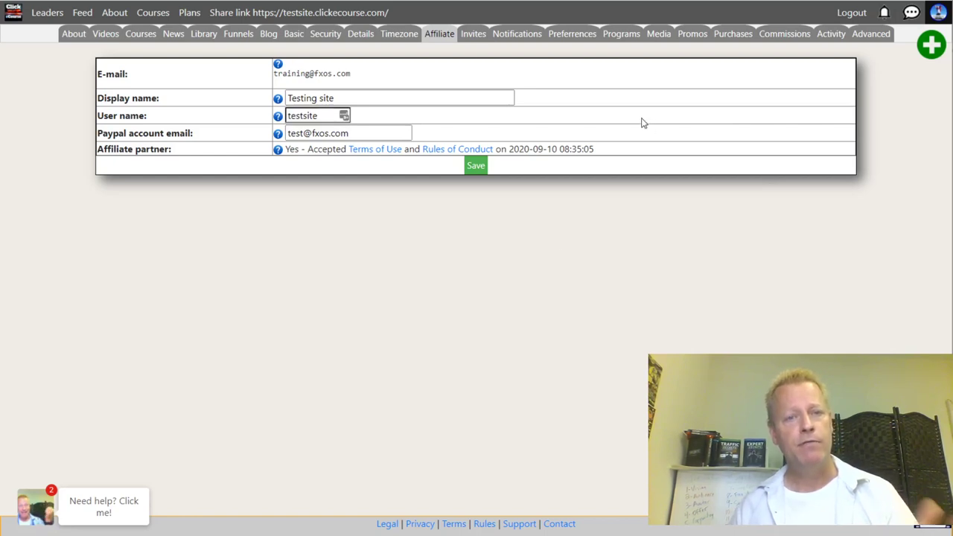
Step: Check the Courses tab listing 'Hosting FREE Course', then open the Activity log
left_click(131, 37)
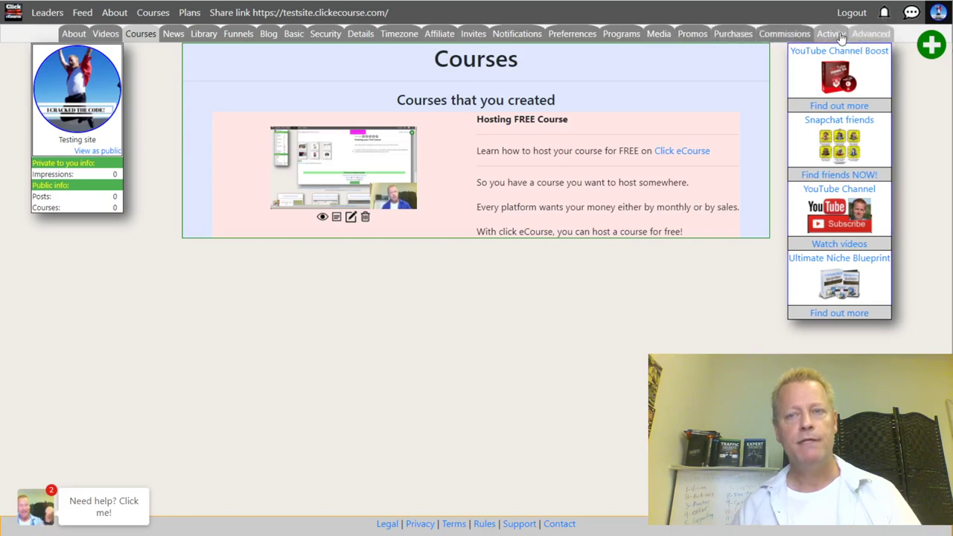
left_click(870, 34)
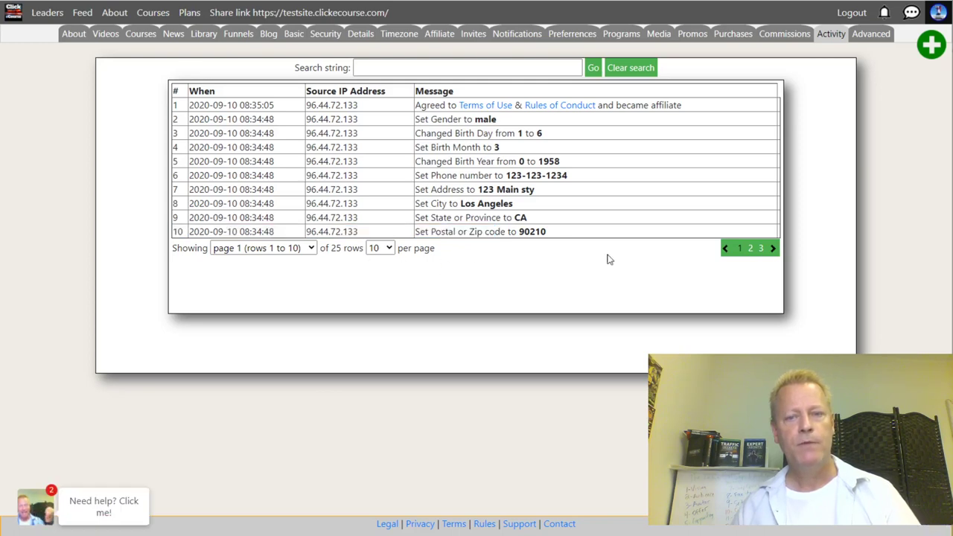
Step: Page through the activity log (page 3, back to page 1), then view Commissions
left_click(760, 248)
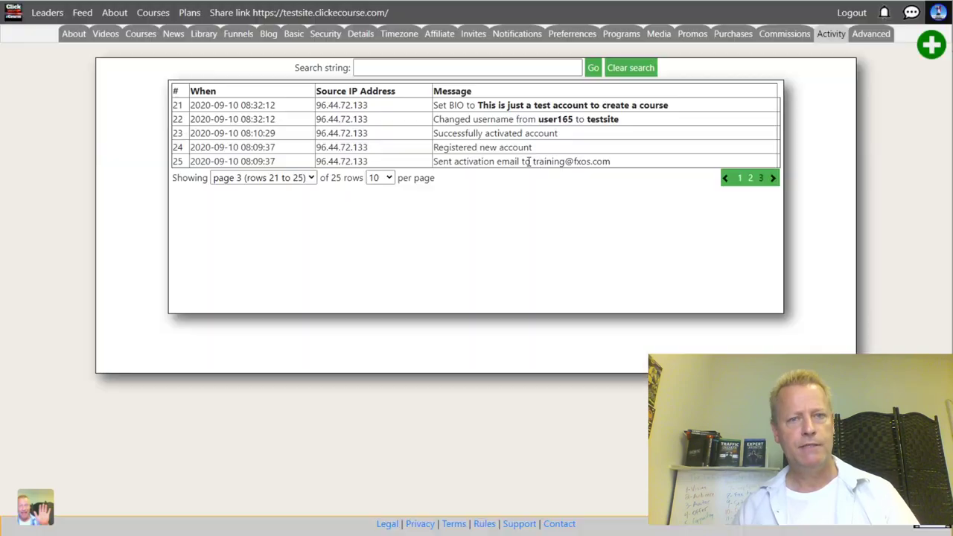
left_click_drag(527, 148, 454, 119)
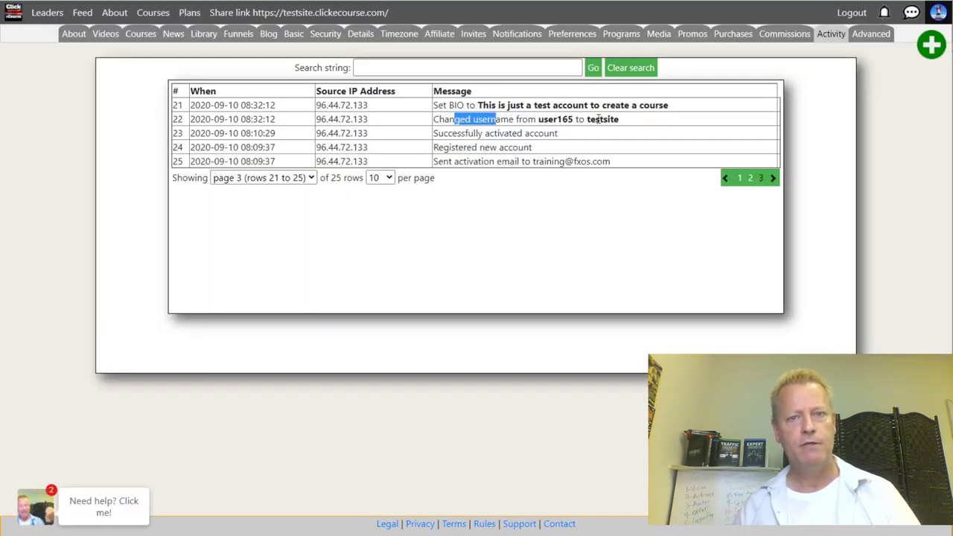
left_click(739, 178)
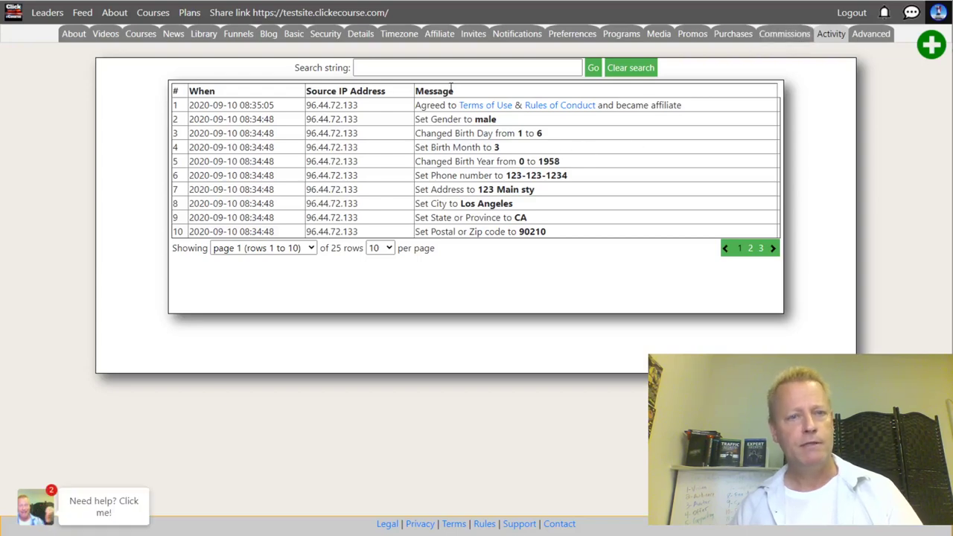
left_click(784, 33)
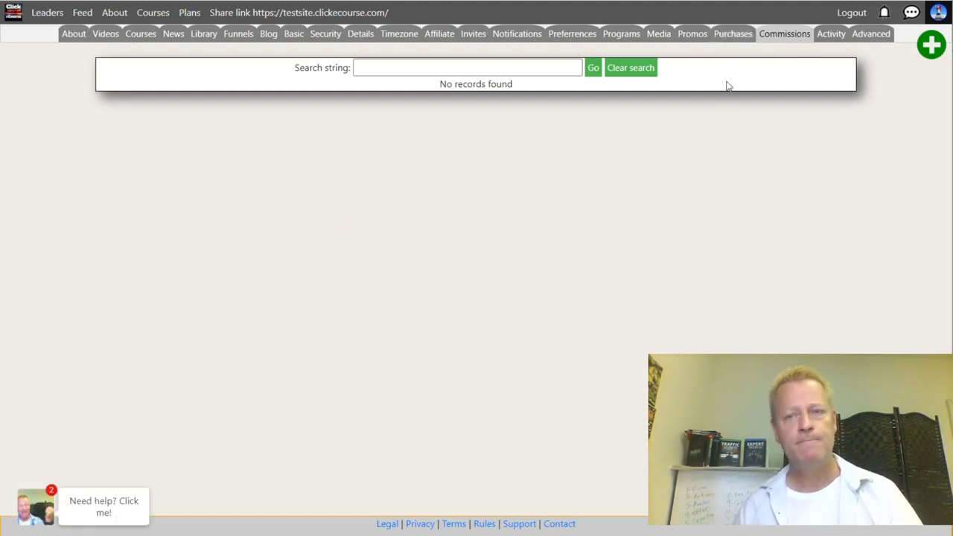
Step: Look through the empty Purchases and Promos lists, ending on the Media page
left_click(724, 35)
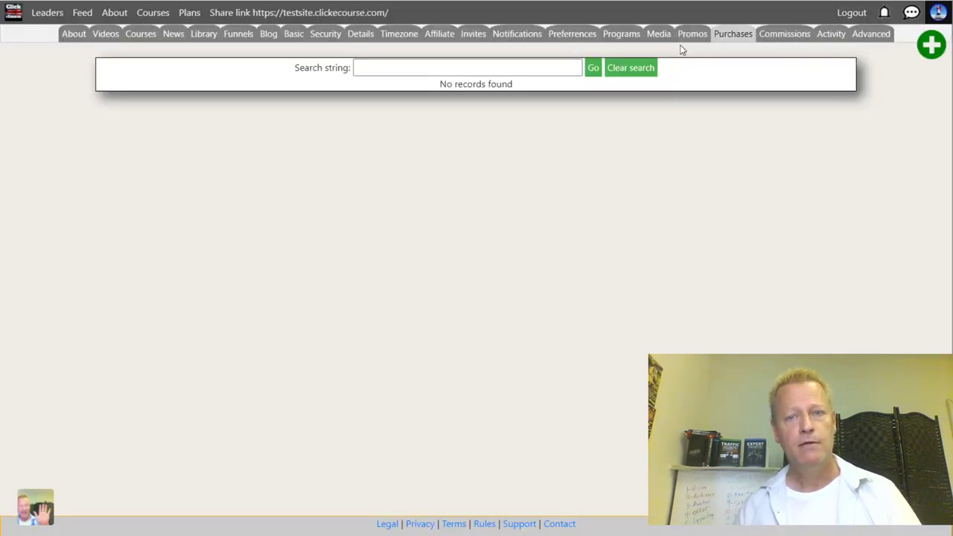
left_click(692, 34)
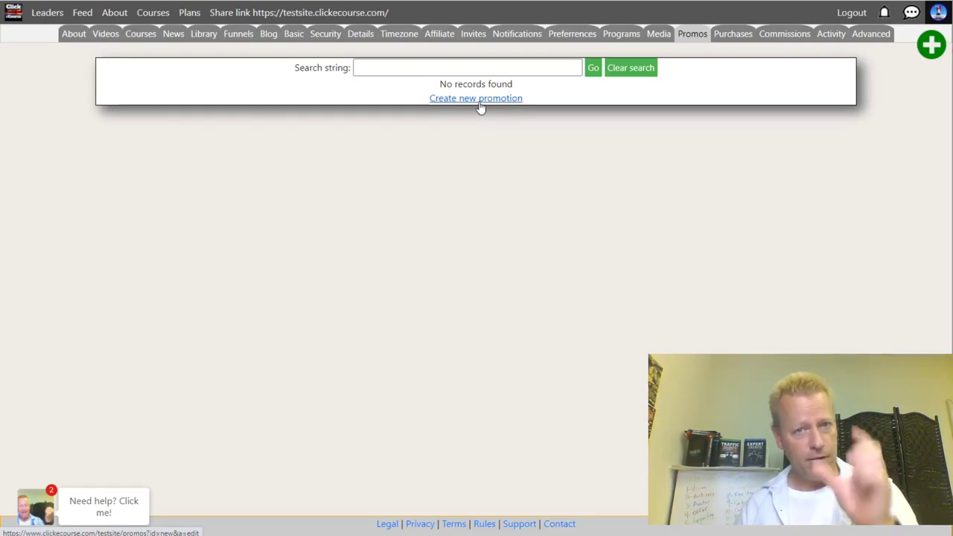
left_click(658, 34)
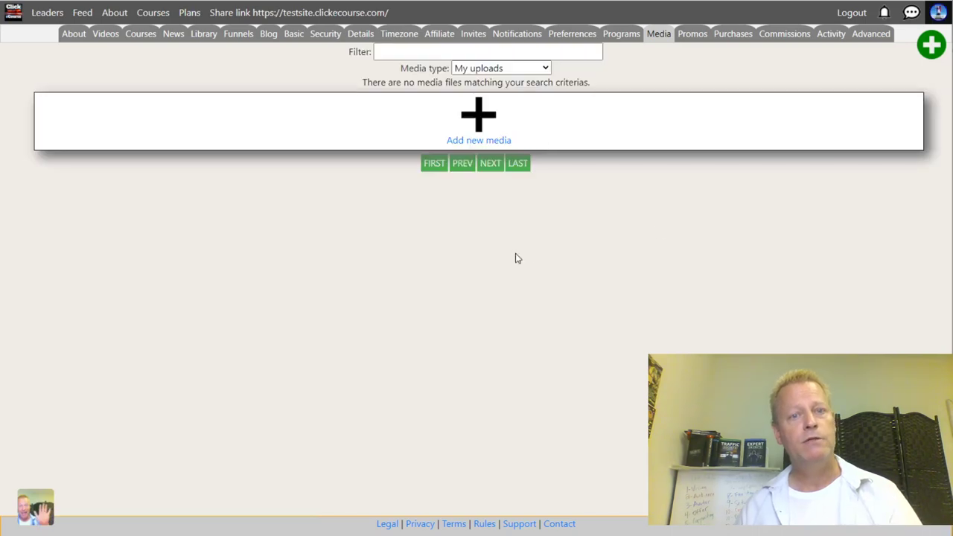
Step: Show all media files on the Media tab, then view the Programs page with no records
left_click(510, 69)
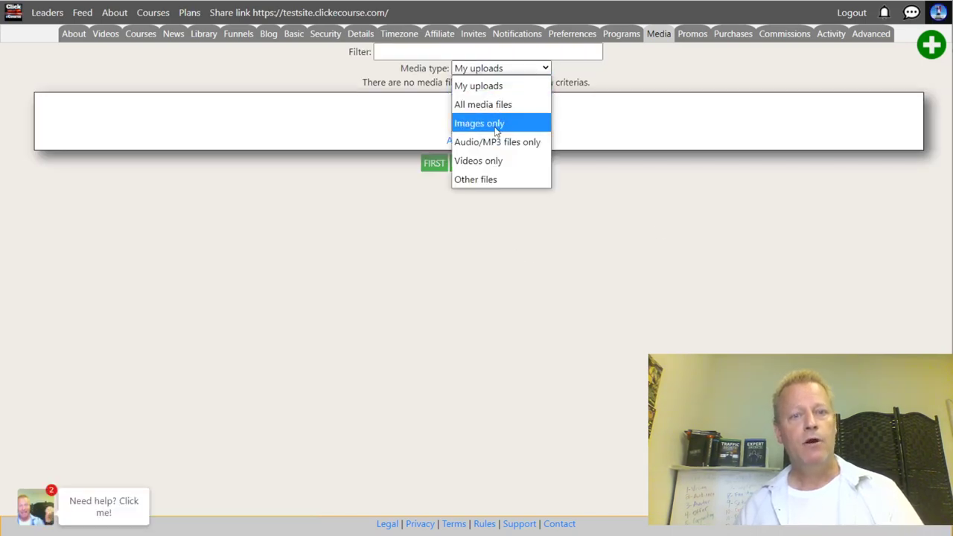
left_click(494, 104)
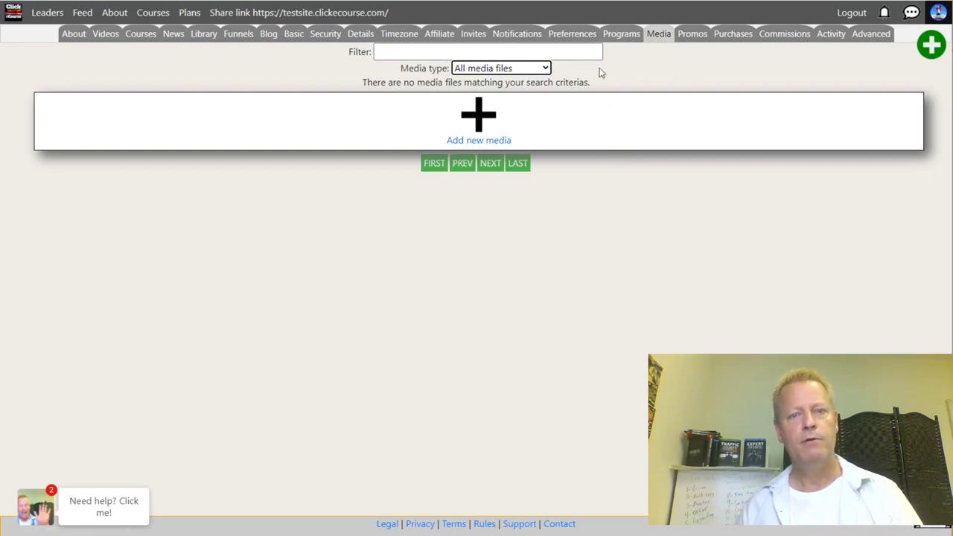
left_click(623, 36)
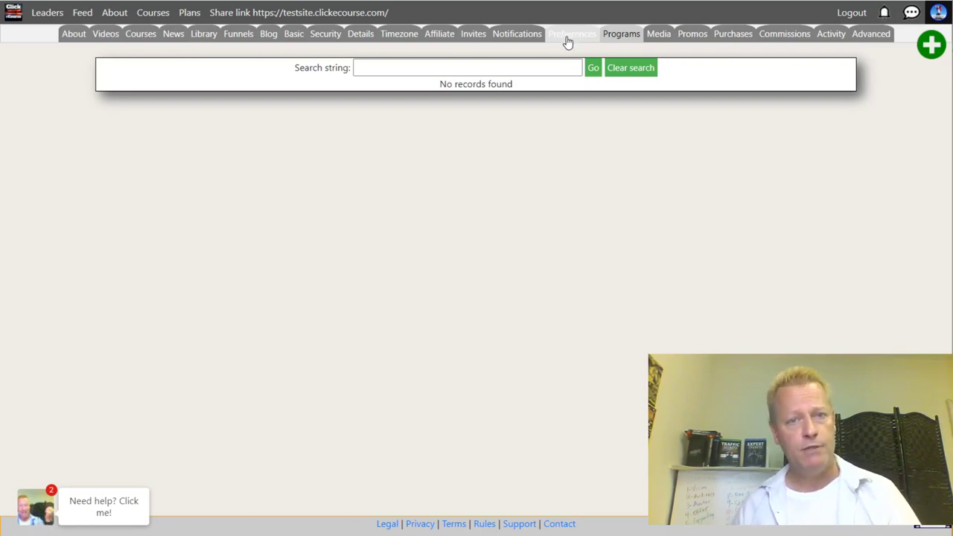
Step: Review Notifications and Invites, then view the Library listing the free Success Interviews course
left_click(525, 39)
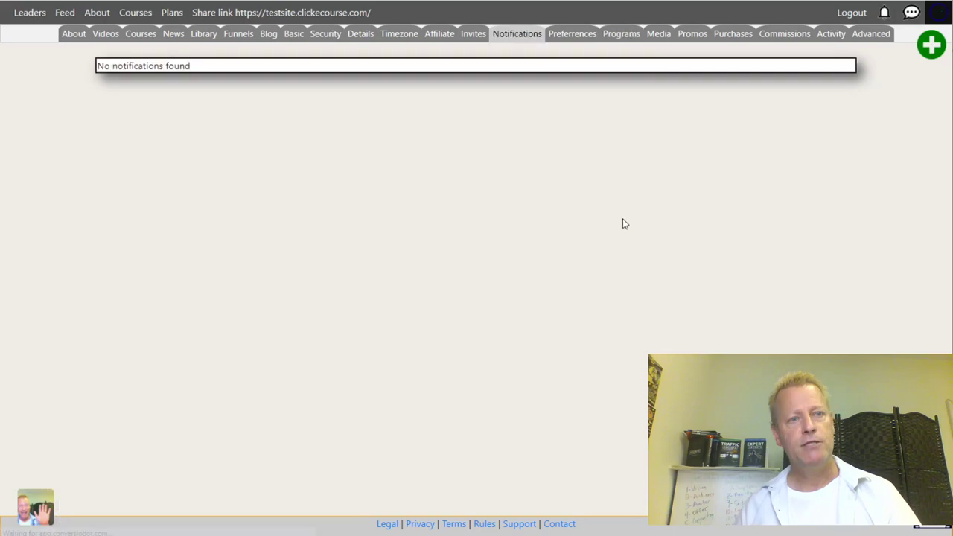
left_click(473, 37)
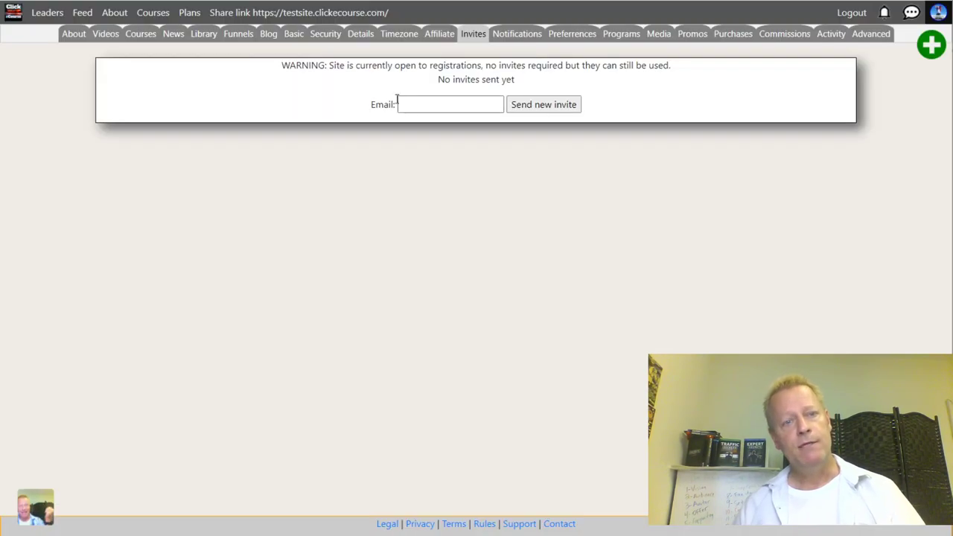
left_click_drag(346, 70, 511, 67)
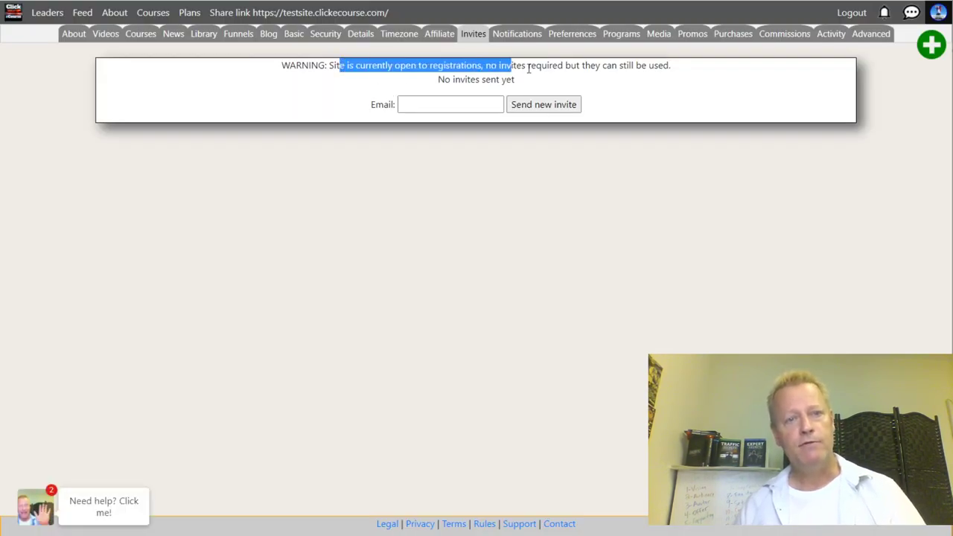
left_click(530, 68)
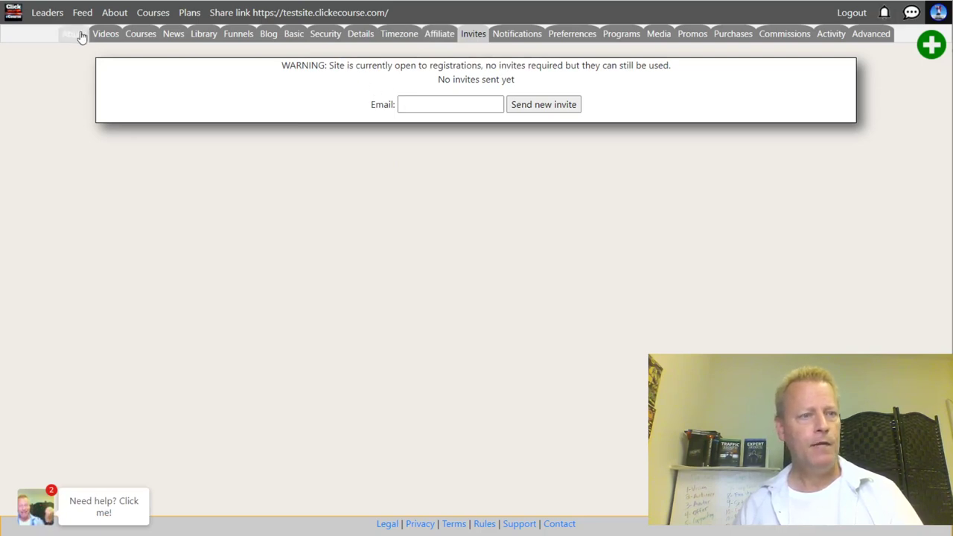
left_click(203, 35)
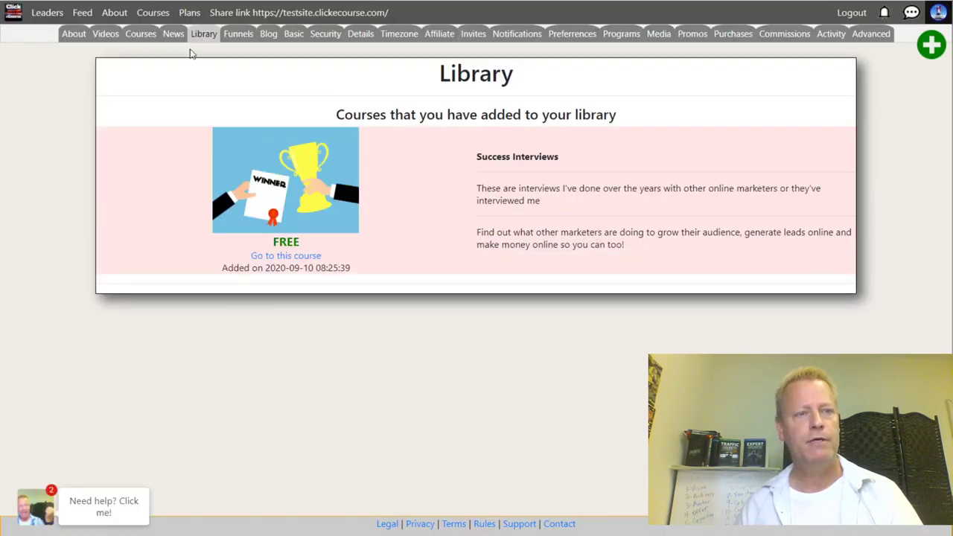
Step: Browse the News feed, then view the Videos page with no uploaded videos
left_click(173, 34)
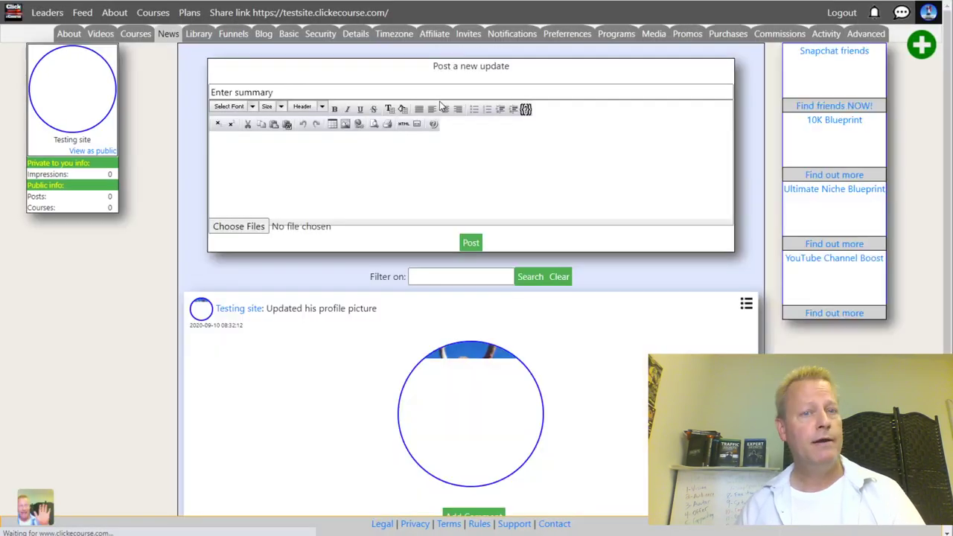
scroll(609, 317, "down", 1)
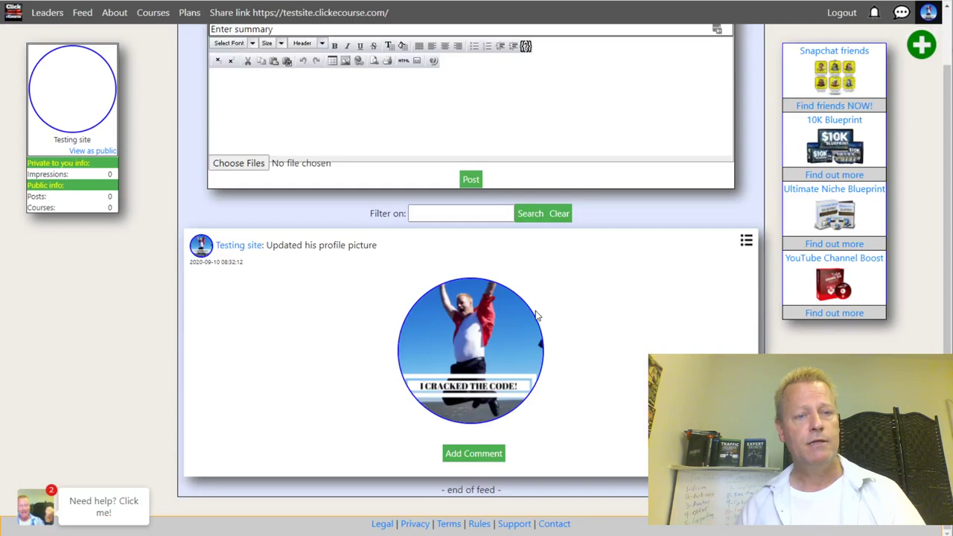
scroll(588, 335, "up", 1)
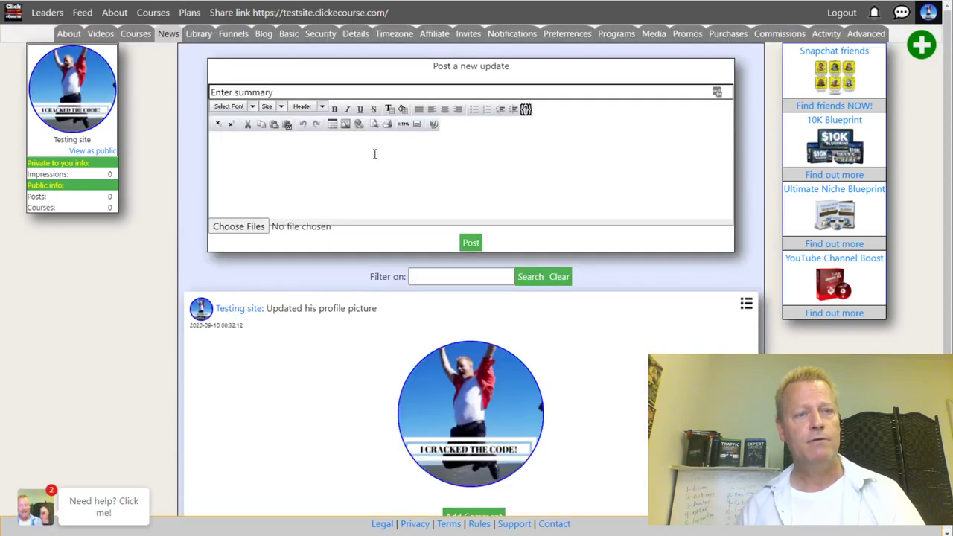
left_click(134, 39)
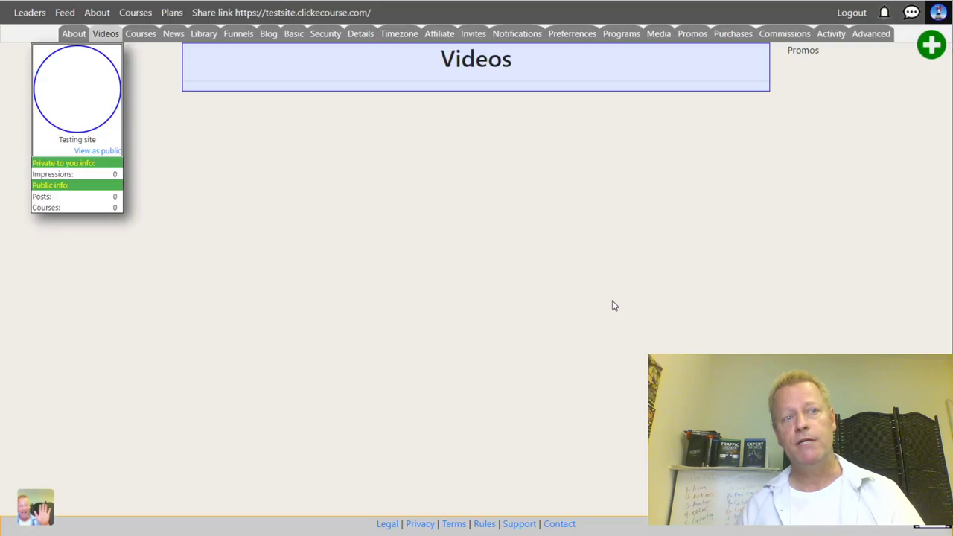